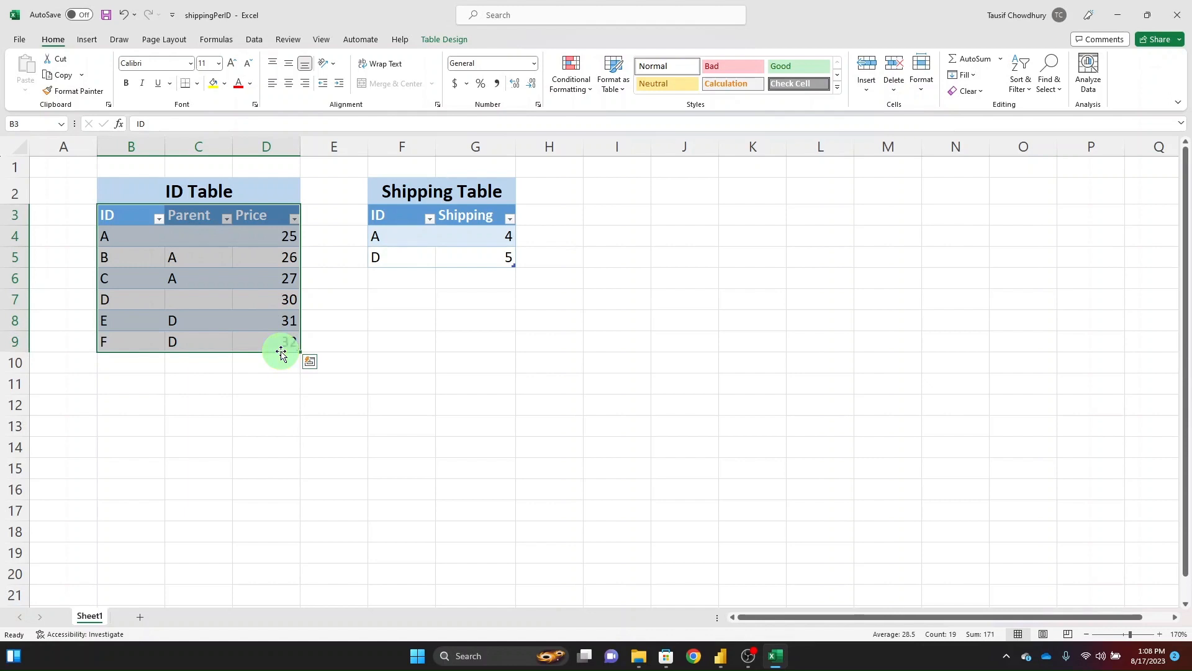
Examine the ID Table to see which IDs are parents and which Parent values IDs B, C, E and F have.
click(101, 234)
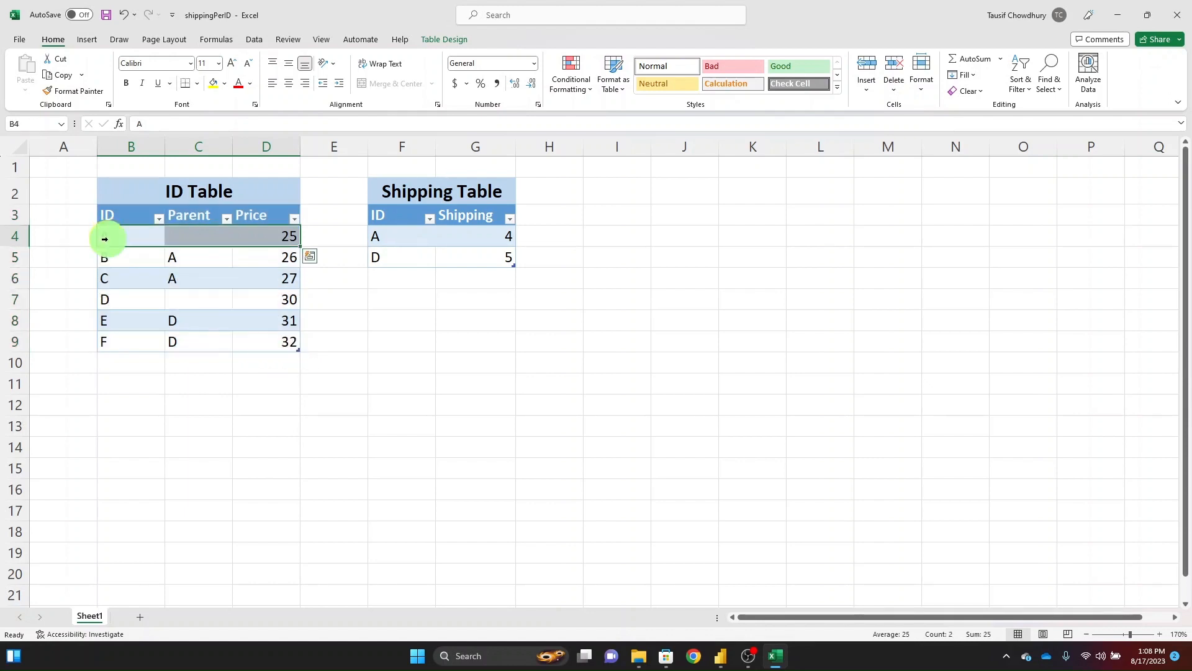
click(129, 267)
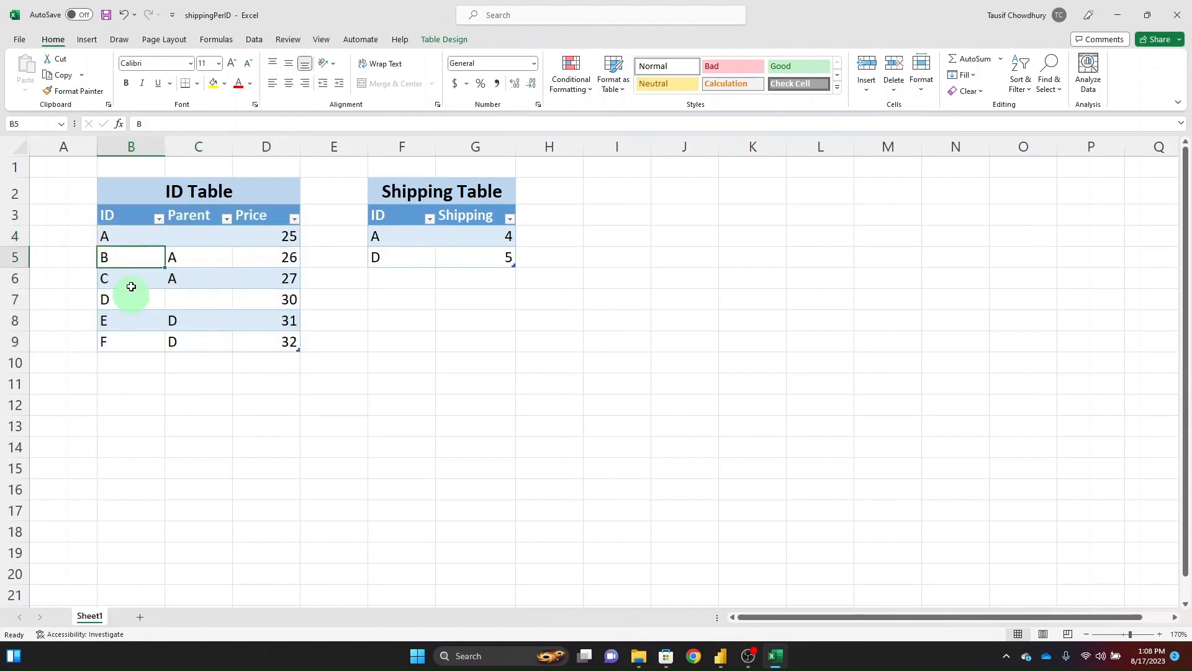
drag(178, 258, 178, 273)
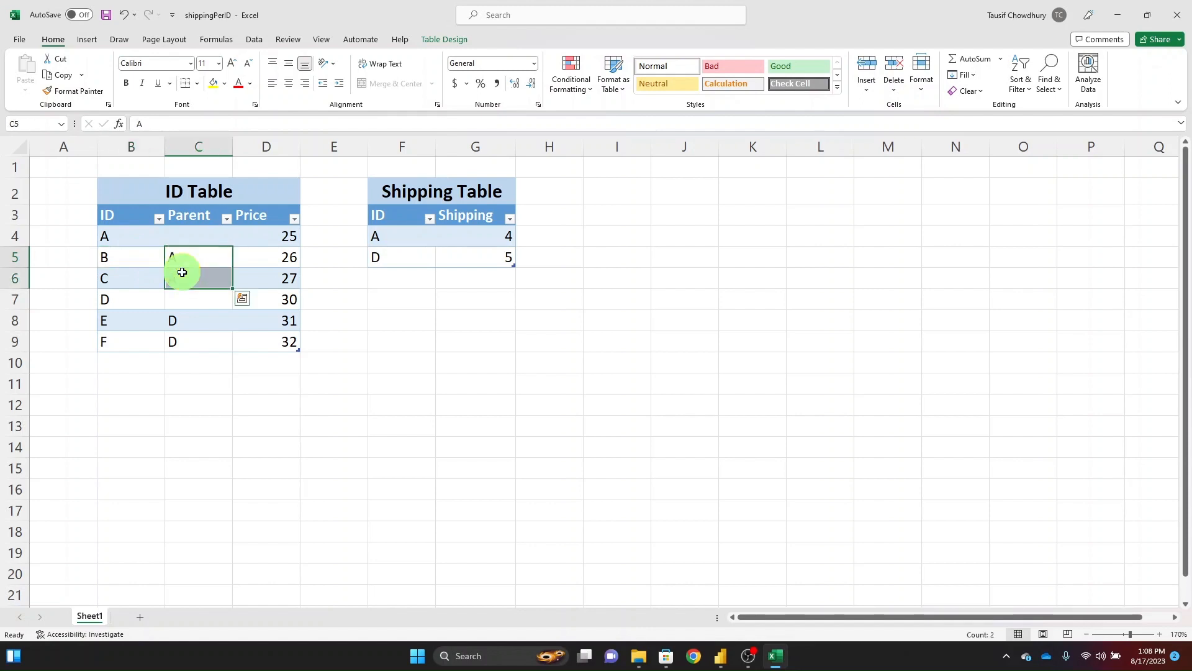
drag(180, 330, 180, 341)
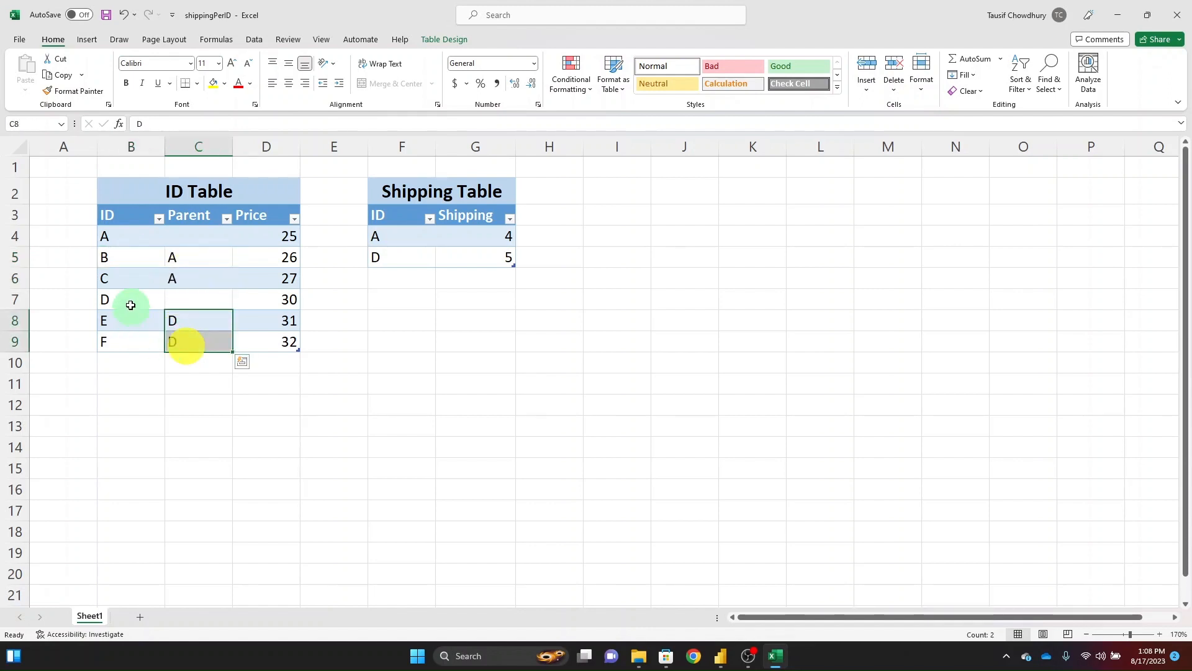
click(123, 260)
click(182, 259)
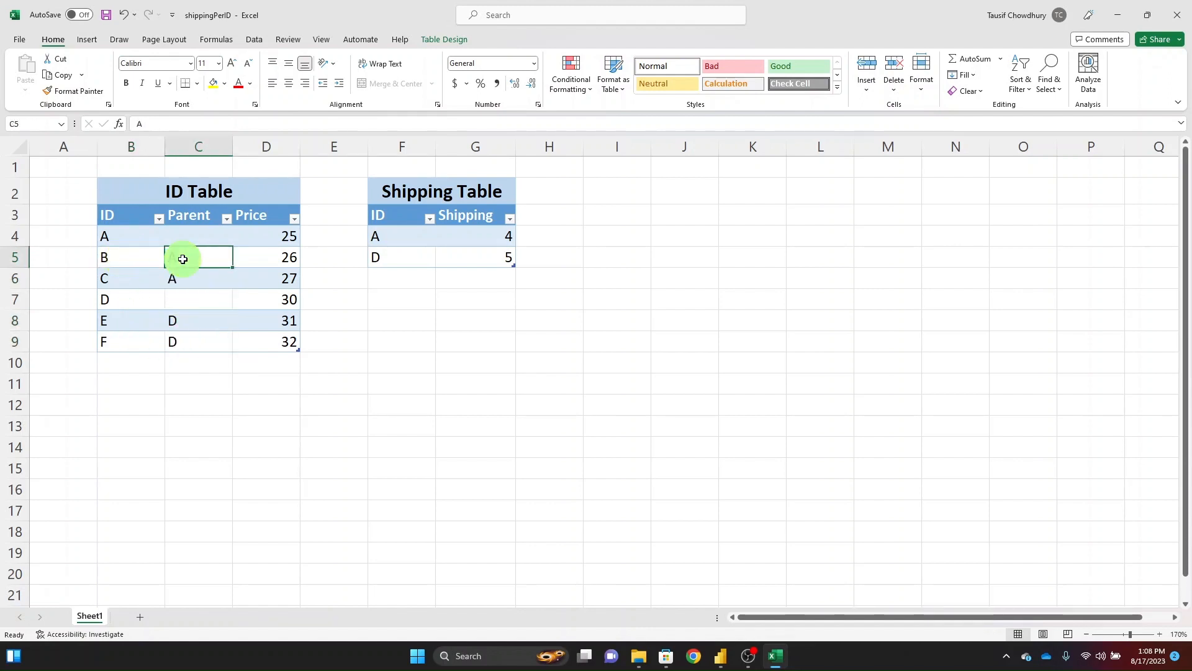
click(115, 233)
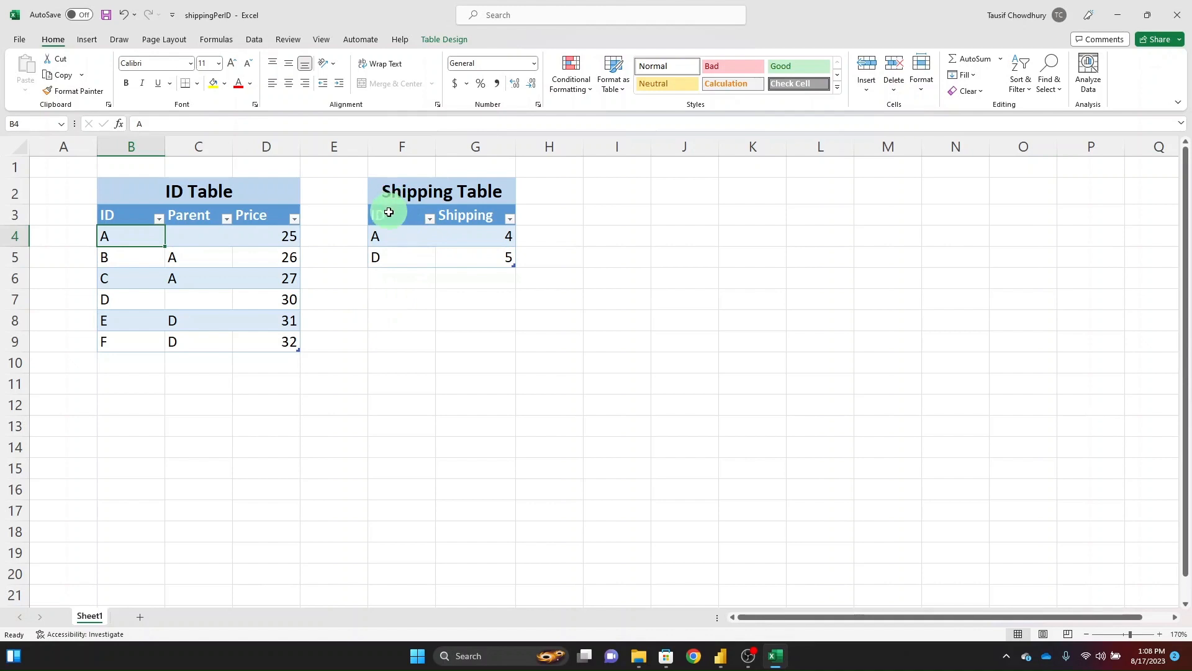
Examine the Shipping Table and compare its IDs and shipping costs with IDs A, B and C and their parents in the ID Table.
drag(388, 214, 478, 256)
click(400, 242)
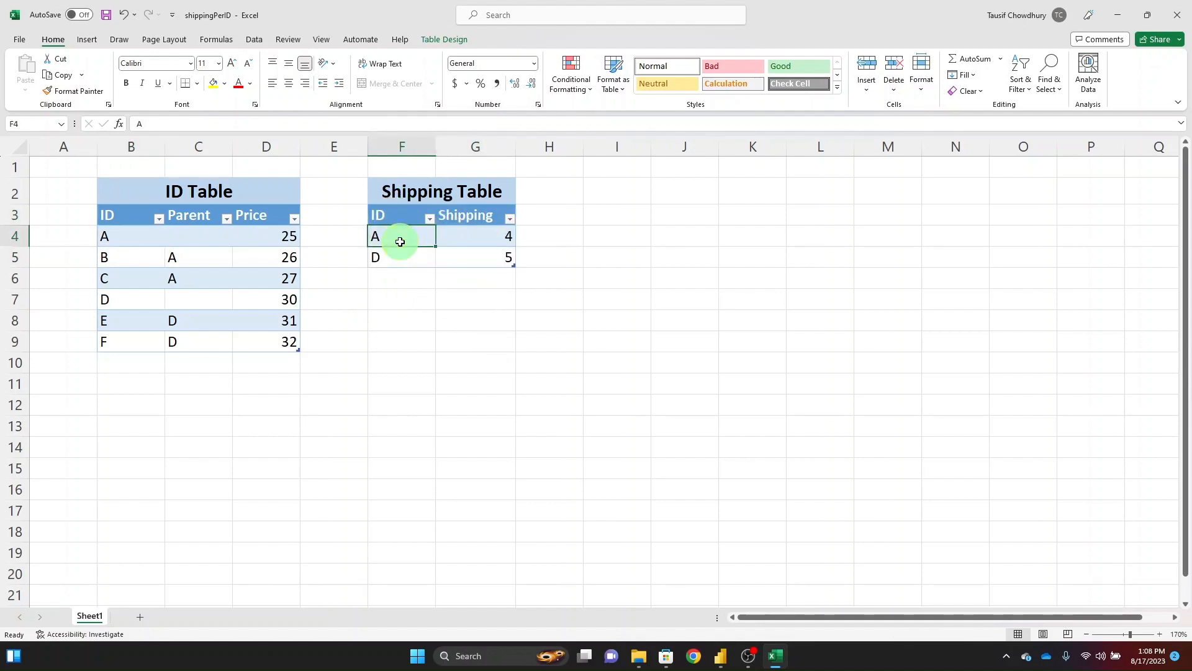
click(130, 277)
click(131, 259)
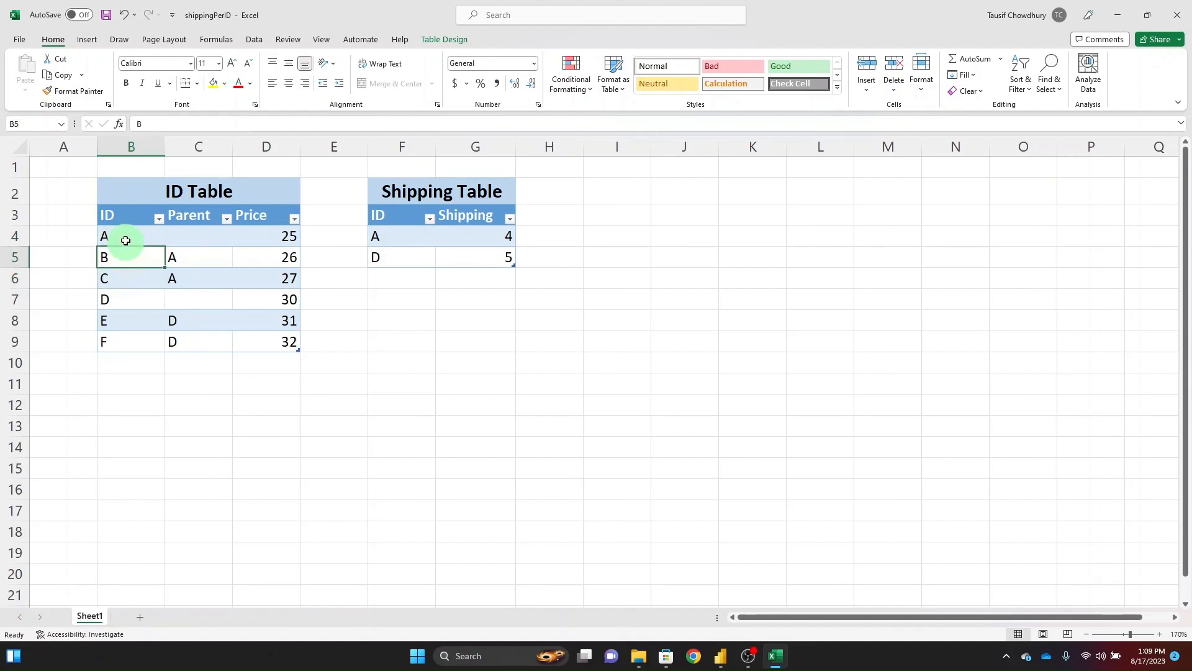
click(125, 236)
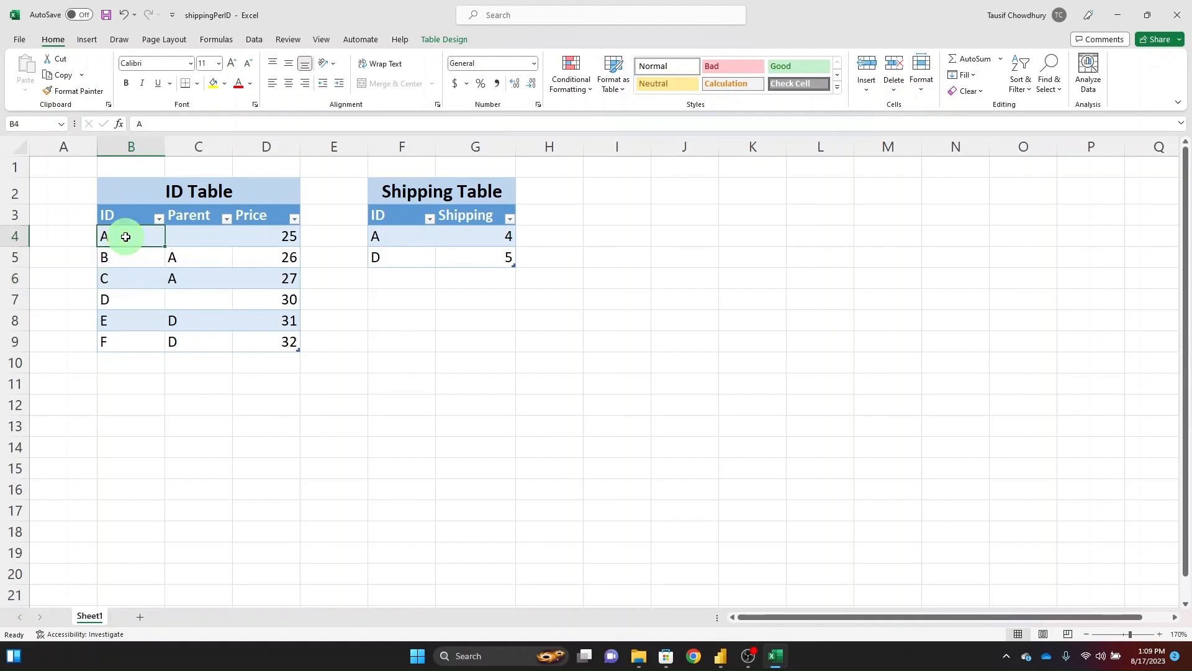
click(506, 240)
click(105, 255)
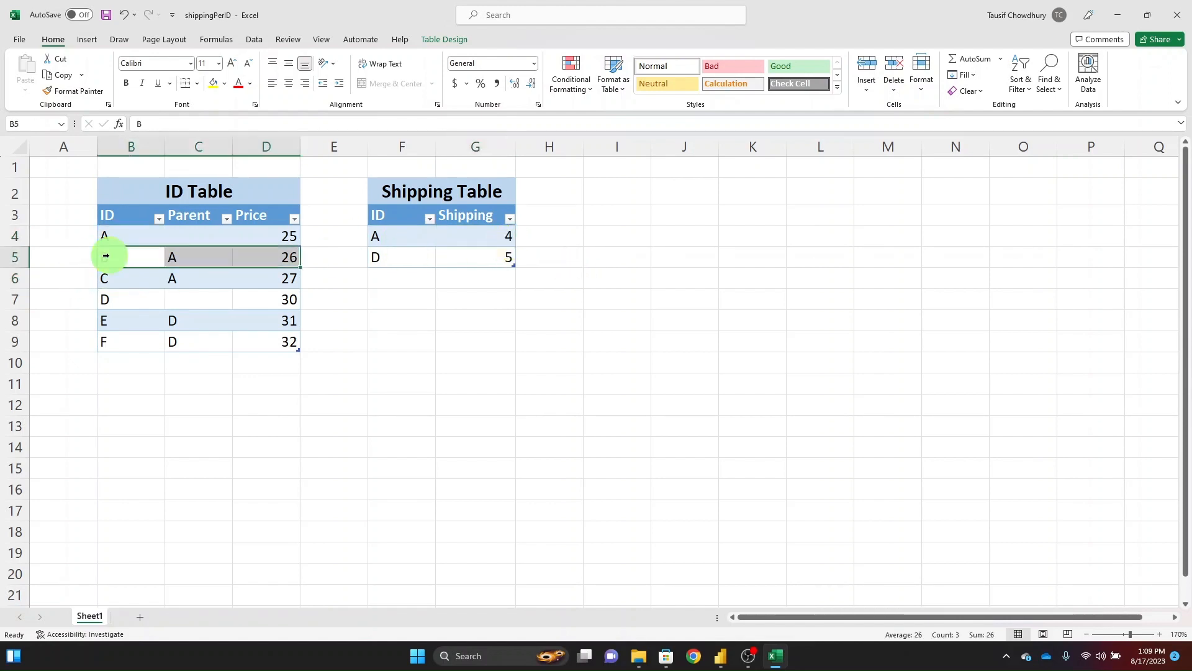
click(189, 258)
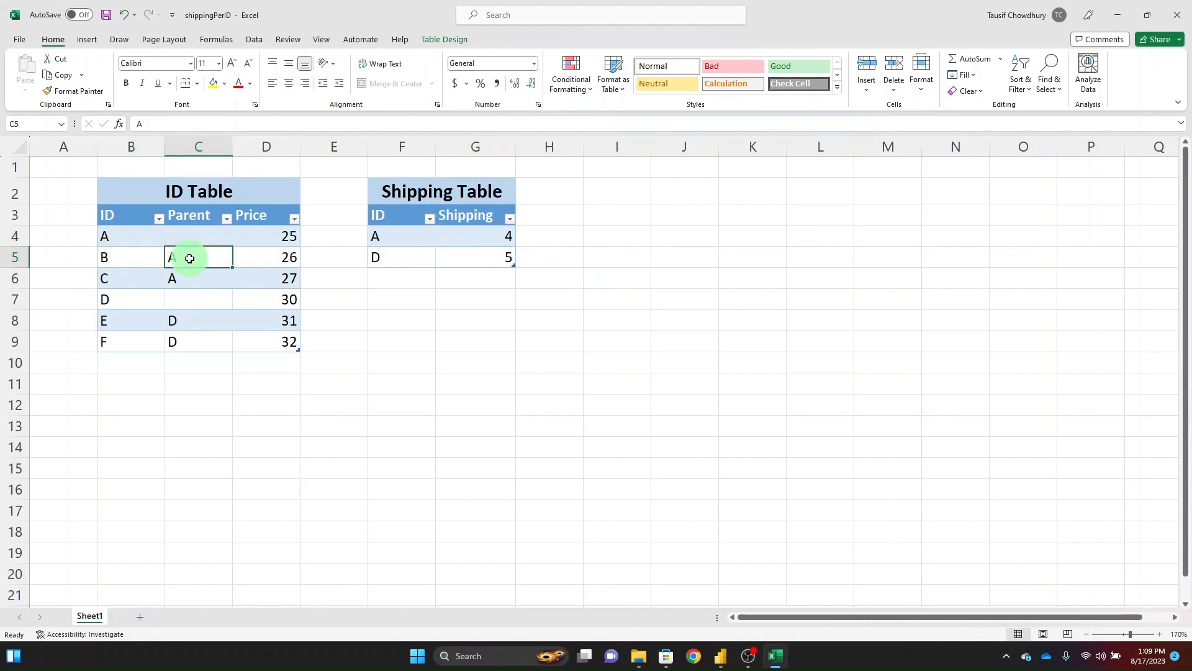
click(122, 277)
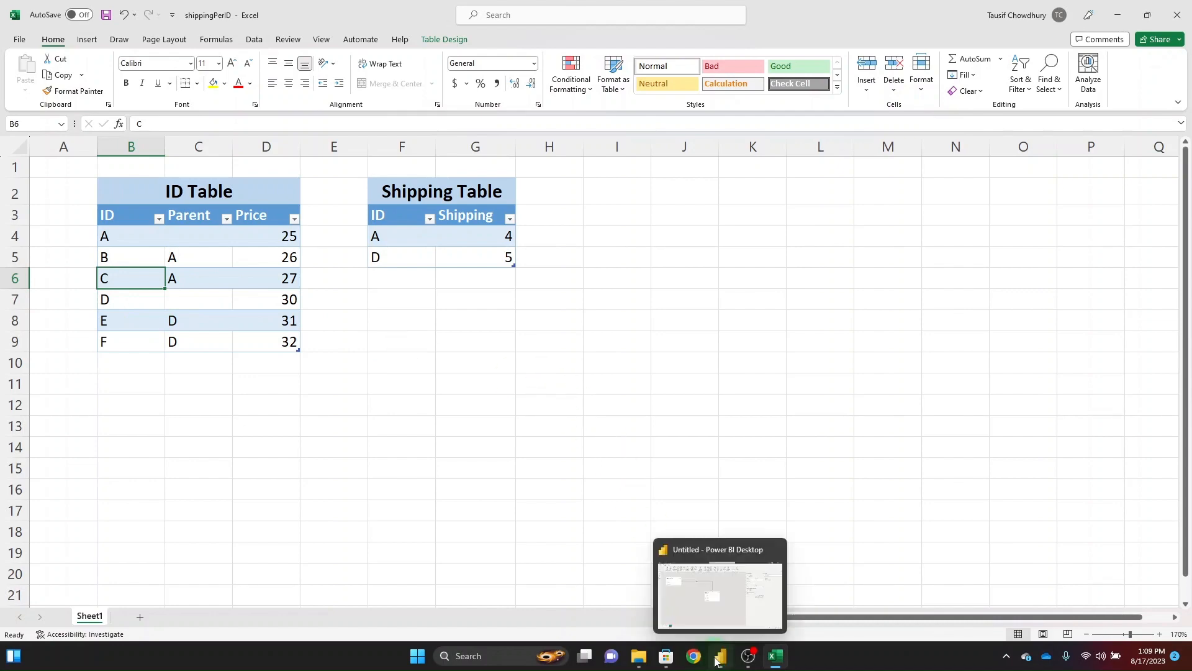
Switch to Power BI Desktop and insert a table visual on the empty report page.
click(718, 657)
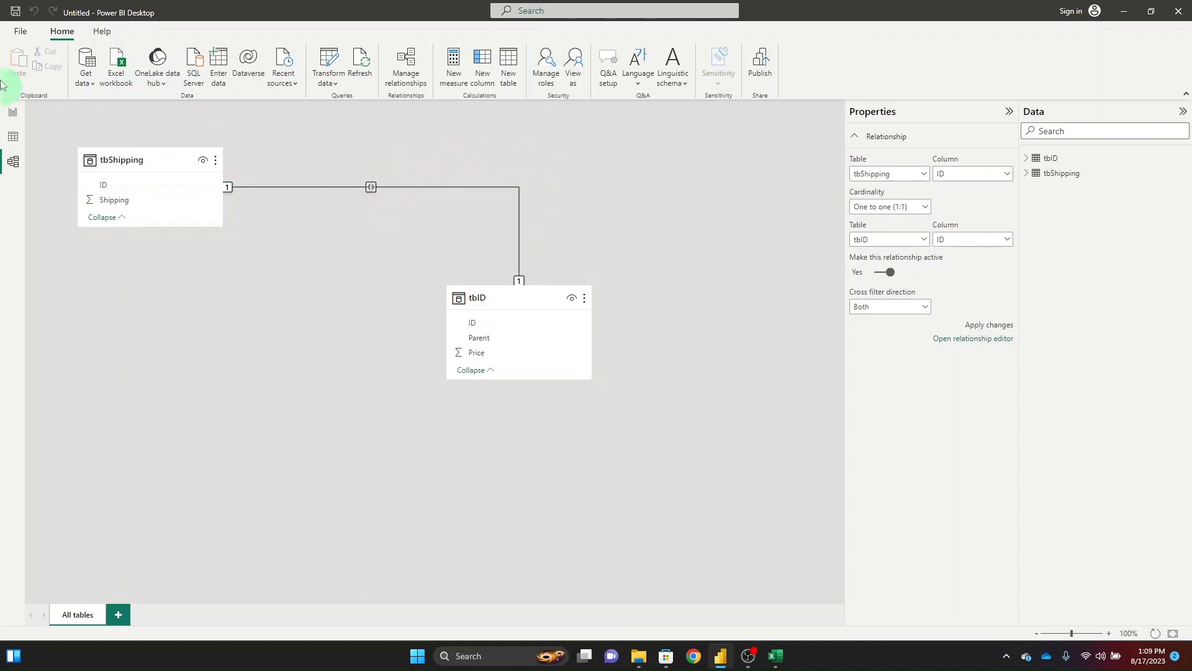
click(13, 112)
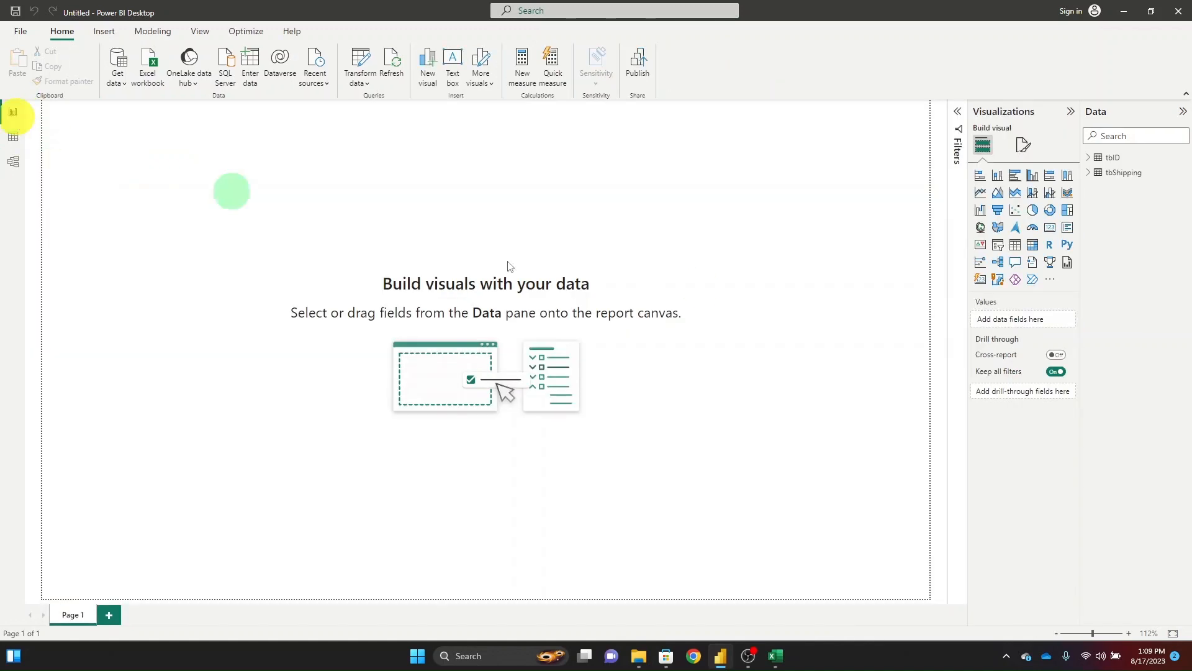
click(1016, 245)
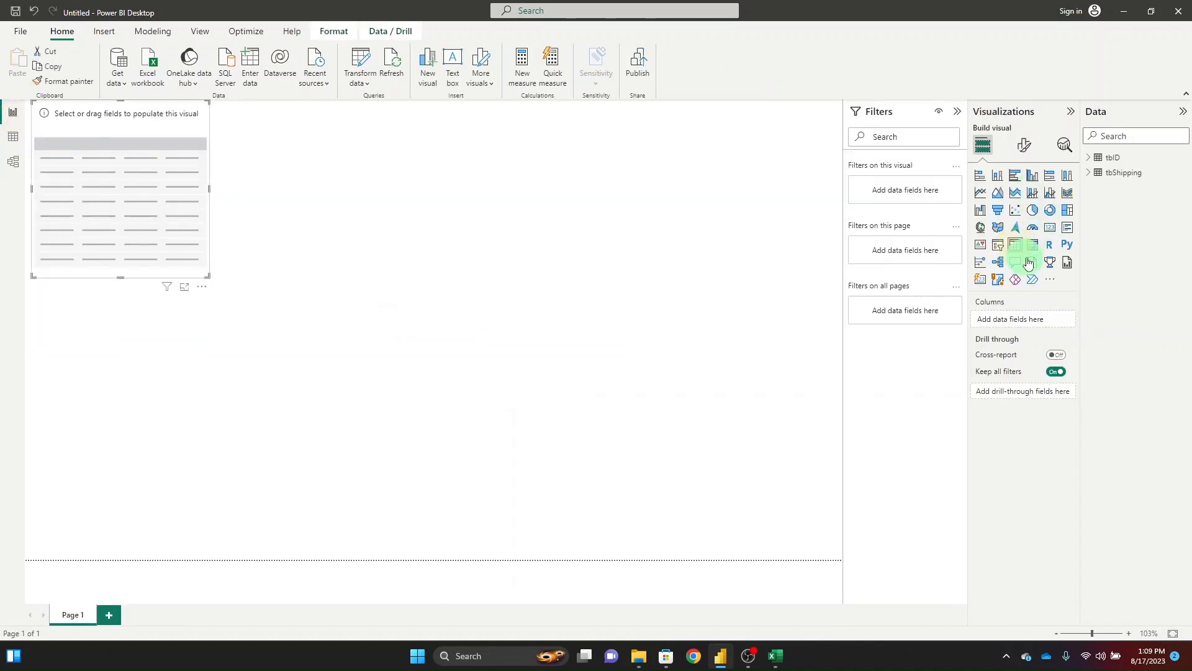
Add tbID's ID, Parent and Price fields to the table visual, with Parent placed between ID and Price.
click(1088, 160)
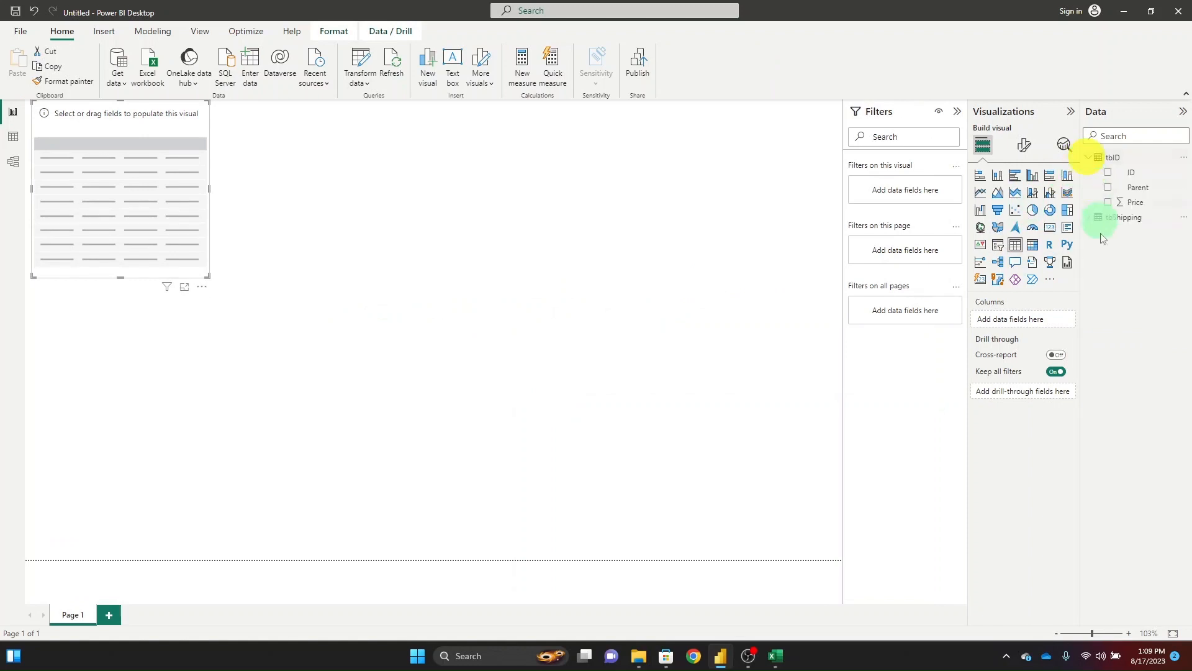
click(1108, 172)
click(1109, 187)
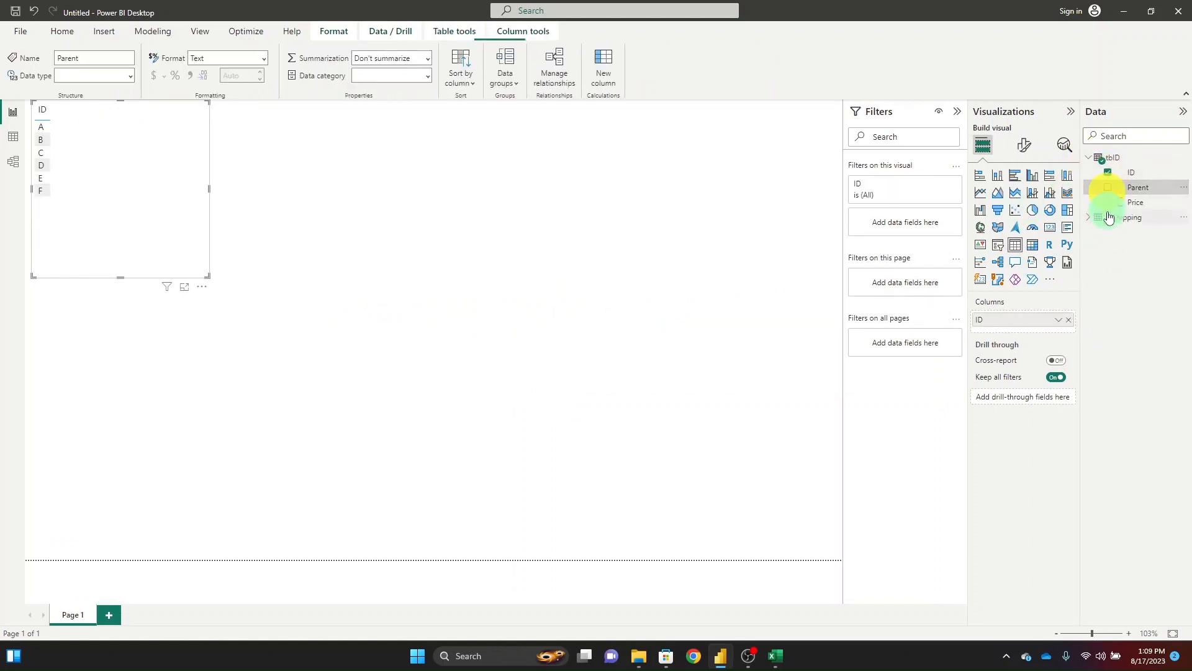
click(1109, 203)
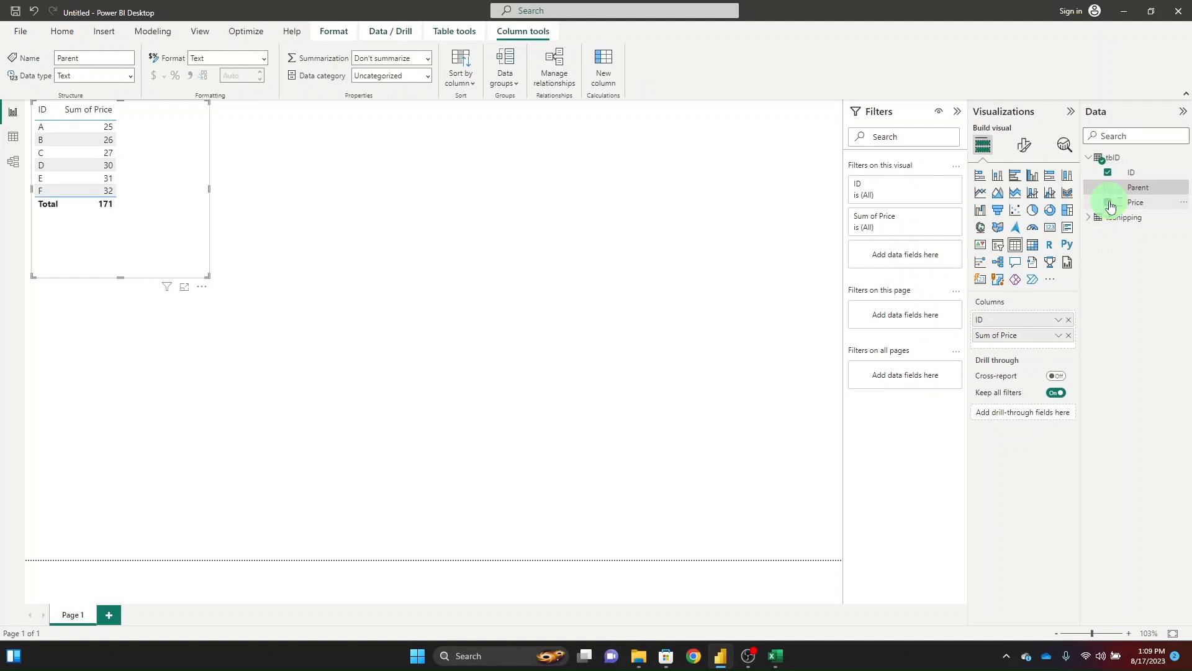
click(1108, 188)
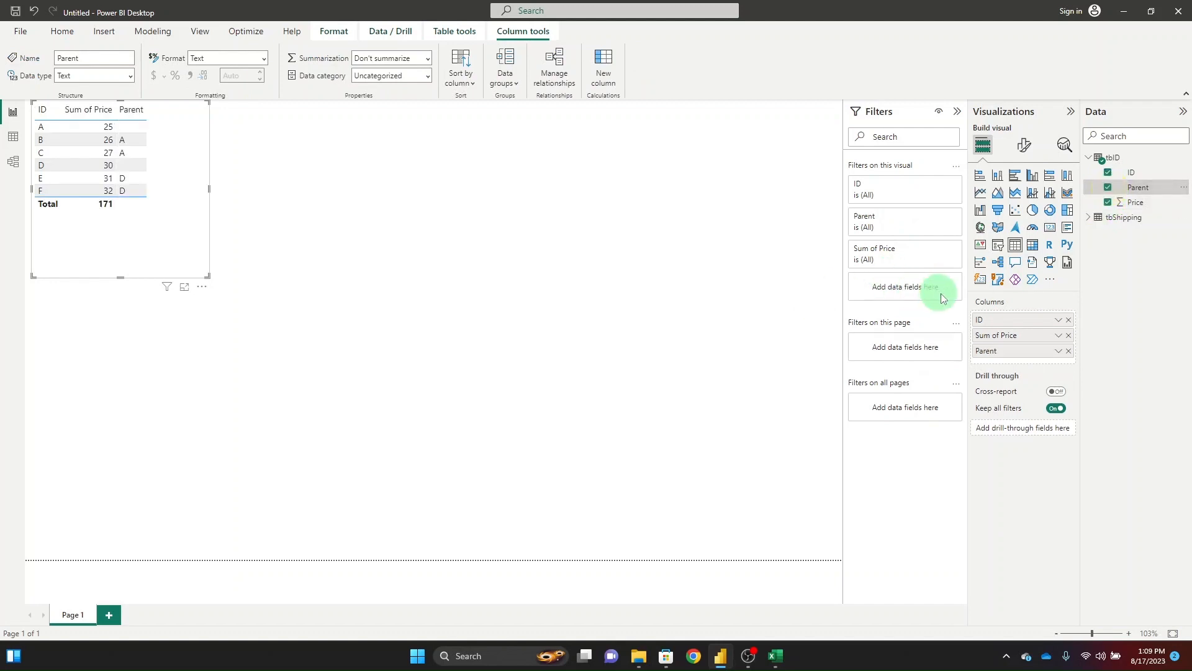
drag(990, 348, 993, 332)
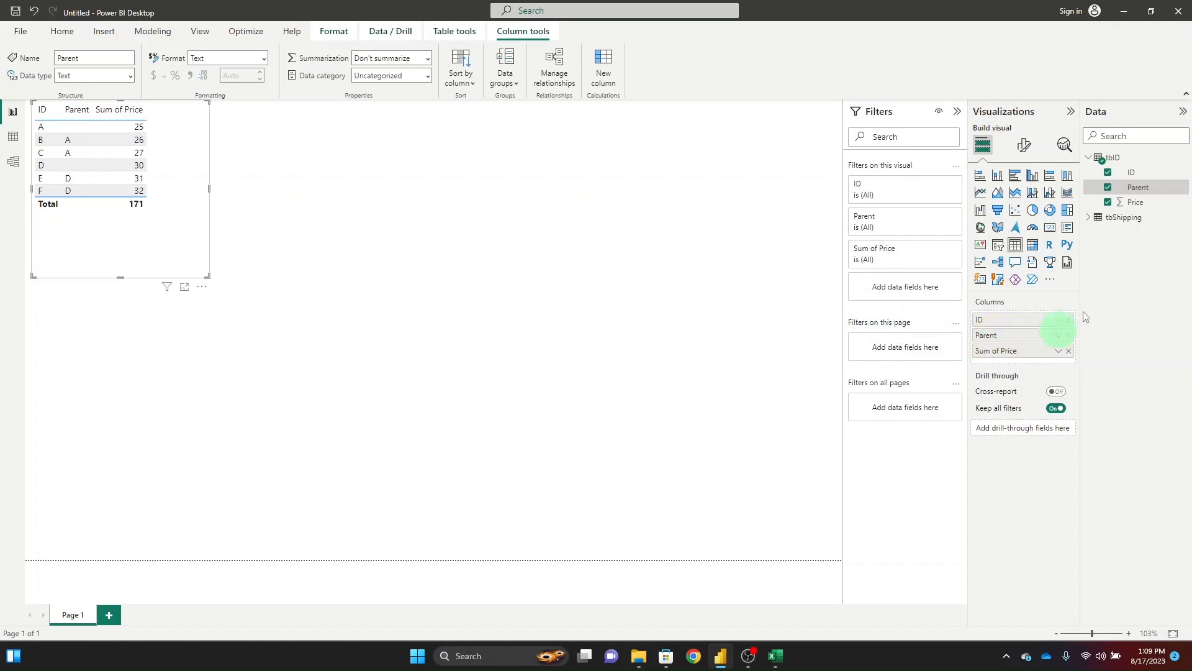
Add the Shipping field from tbShipping to the table visual and widen the visual to fit all its columns.
click(1090, 220)
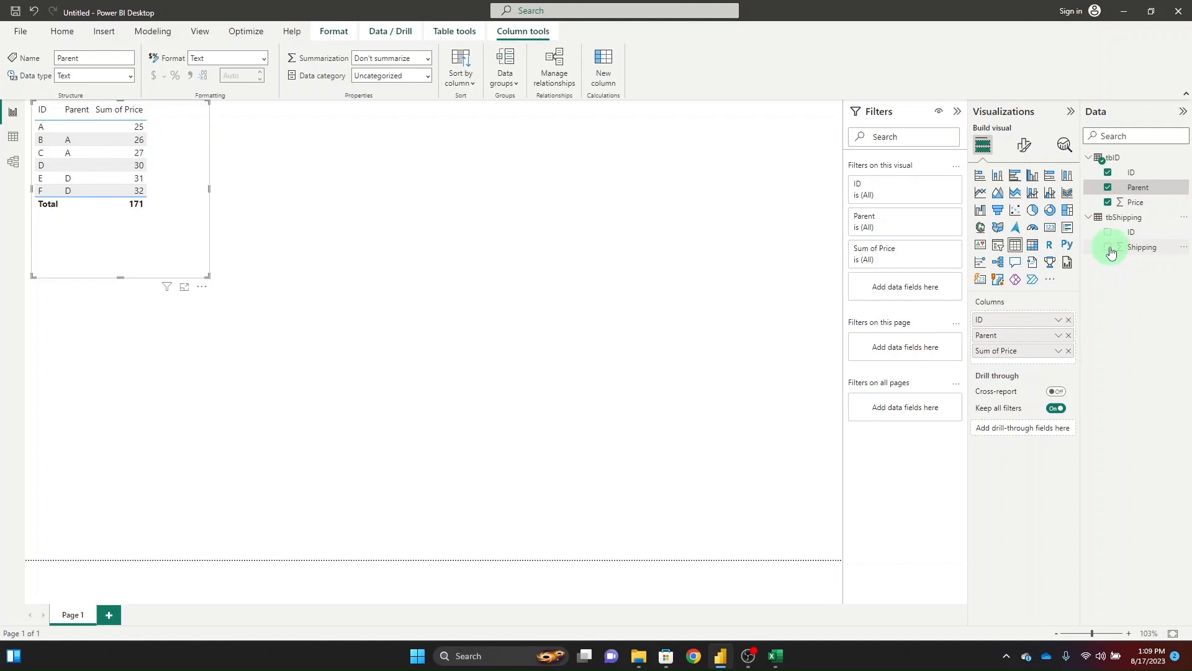
click(1110, 249)
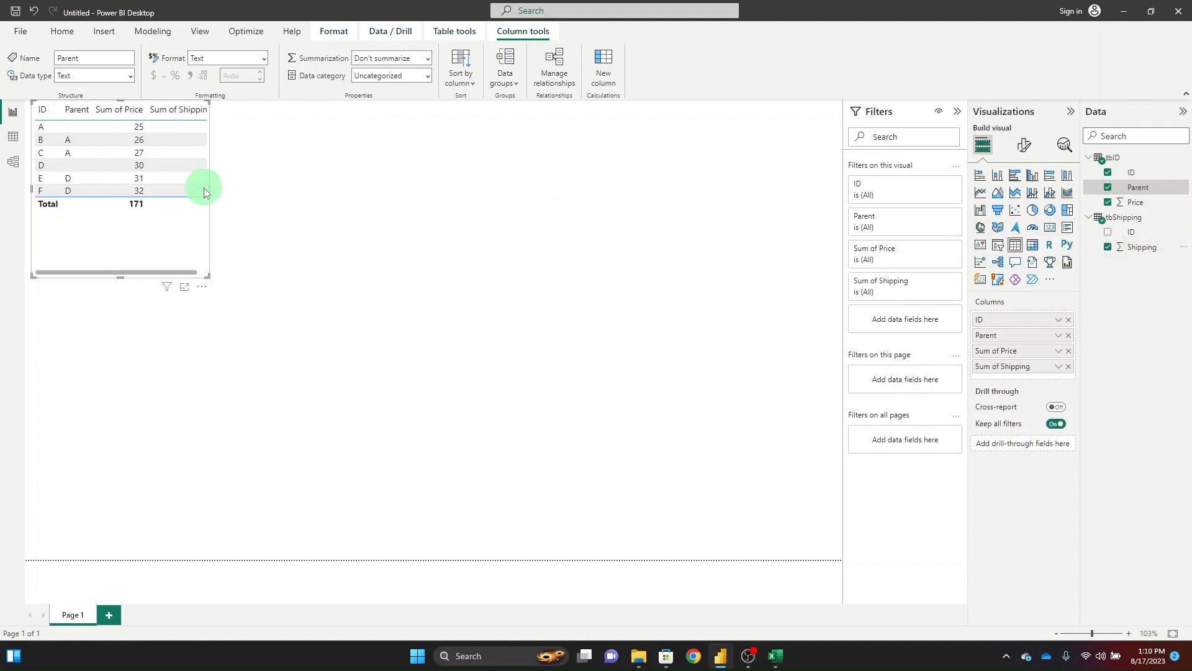
drag(205, 188, 338, 204)
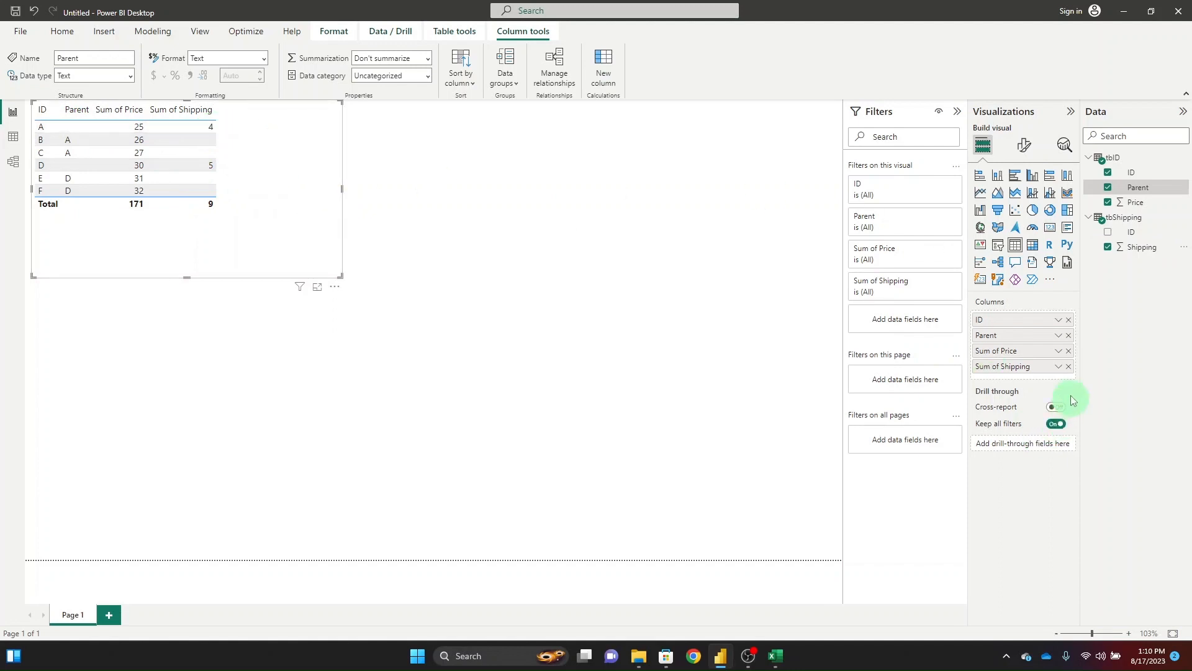
Remove the Shipping field from the table visual and summarize Price by Maximum instead of Sum.
click(1069, 366)
click(157, 235)
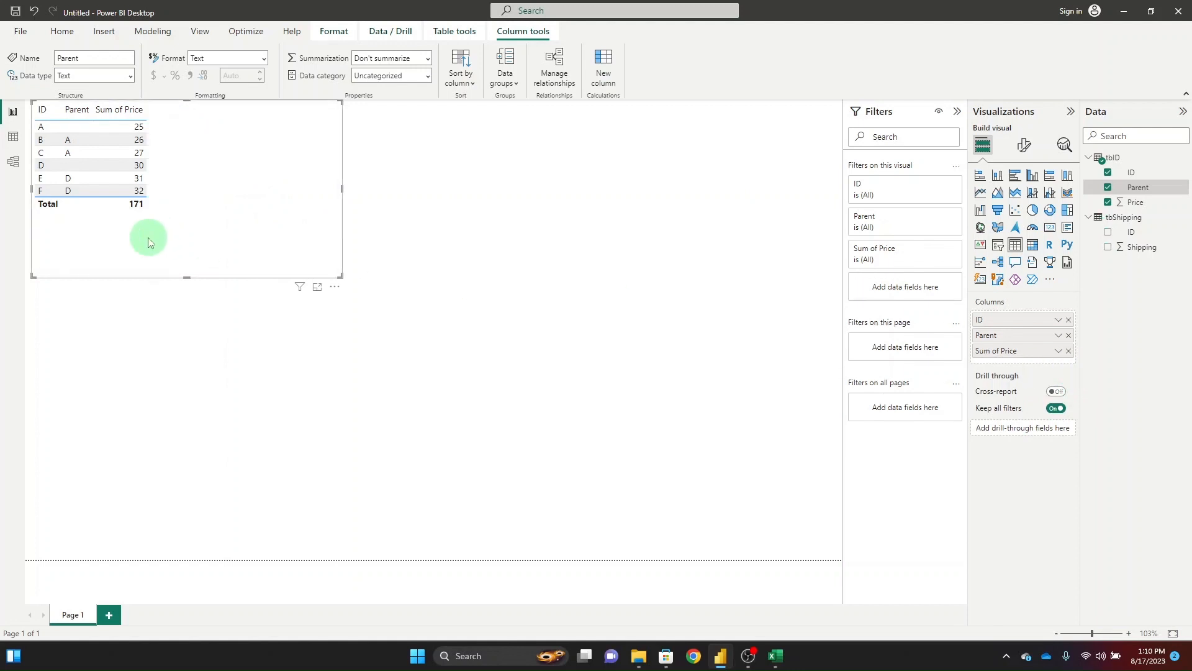
right_click(1006, 352)
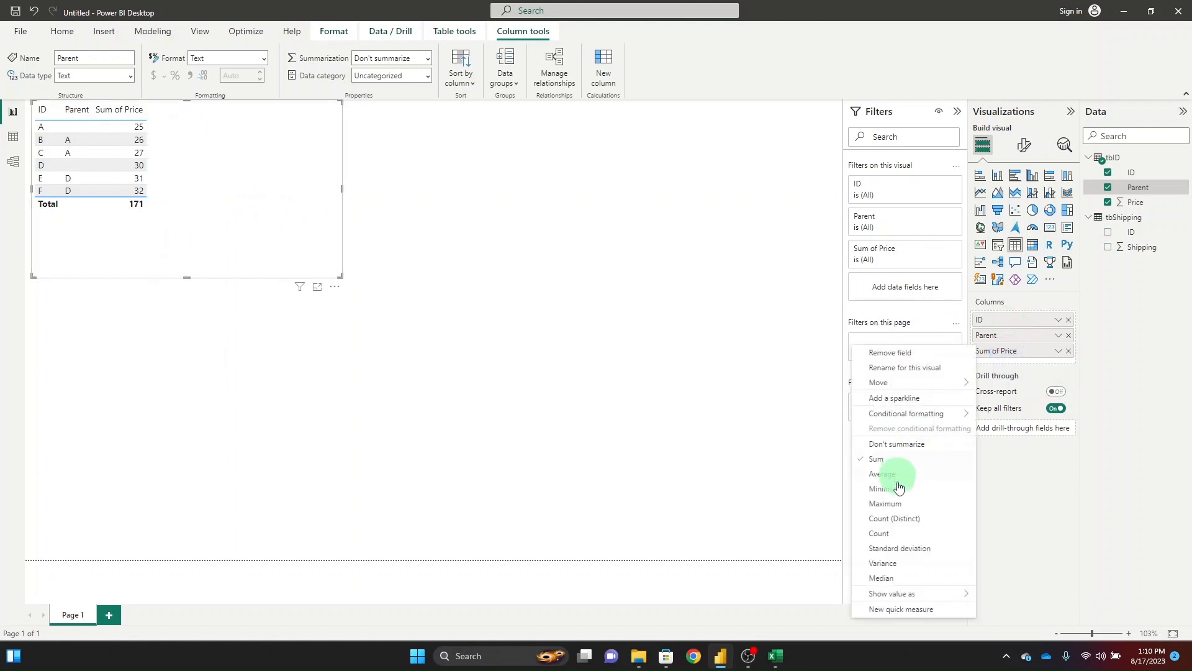
click(906, 502)
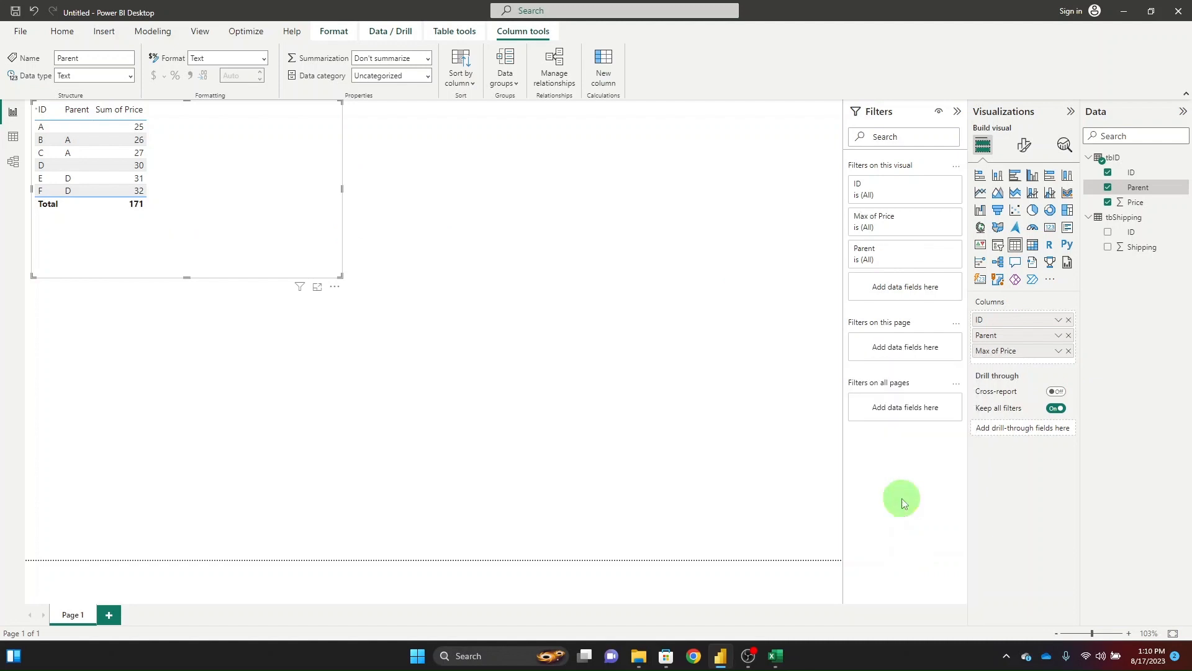
click(533, 265)
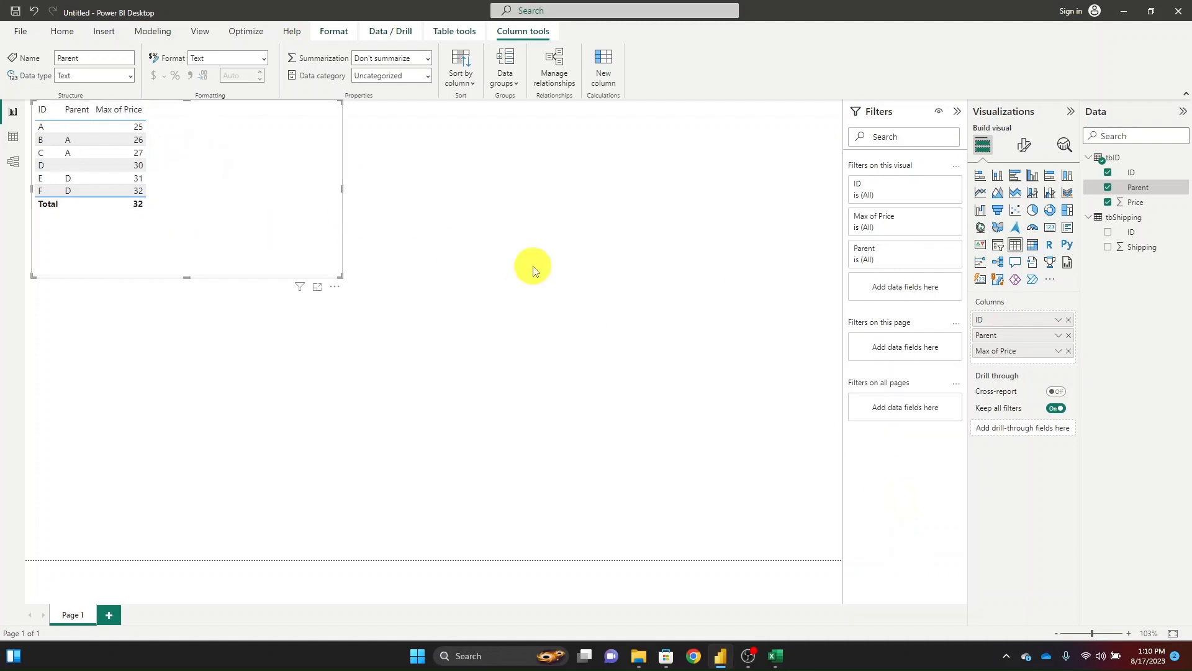
Add a calculated column named shippingCost to tbID in table view, starting a LOOKUPVALUE that returns tbShipping[Shipping].
click(6, 141)
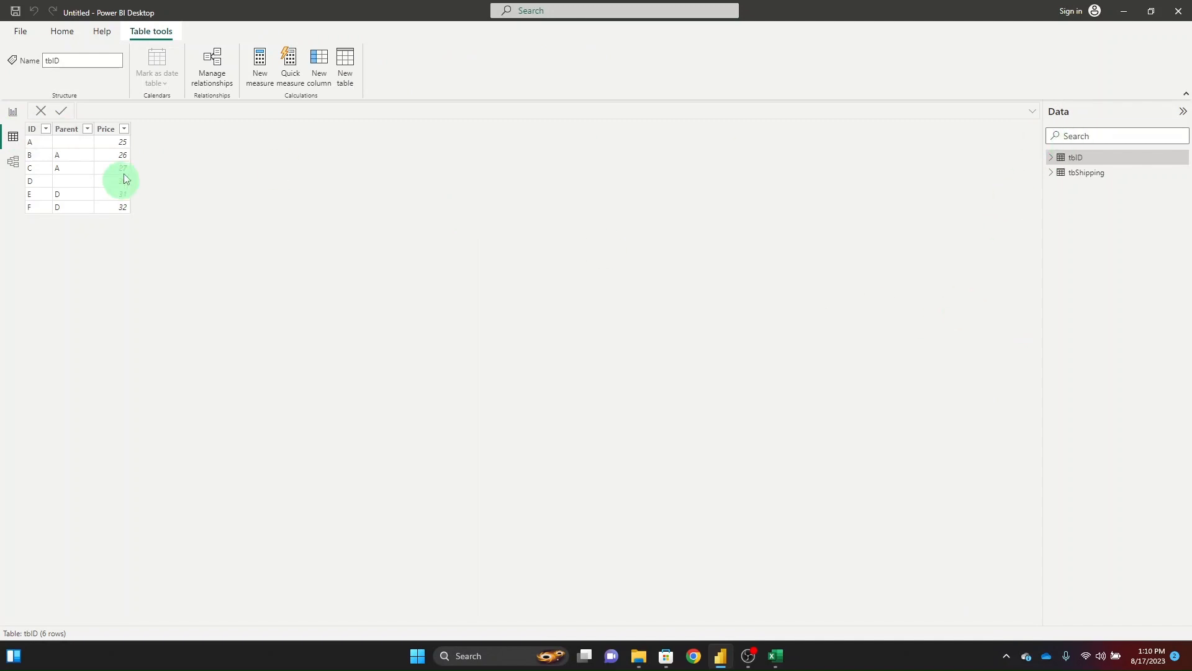
click(322, 70)
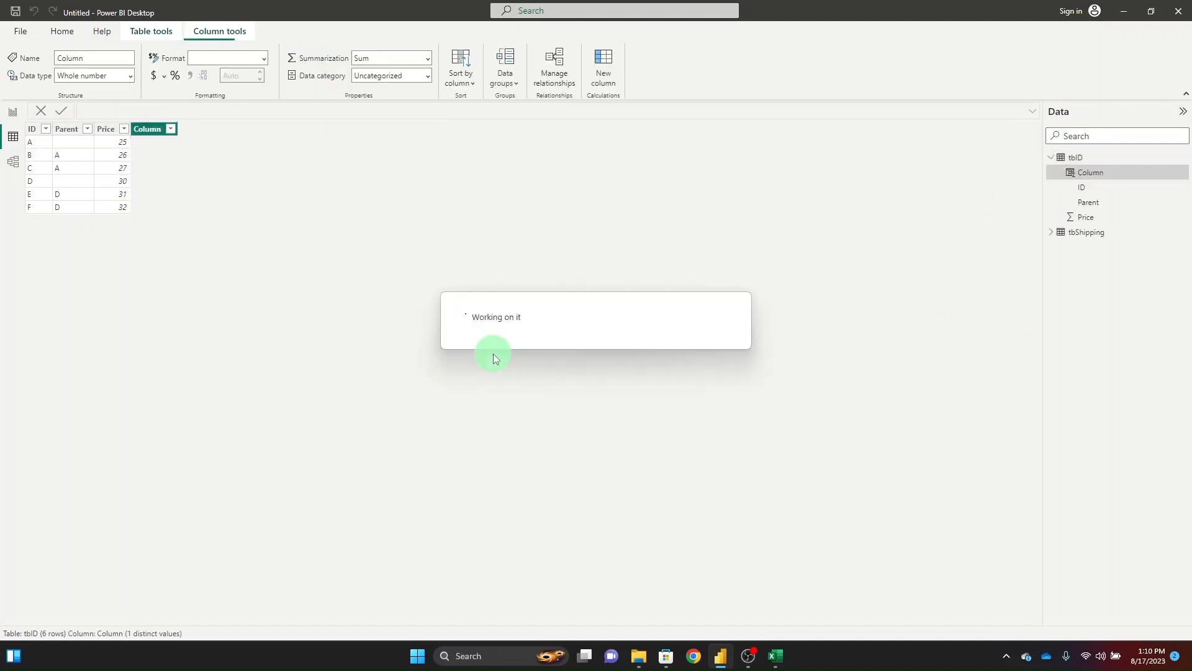
text(s)
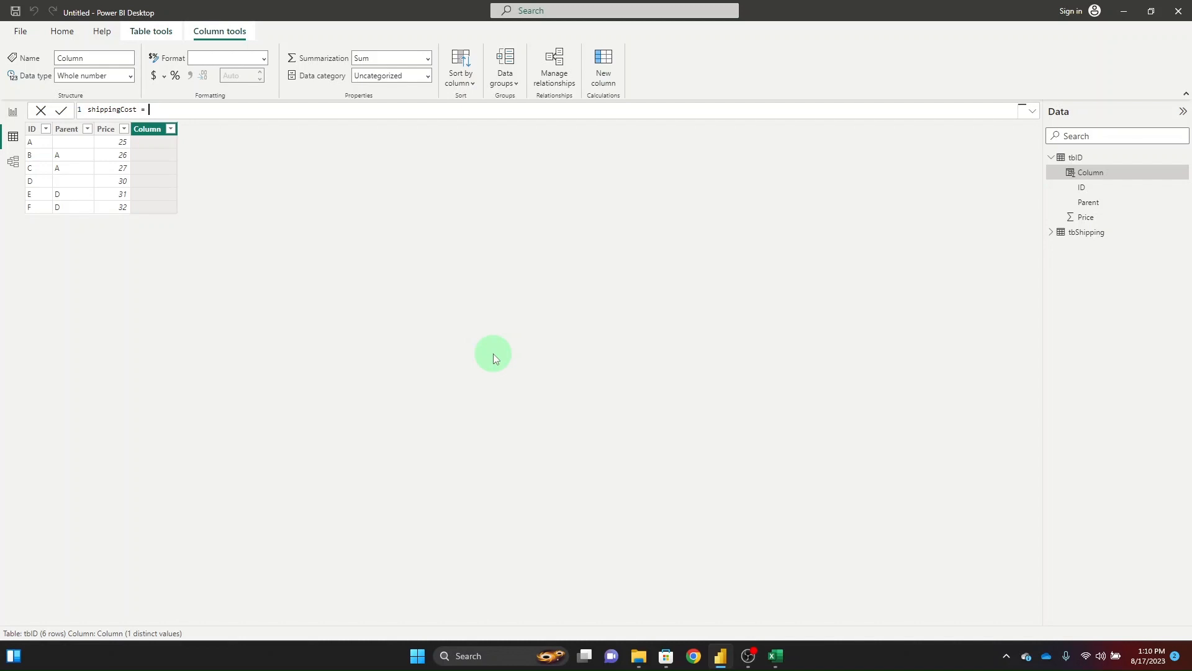
text(hippingCost = LOO)
key(Tab)
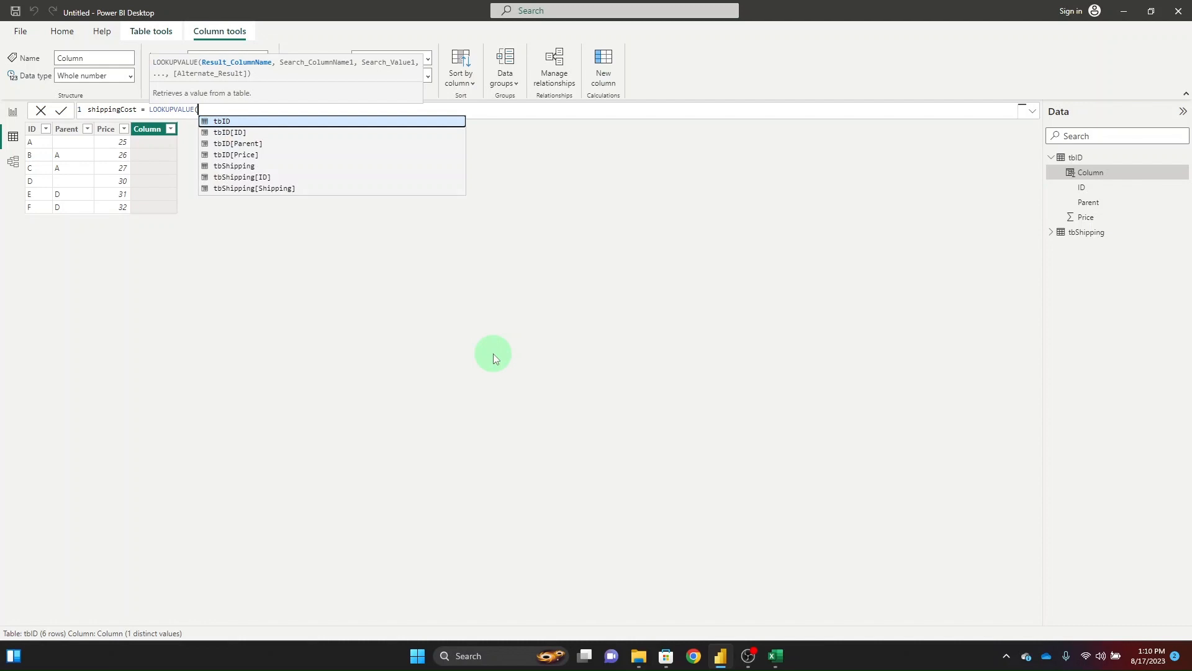
text(sh)
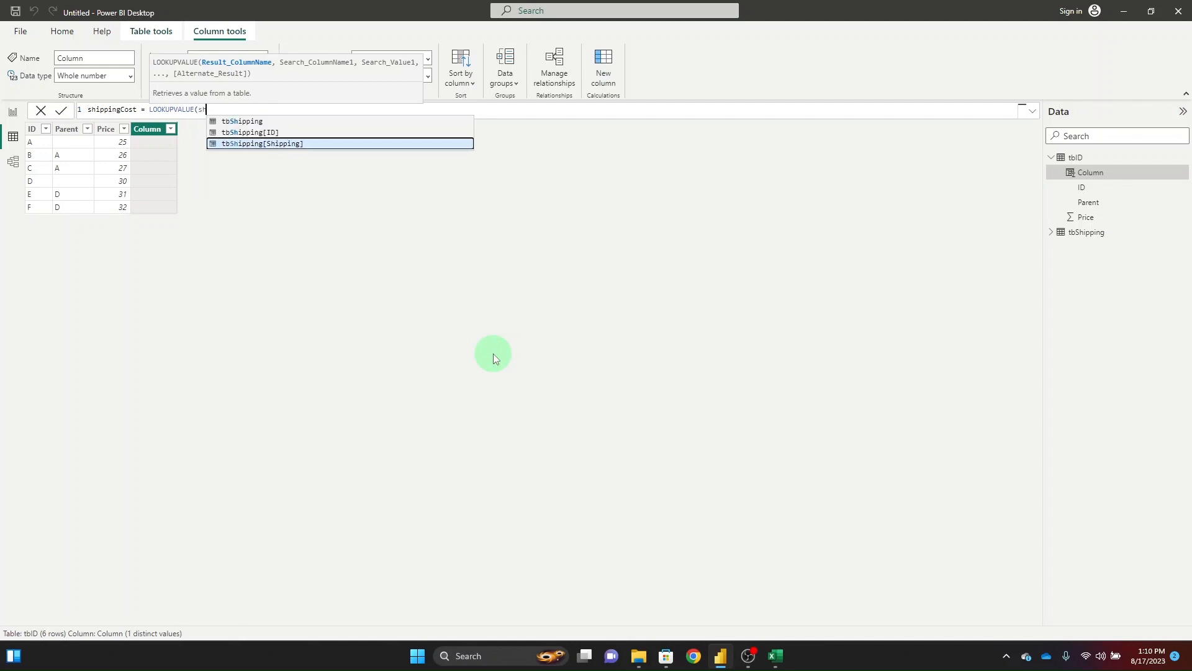
key(Tab)
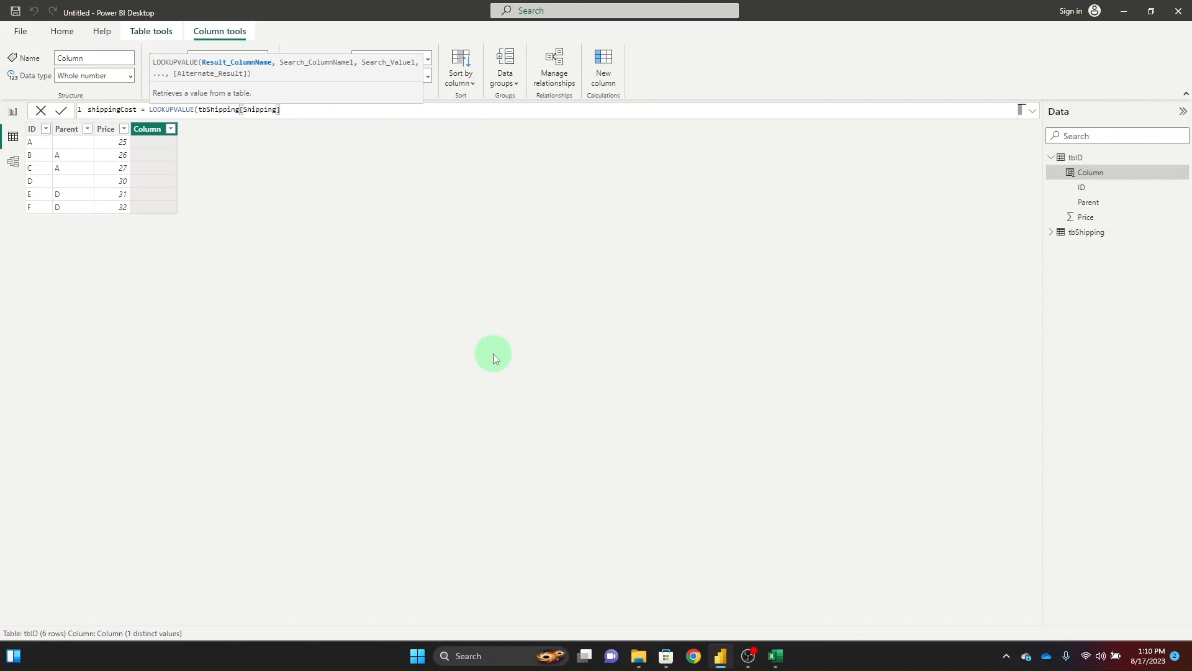
Set tbShipping[ID] as the search column of the LOOKUPVALUE formula.
text(,)
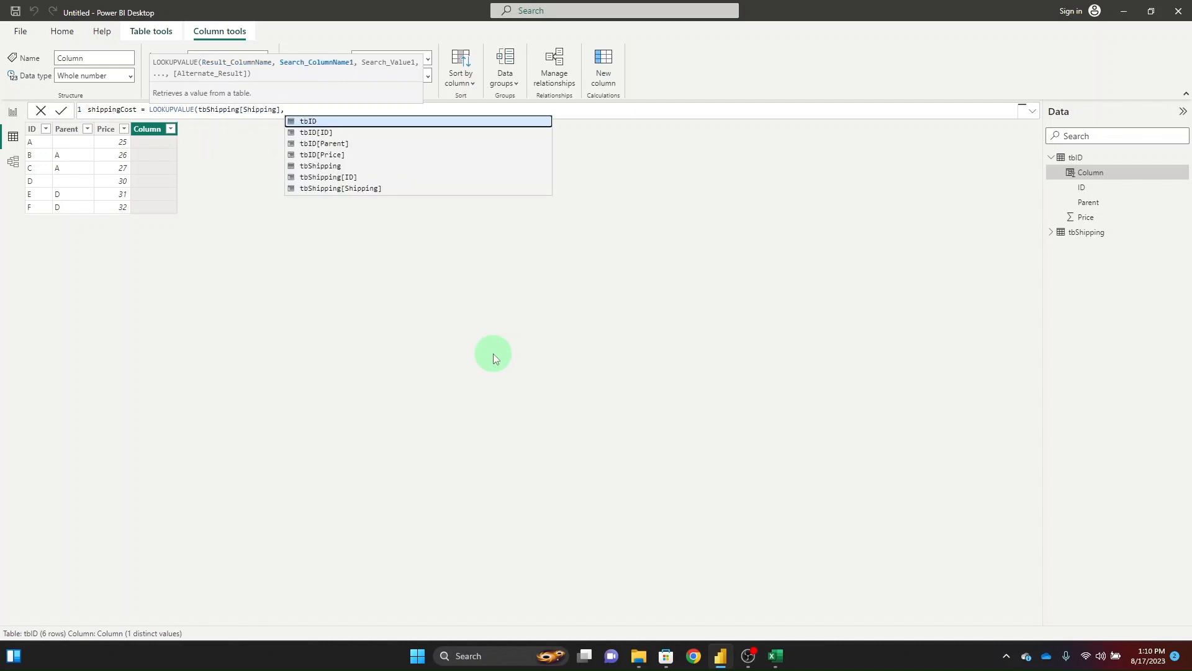
text(shi)
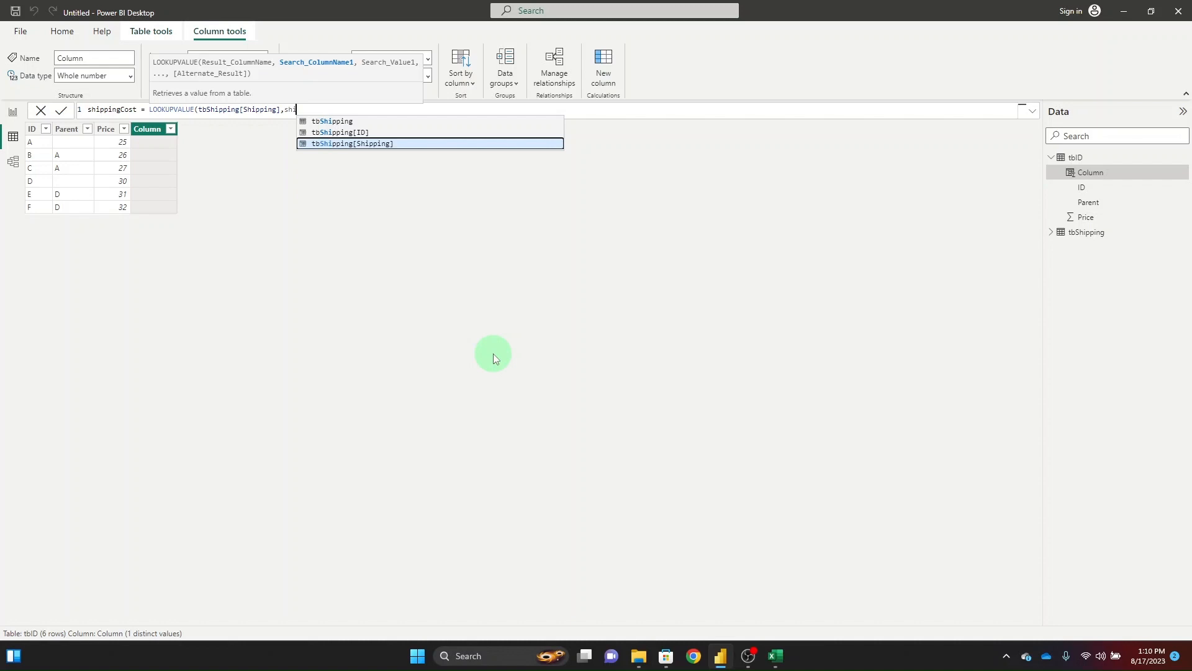
key(Up)
key(Tab)
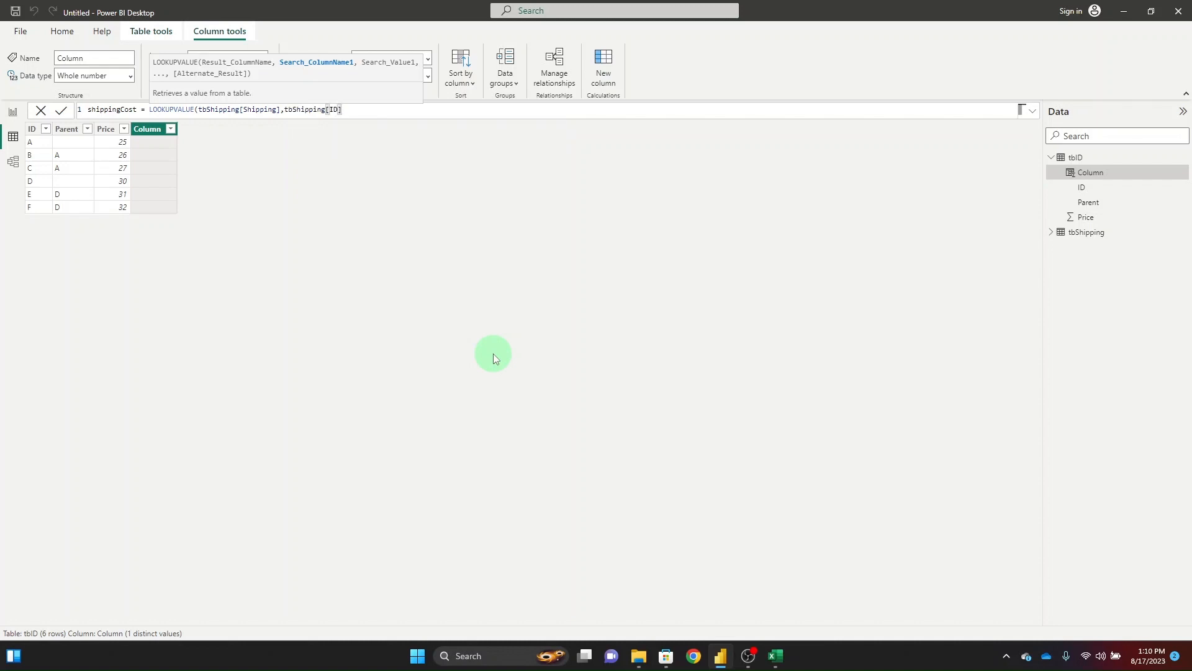
text(,)
Use tbID[ID] as the search value, close the LOOKUPVALUE function and apply the shippingCost formula.
key(ctrl+plus)
key(ctrl+plus)
key(ctrl+plus)
key(ctrl+plus)
key(ctrl+plus)
key(ctrl+plus)
key(ctrl+plus)
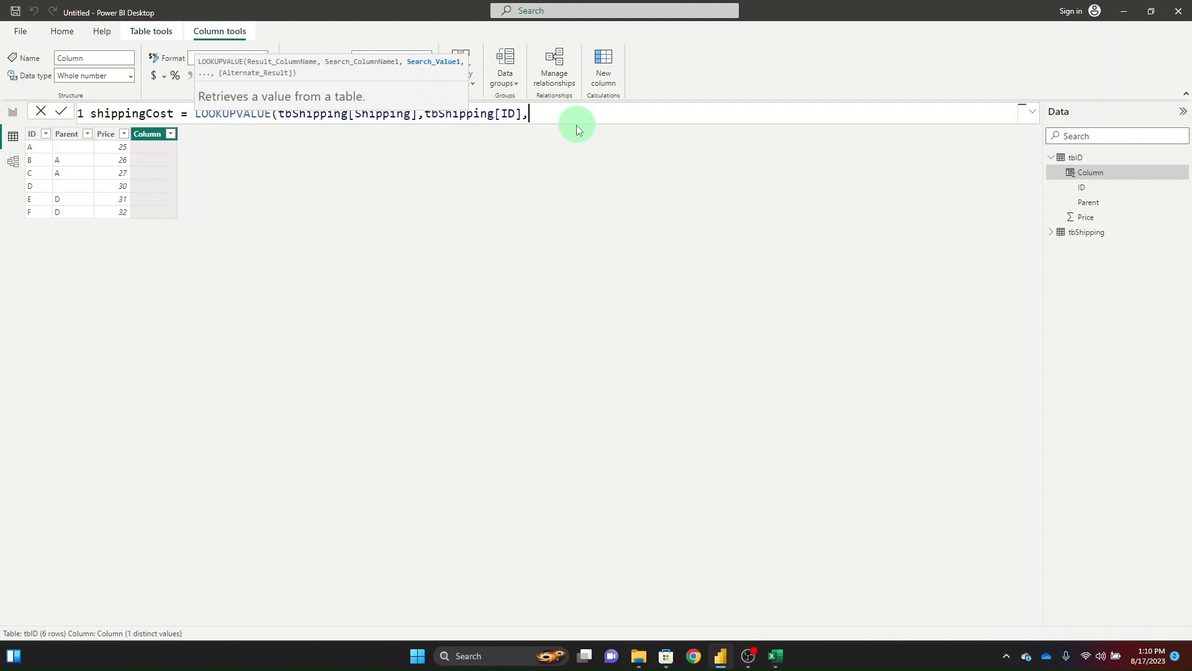
text(t)
key(Tab)
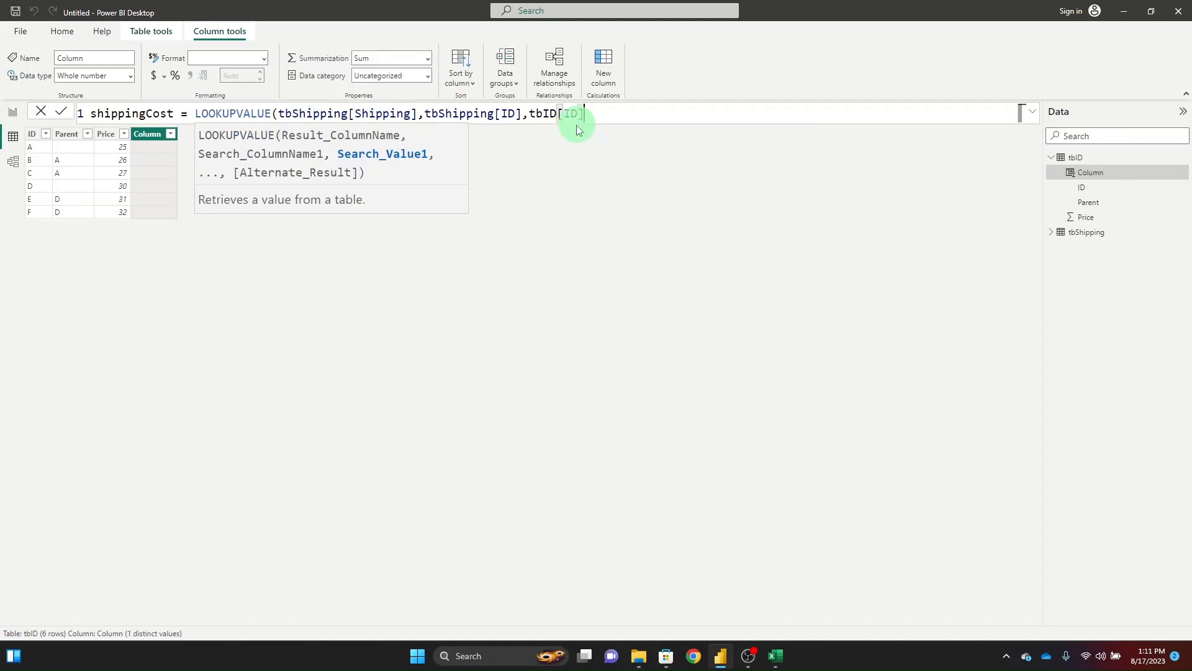
text())
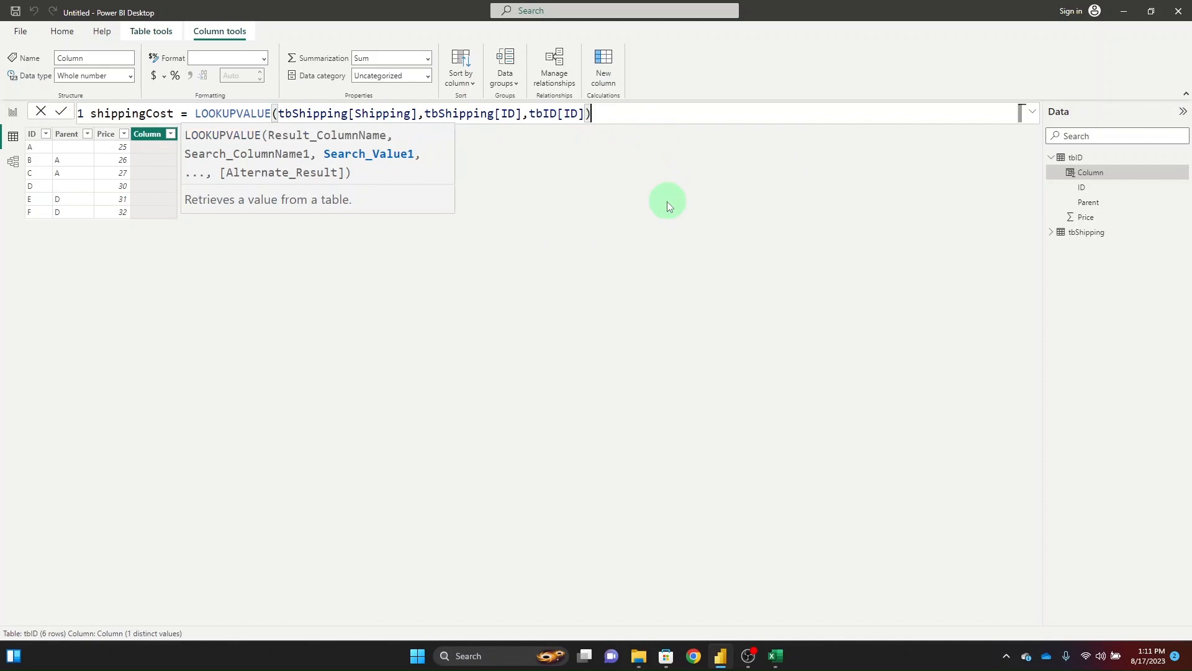
key(Return)
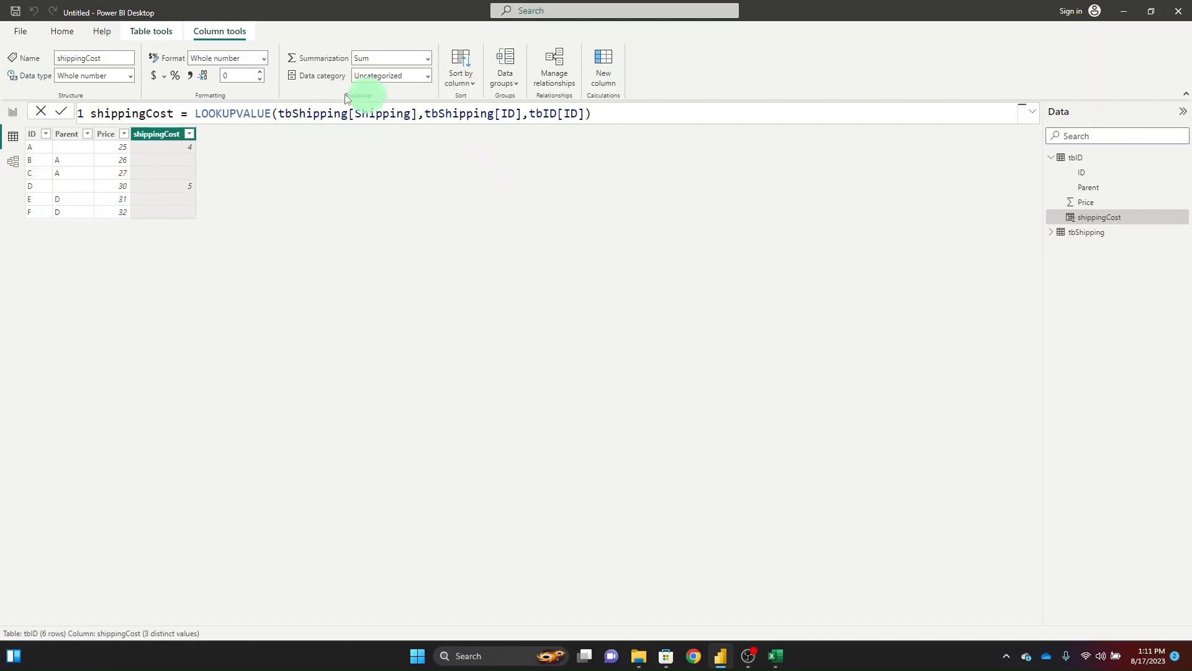
Change the search value in the shippingCost lookup to tbID[Parent] and apply the formula.
click(495, 122)
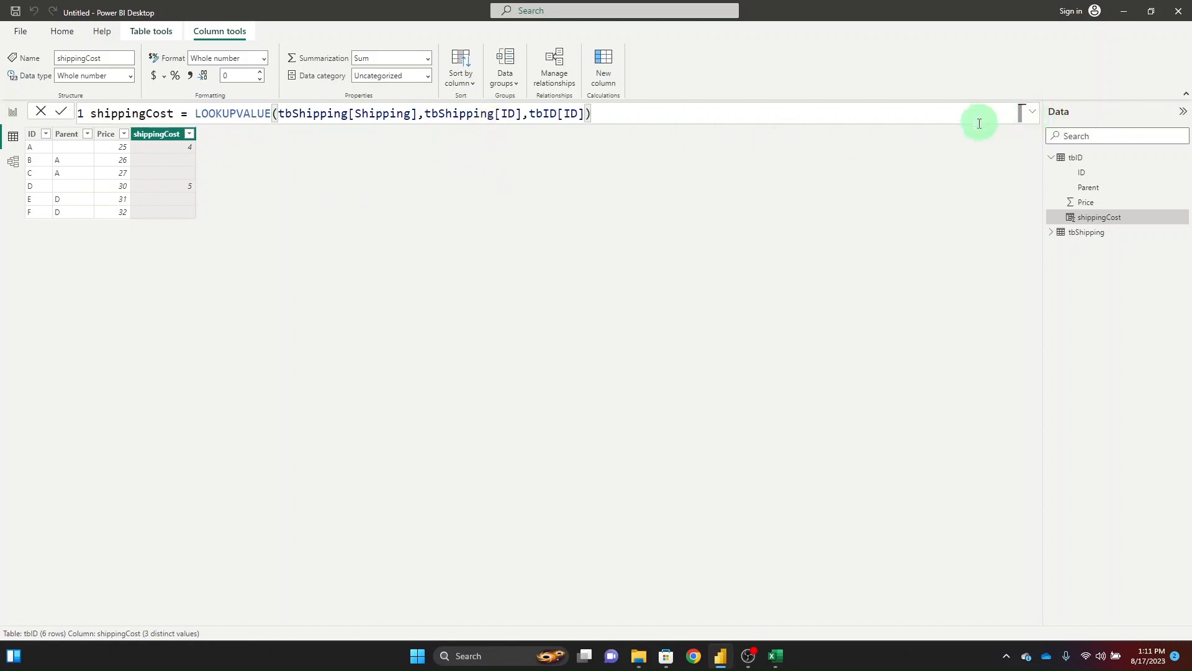
click(1032, 118)
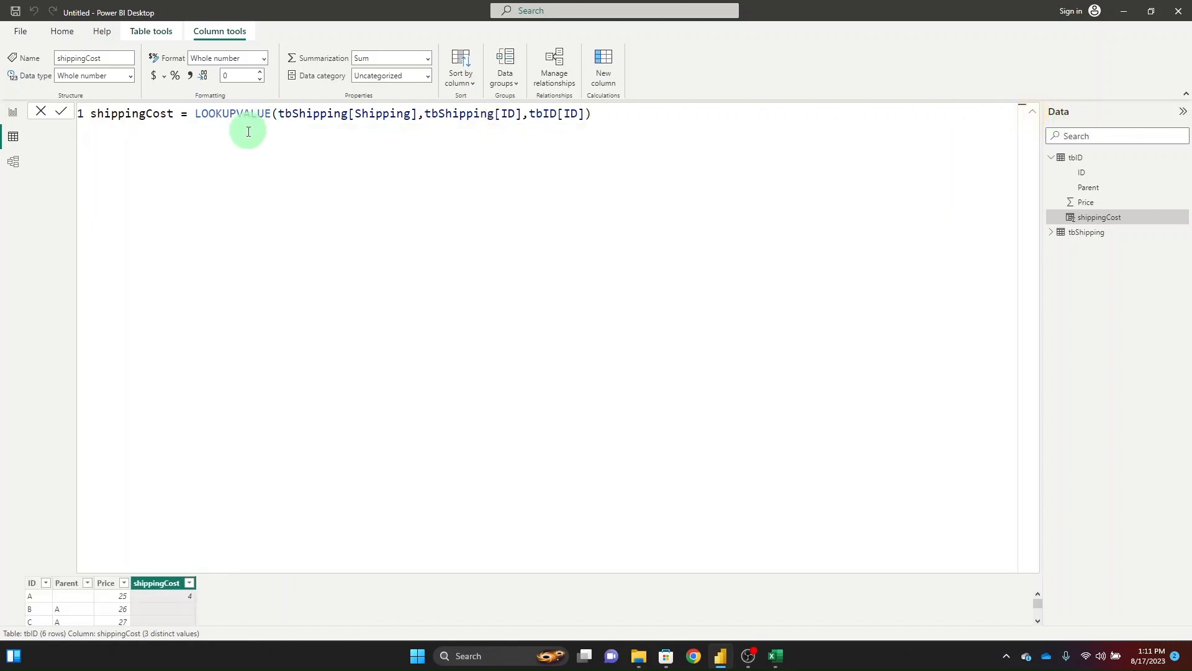
click(197, 115)
click(333, 122)
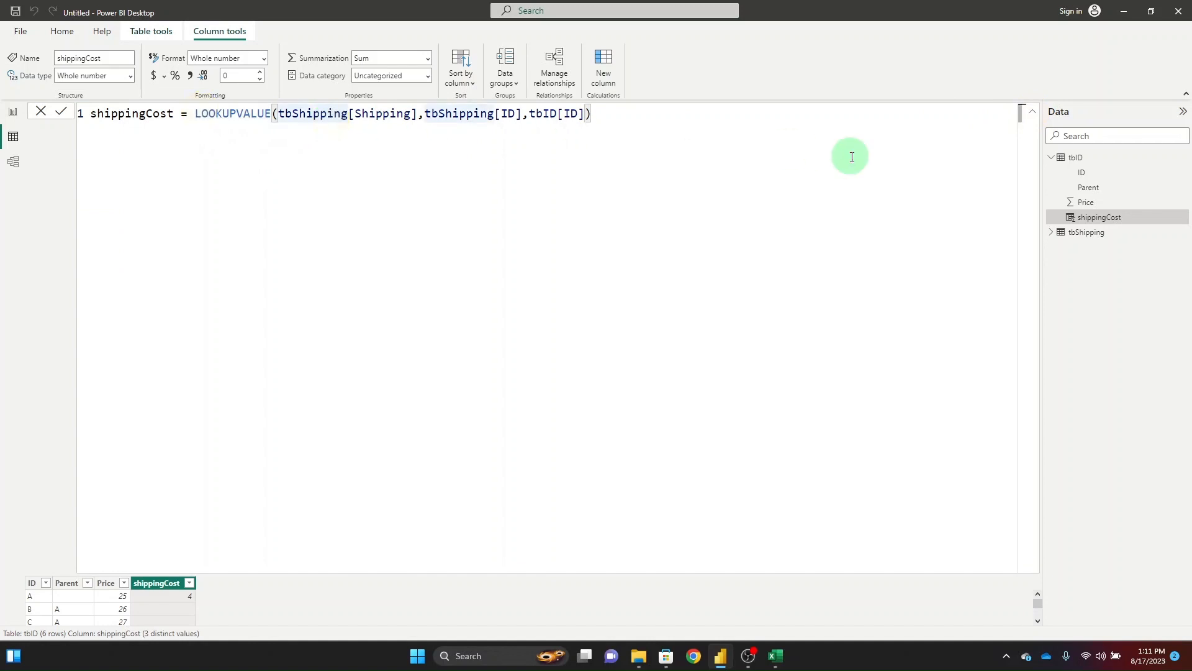
key(ctrl+Left)
key(ctrl+Left)
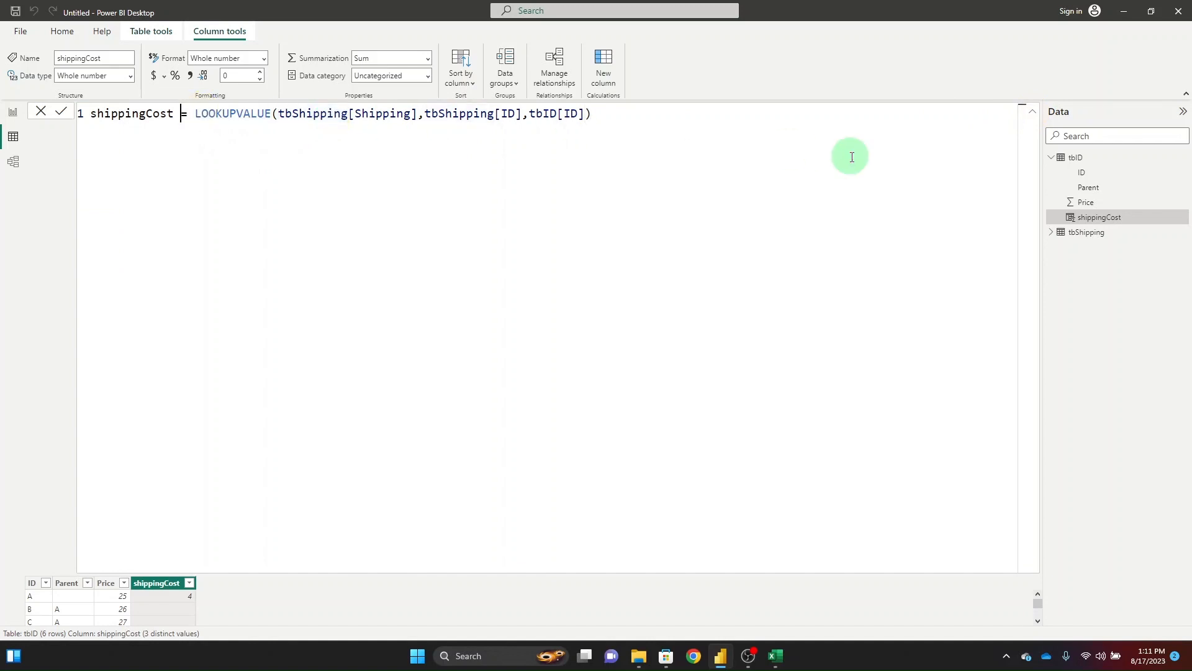
key(ctrl+Right)
key(ctrl+Right)
key(ctrl+Right)
key(ctrl+Right)
key(ctrl+Right)
key(ctrl+Right)
key(ctrl+Right)
key(ctrl+Right)
key(ctrl+Right)
key(ctrl+Right)
key(BackSpace)
key(BackSpace)
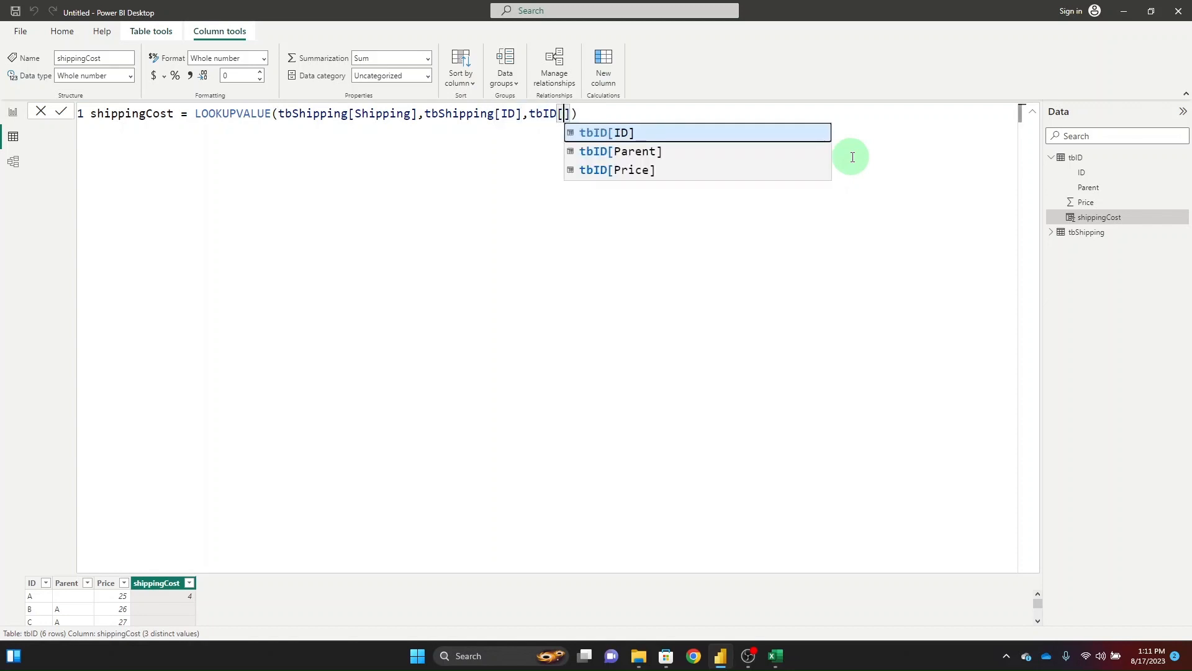
text(pa)
key(Tab)
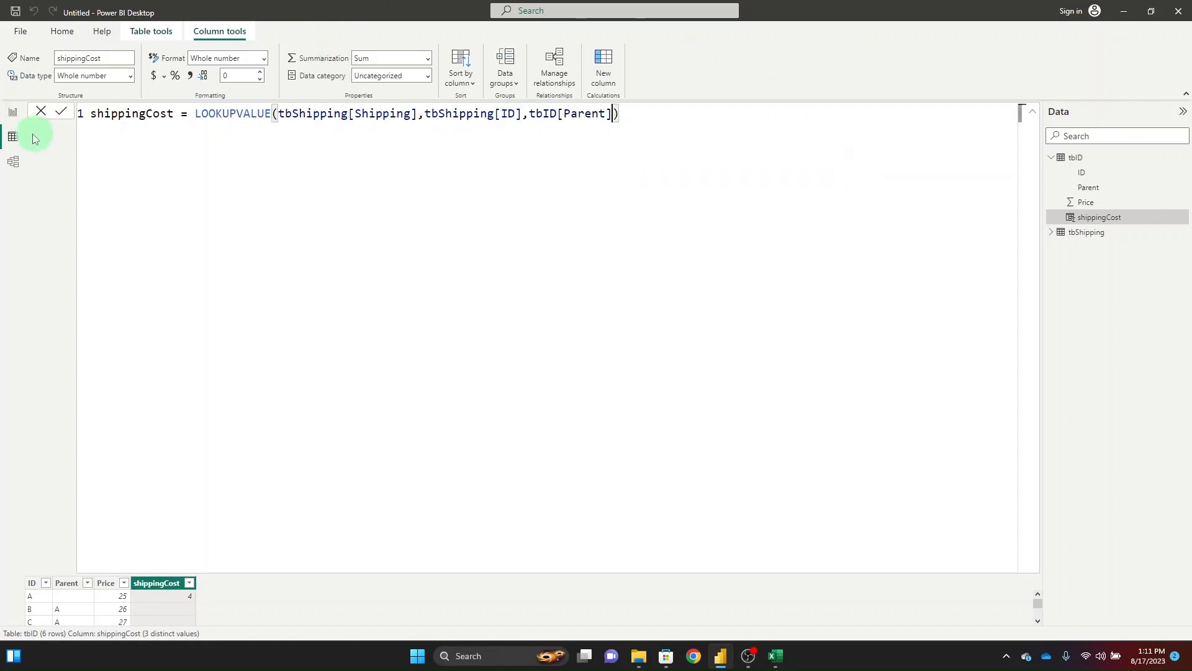
click(60, 111)
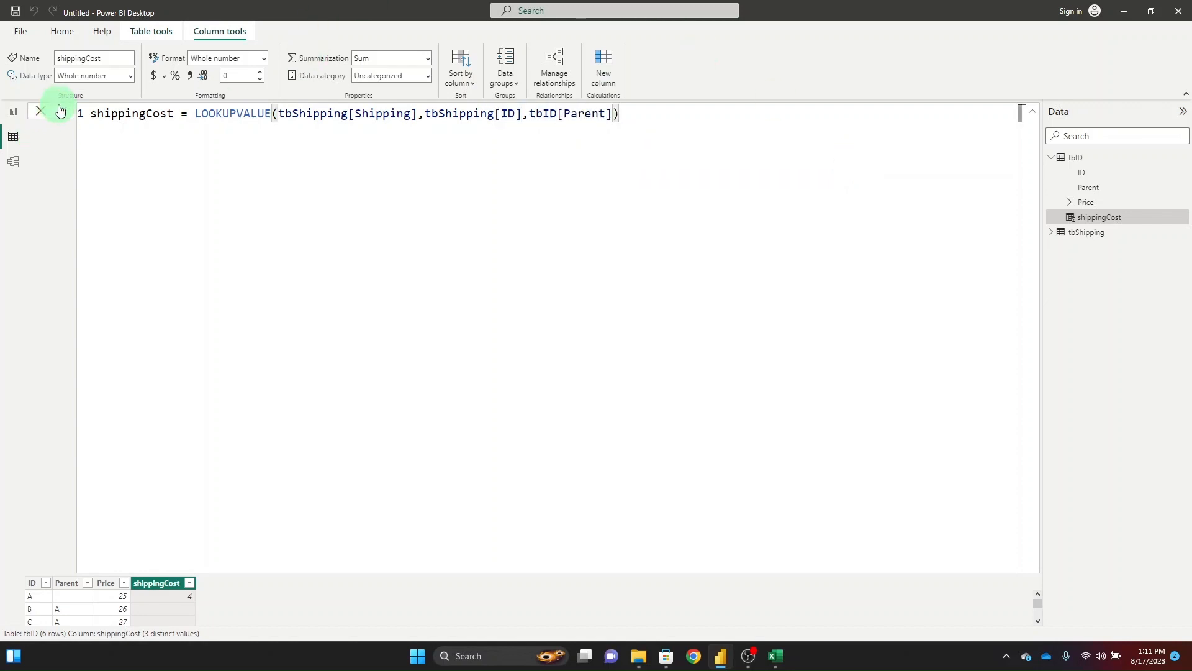
click(1035, 115)
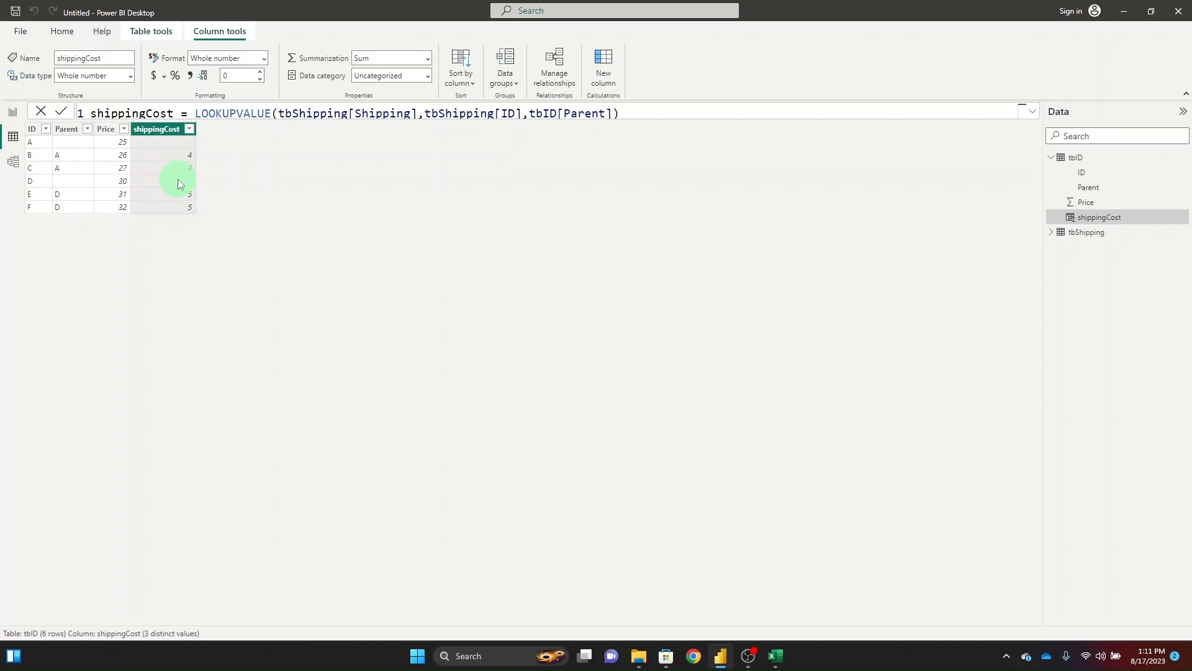
Set the search value in the shippingCost lookup back to tbID[ID].
click(199, 113)
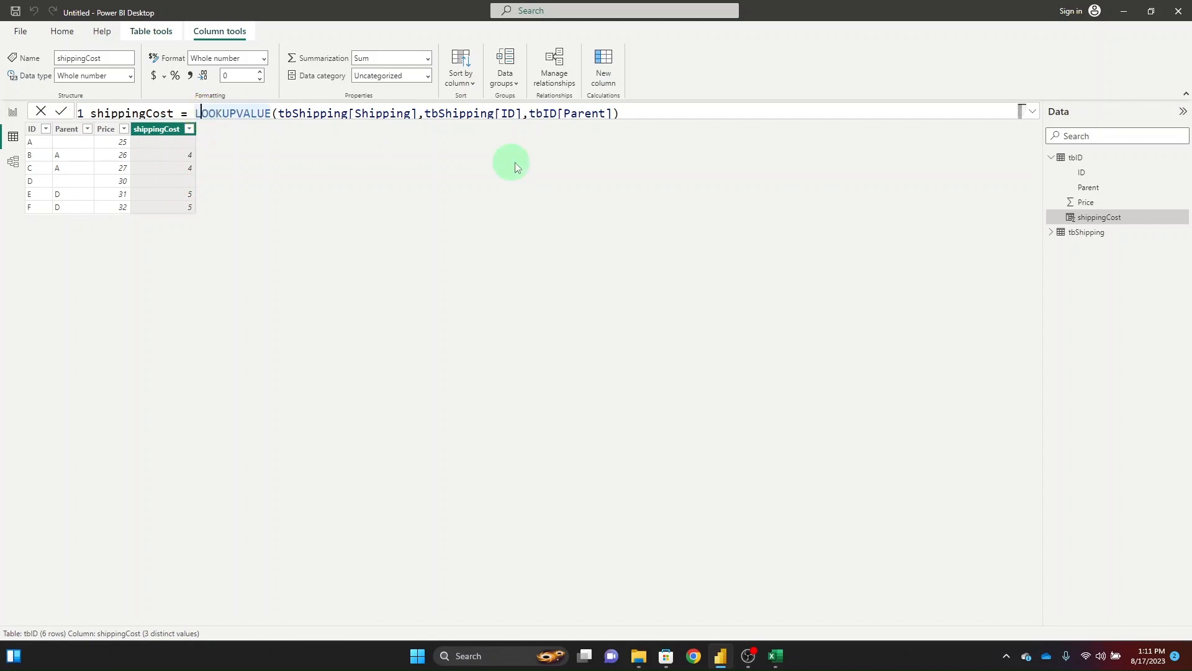
key(ctrl+Right)
key(ctrl+Right)
key(ctrl+Right)
key(ctrl+Right)
key(ctrl+Right)
key(ctrl+Right)
key(Left)
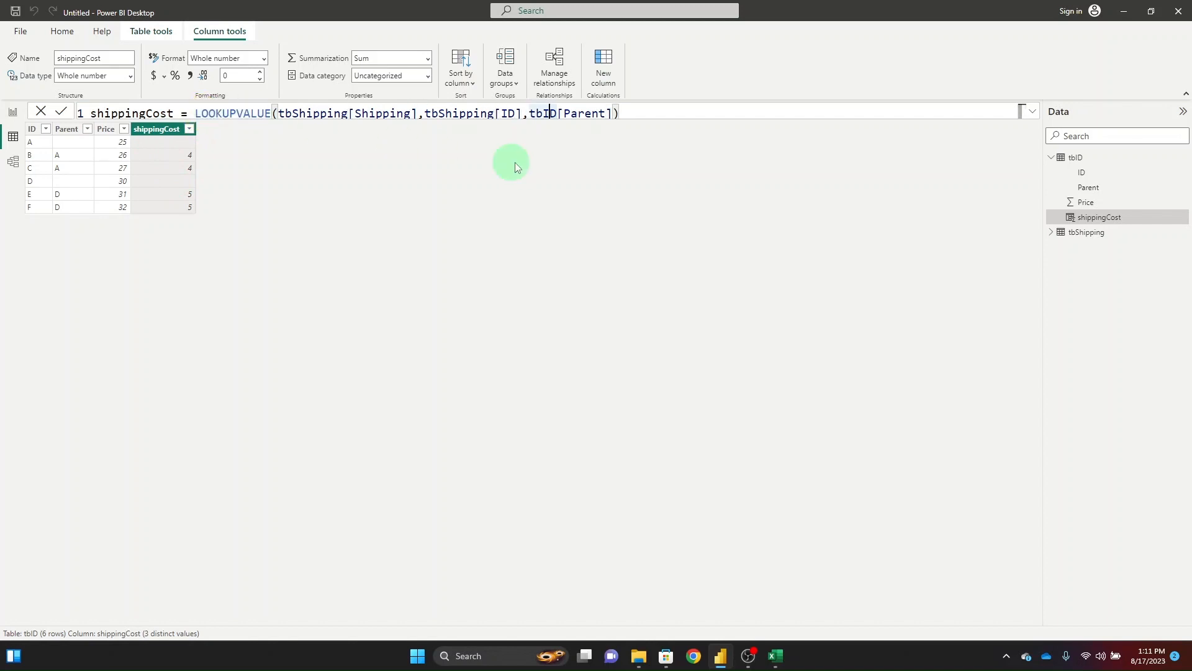
key(Right)
key(Right)
key(ctrl+shift+Right)
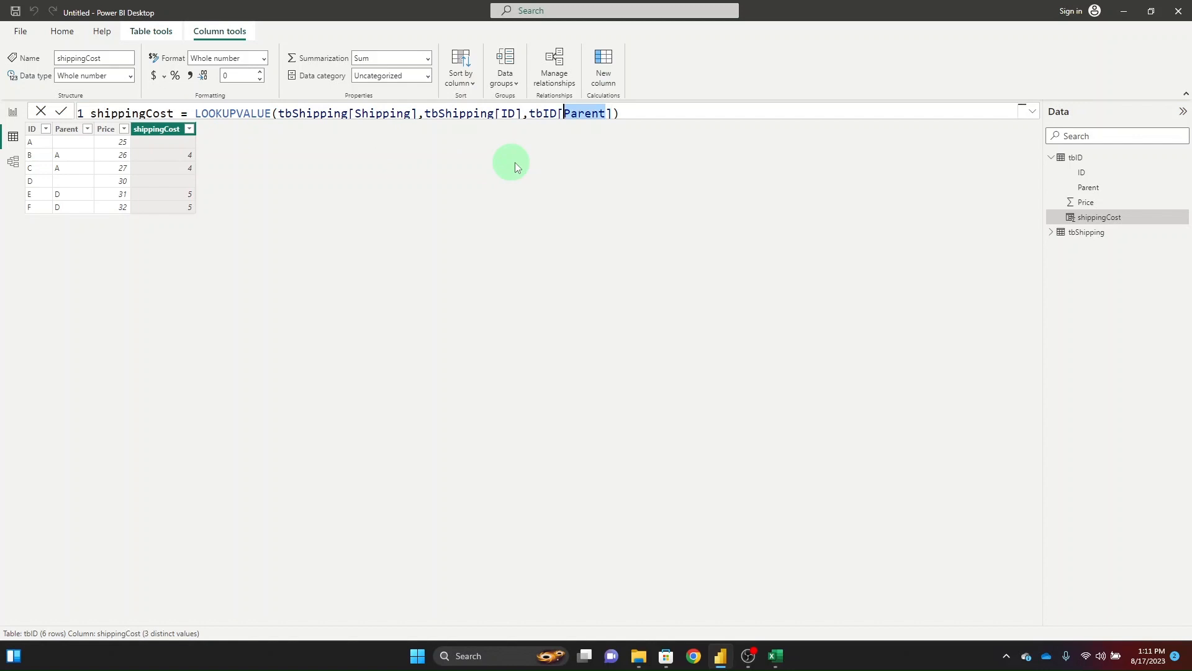
text(ID)
key(Right)
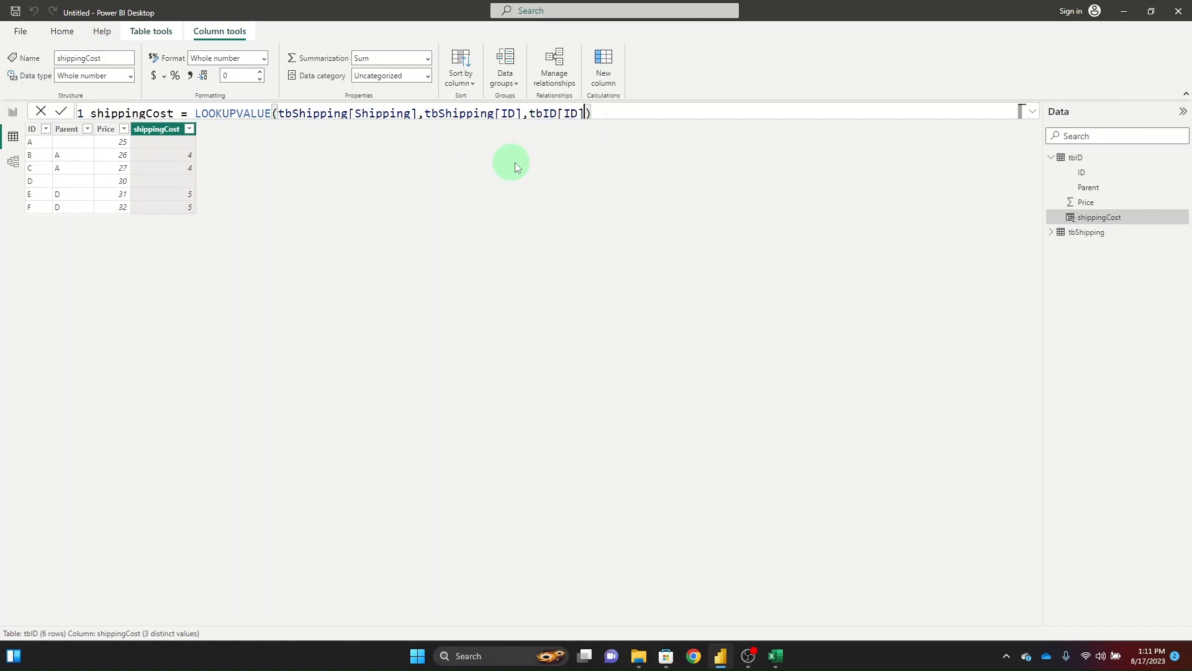
Insert an IF function in front of LOOKUPVALUE in the shippingCost formula so the lookup becomes its logical test.
key(ctrl+Left)
key(ctrl+Left)
key(ctrl+Left)
key(ctrl+Left)
key(ctrl+Left)
key(ctrl+Left)
key(ctrl+Left)
key(ctrl+Left)
key(ctrl+Left)
key(ctrl+Left)
key(ctrl+Left)
key(ctrl+Left)
key(ctrl+Right)
key(ctrl+Right)
key(ctrl+Right)
key(Left)
key(Left)
key(Left)
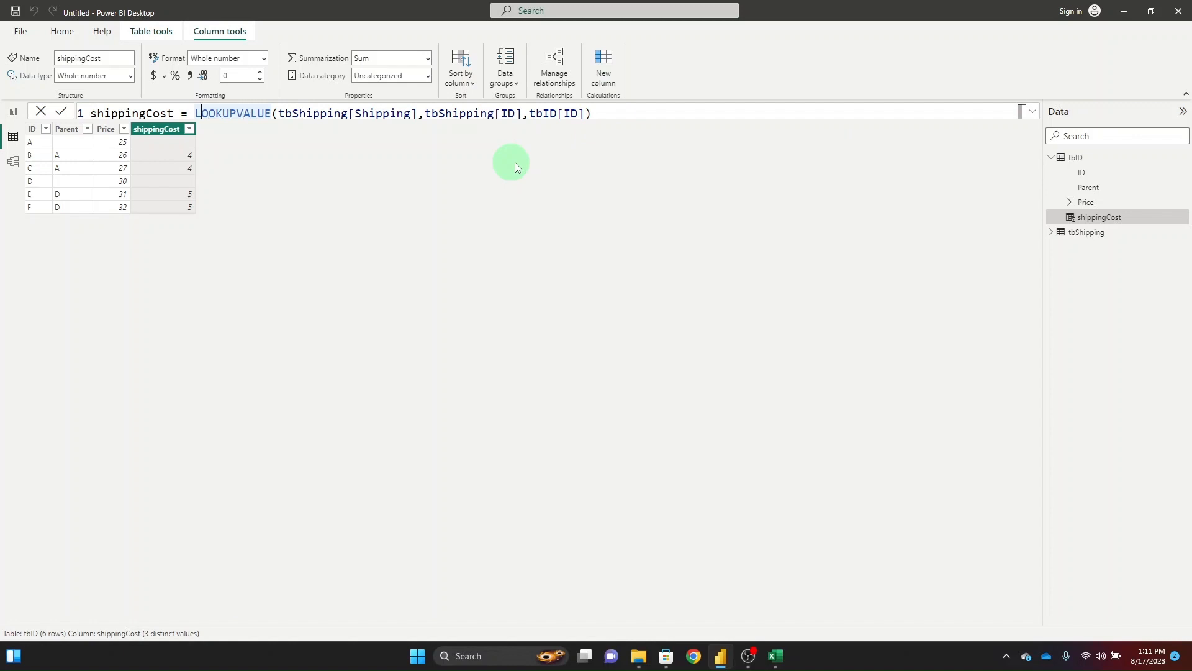
click(1034, 110)
click(1032, 111)
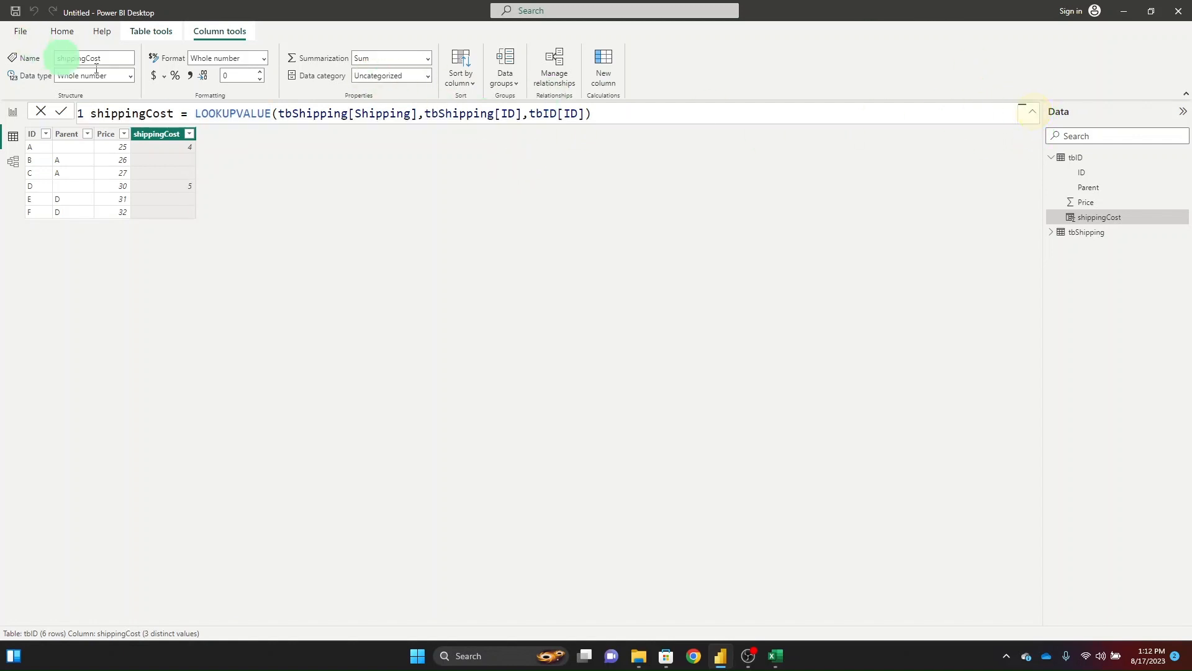
click(195, 113)
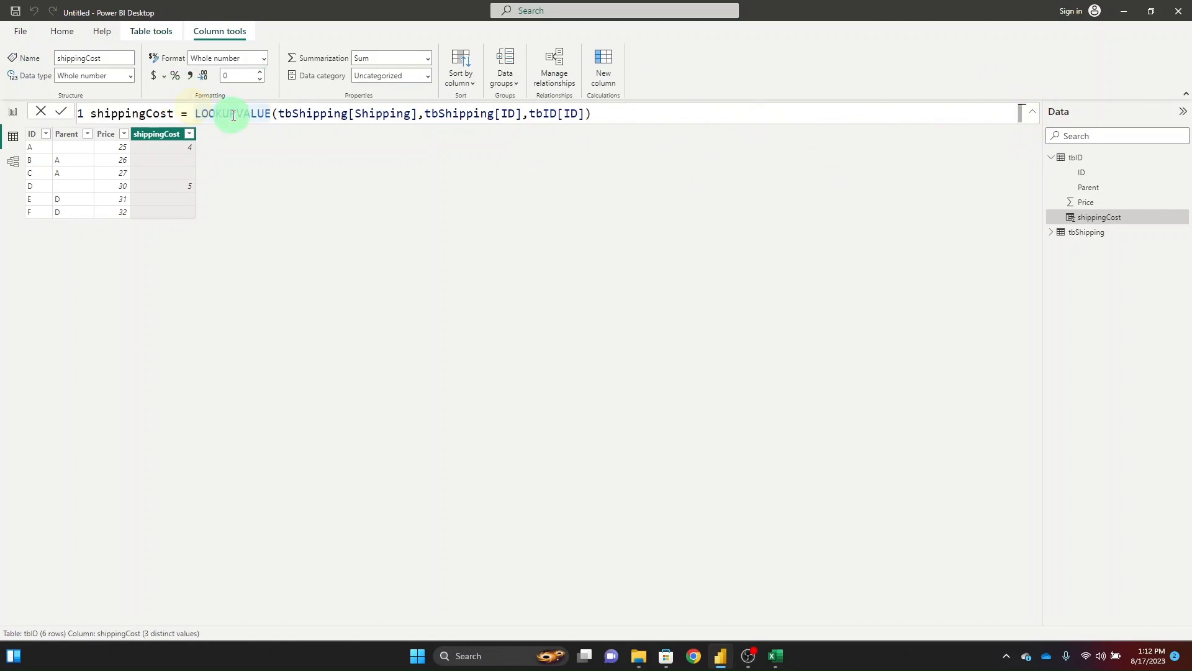
text(if)
key(Tab)
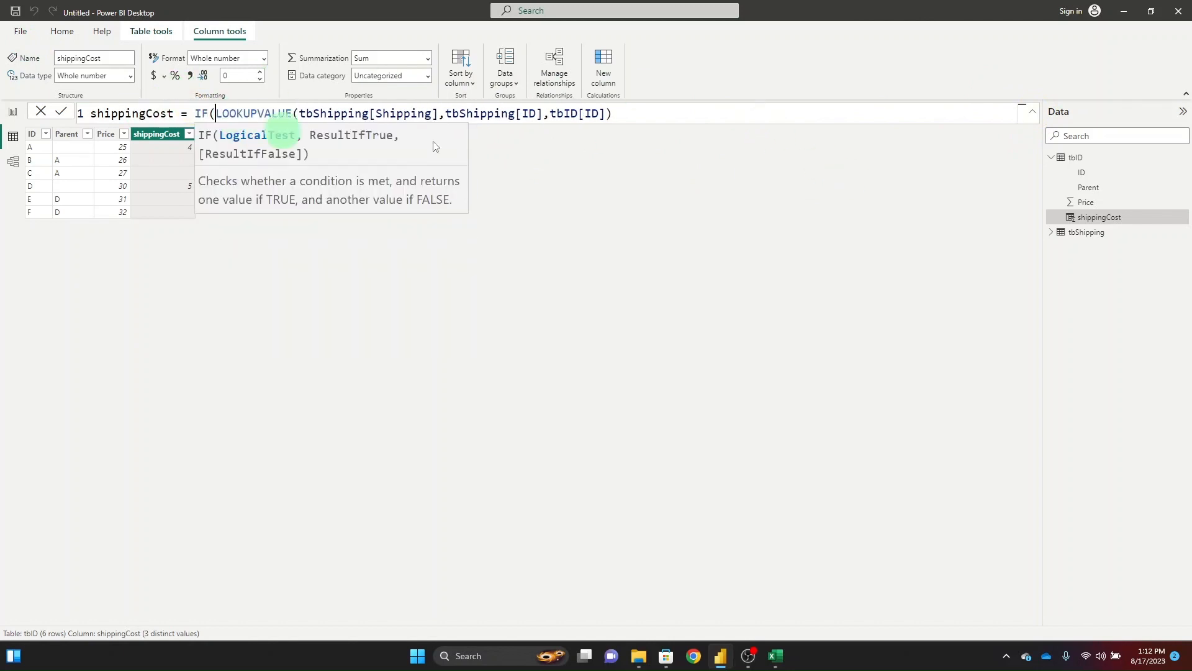
click(1035, 119)
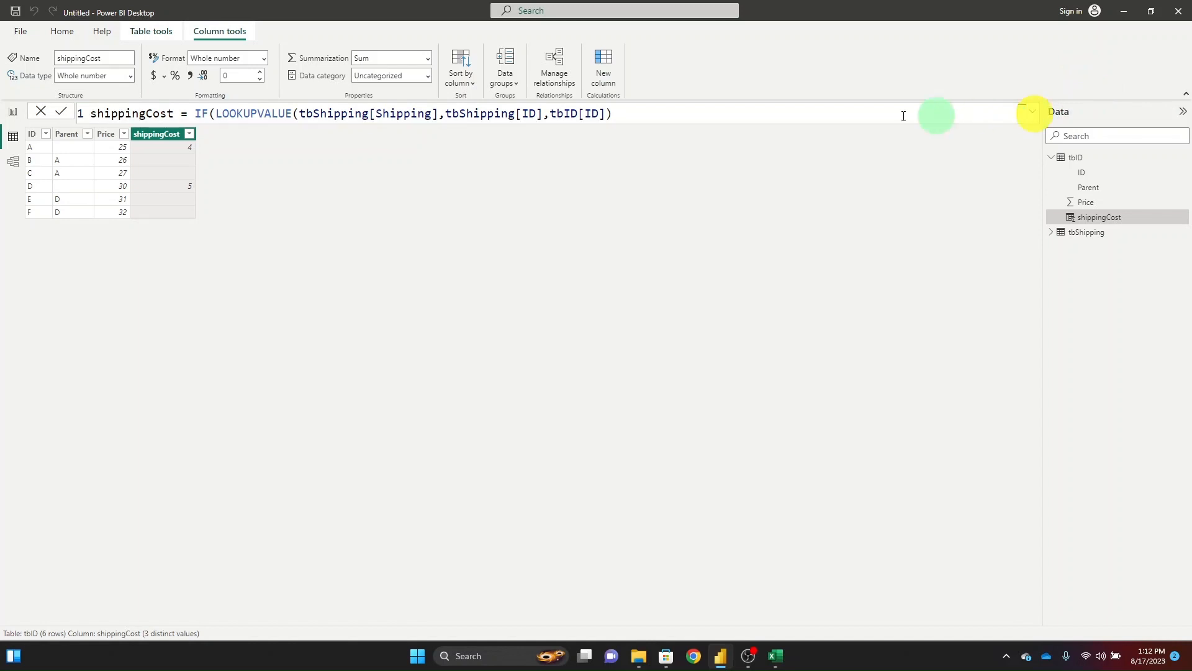
Copy the whole LOOKUPVALUE expression and paste it on a new line as the IF function's true result.
click(775, 107)
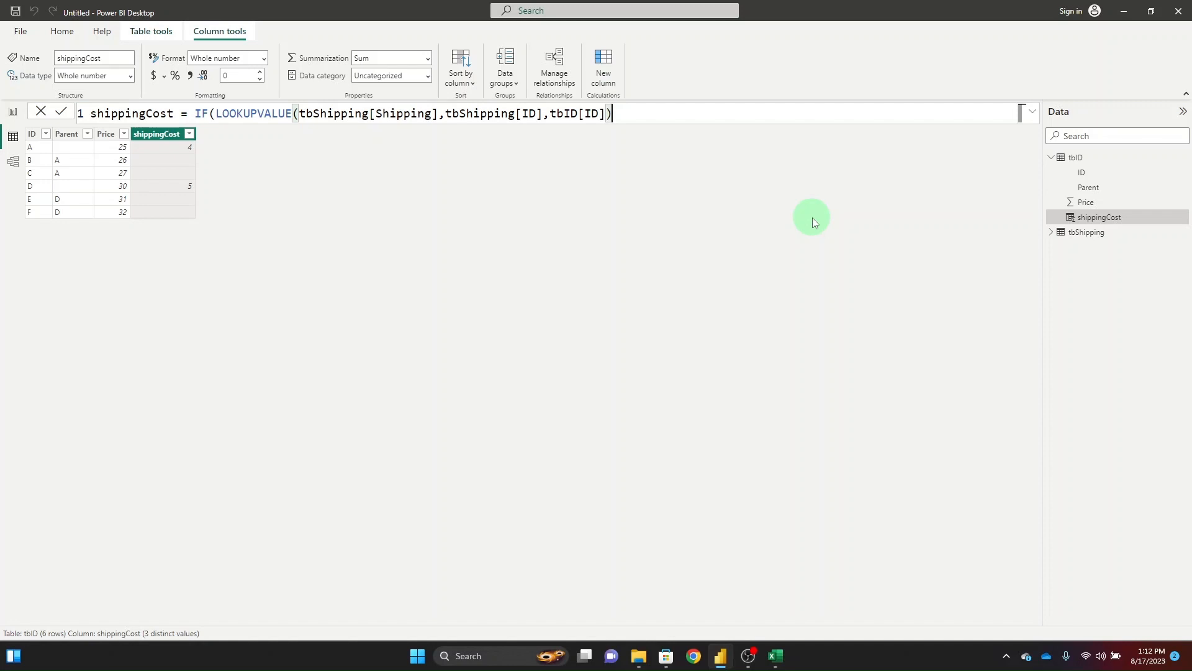
key(ctrl+shift+Left)
key(ctrl+shift+Left)
key(ctrl+shift+Left)
key(ctrl+shift+Left)
key(ctrl+shift+Left)
key(ctrl+shift+Left)
key(ctrl+shift+Right)
key(ctrl+shift+Right)
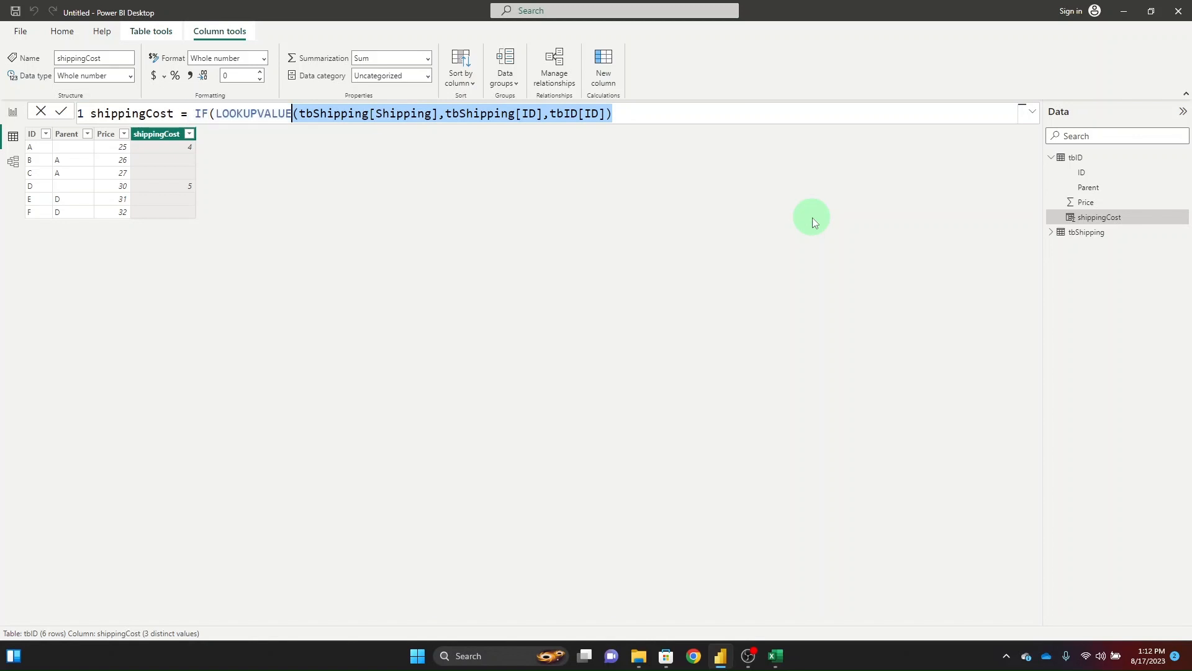
key(ctrl+shift+Left)
key(ctrl+c)
key(End)
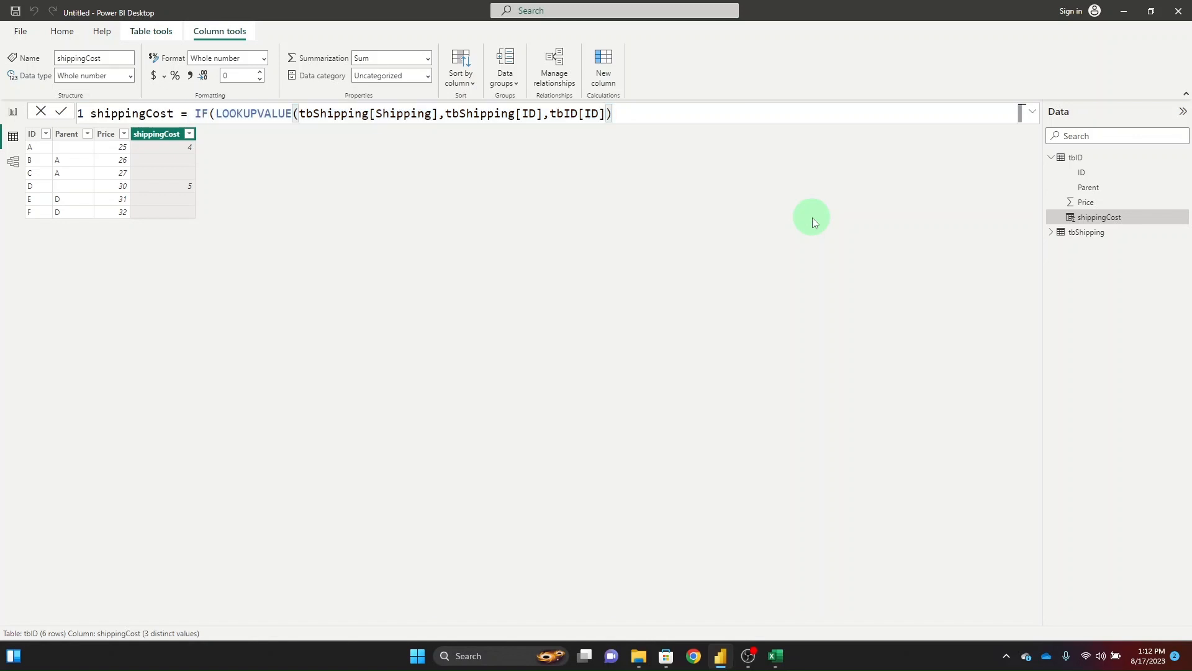
text(,)
key(shift+Return)
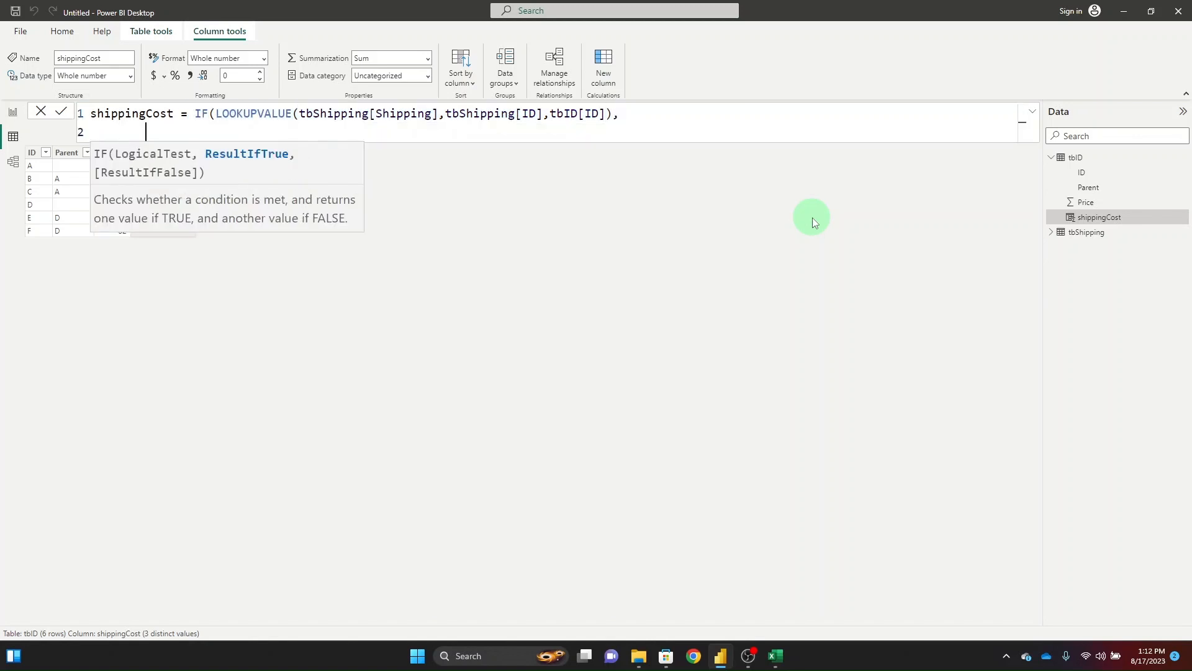
key(ctrl+v)
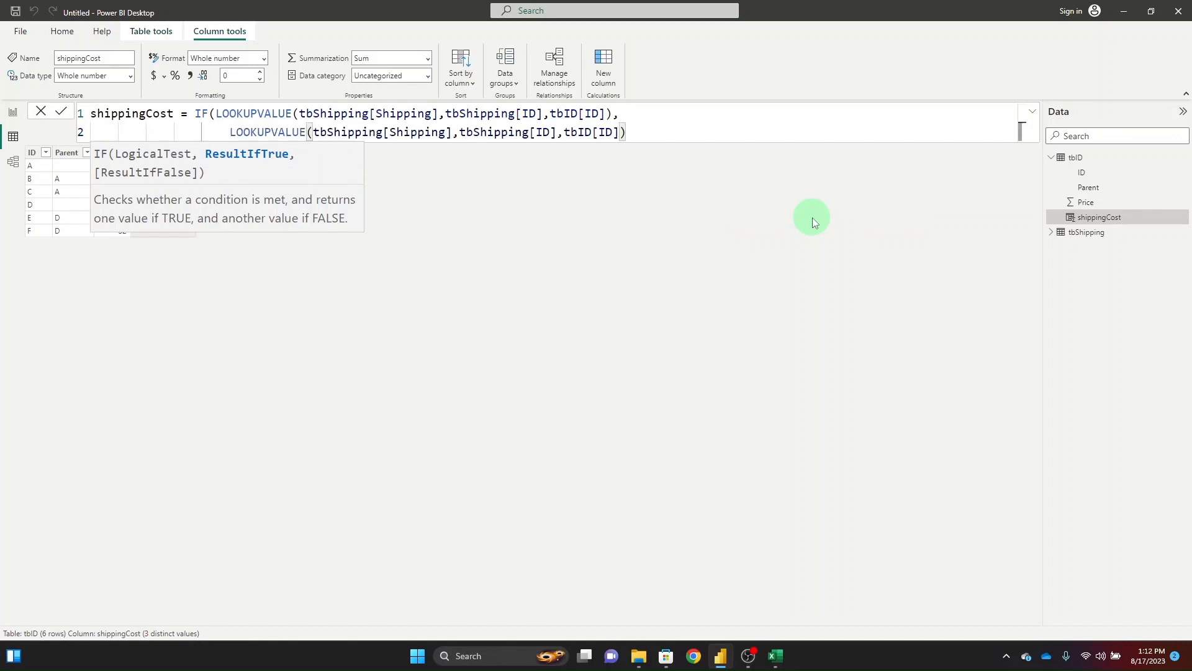
Paste the copied LOOKUPVALUE expression on a third line of the shippingCost formula as the IF function's false result.
text(,)
key(shift+Return)
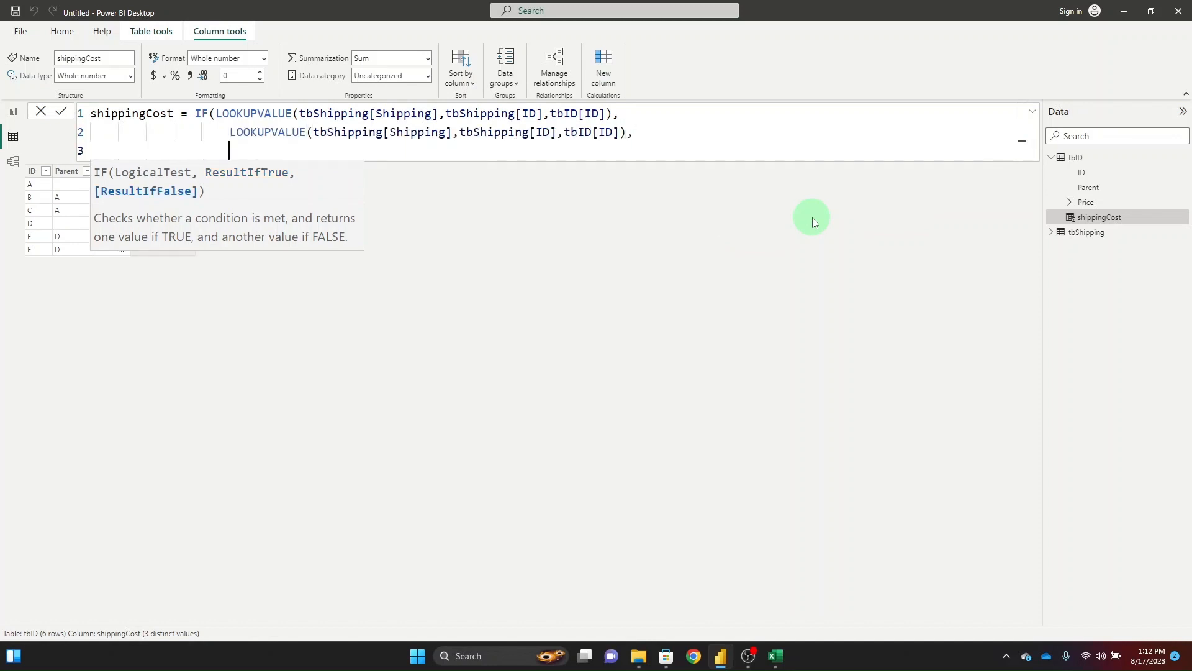
key(ctrl+v)
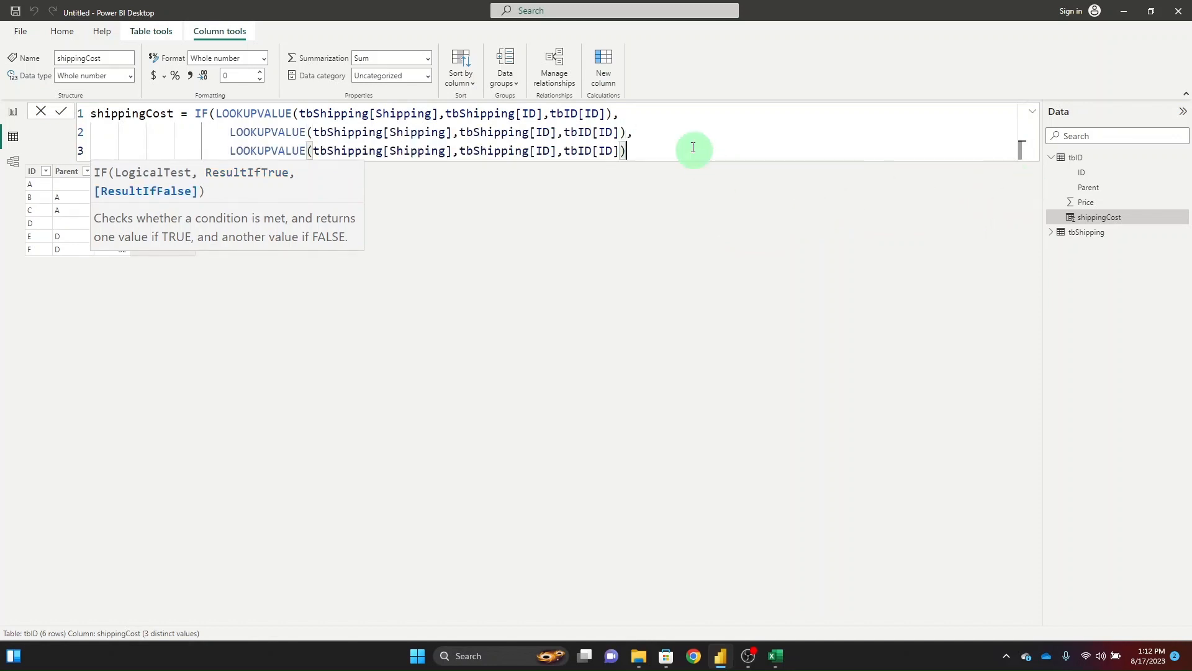
key(Return)
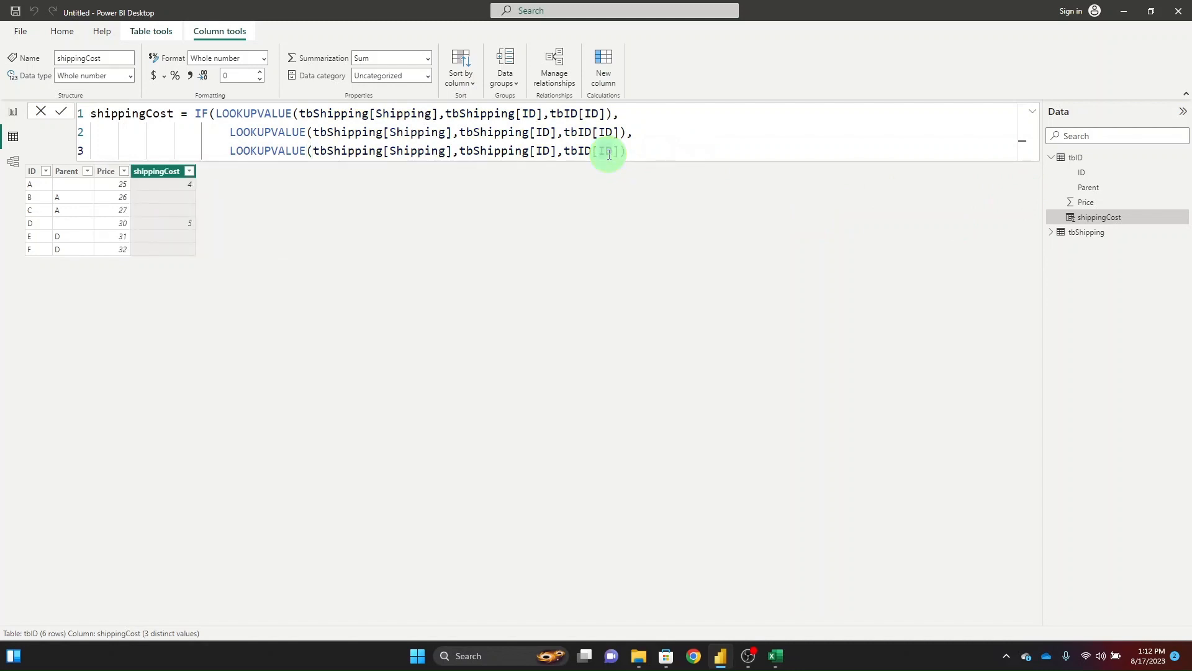
Change the search value in the false-result lookup to tbID[Parent] and apply the shippingCost formula.
text([P)
key(Tab)
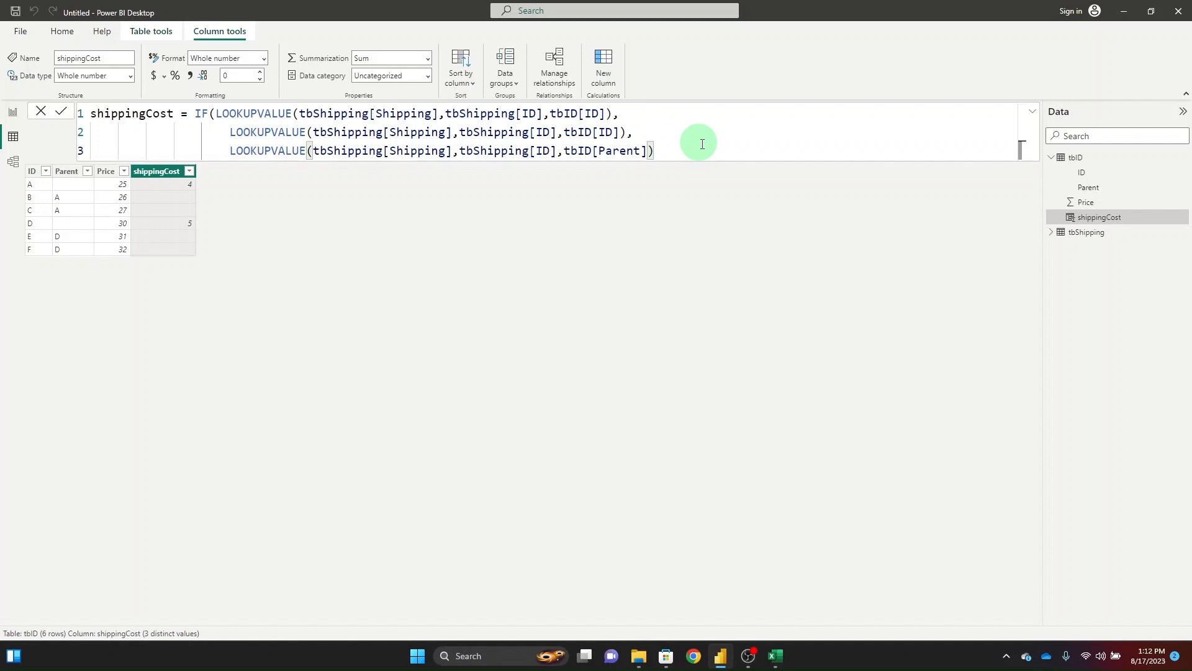
drag(613, 113, 218, 118)
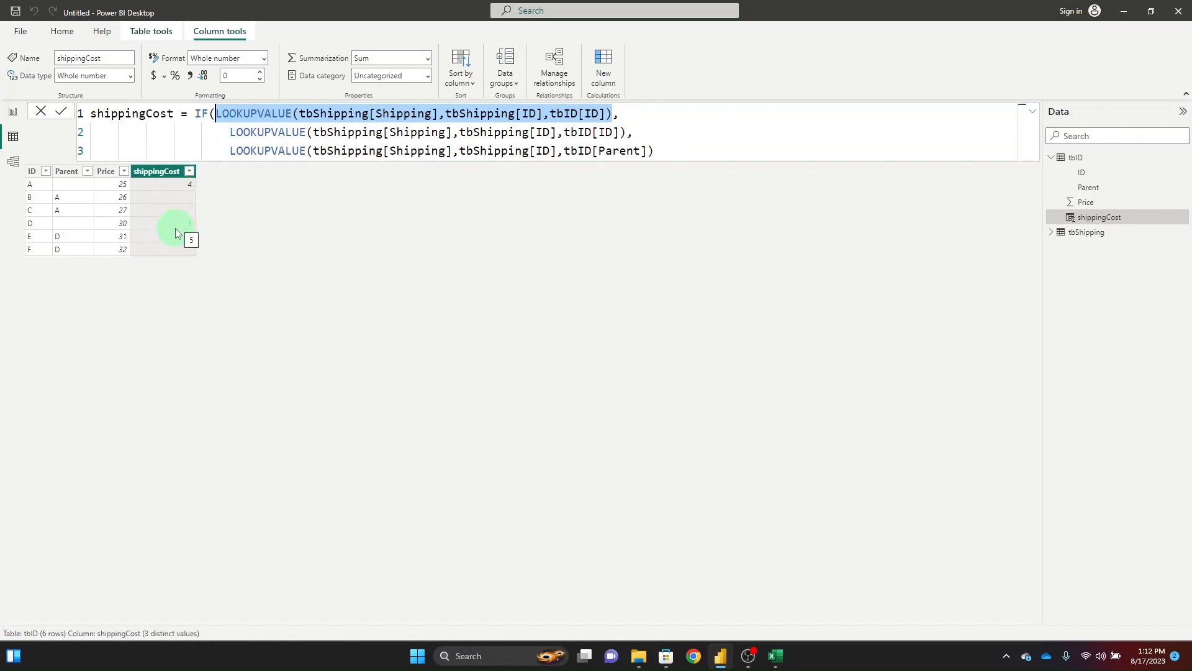
drag(231, 132, 627, 139)
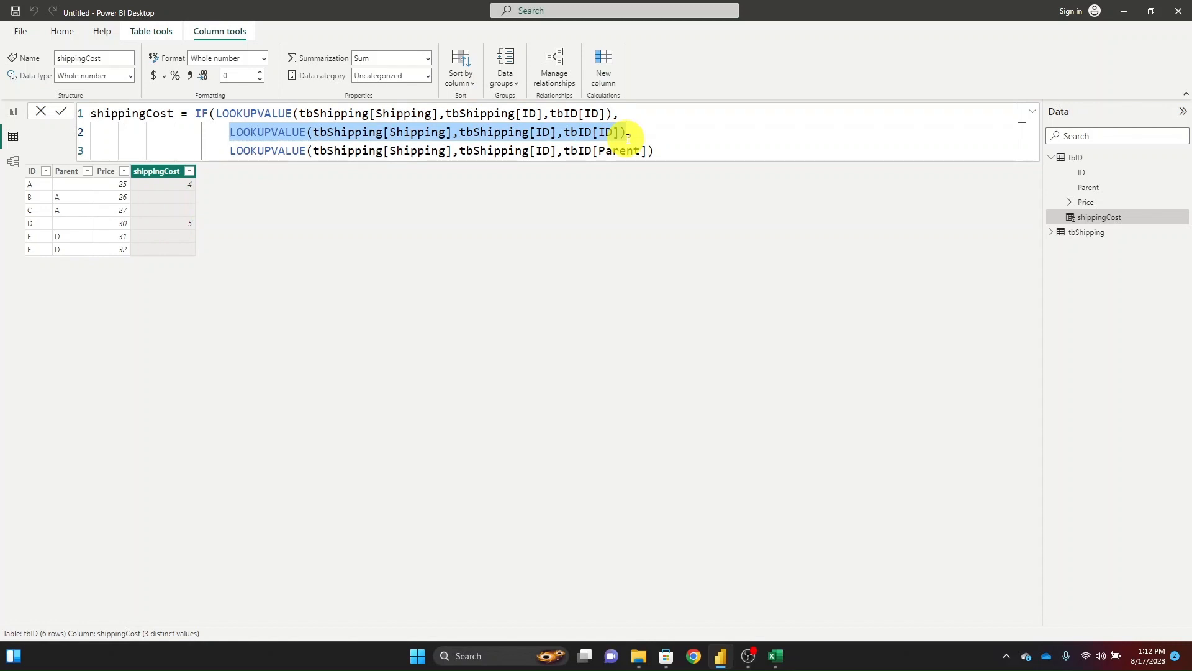
click(661, 125)
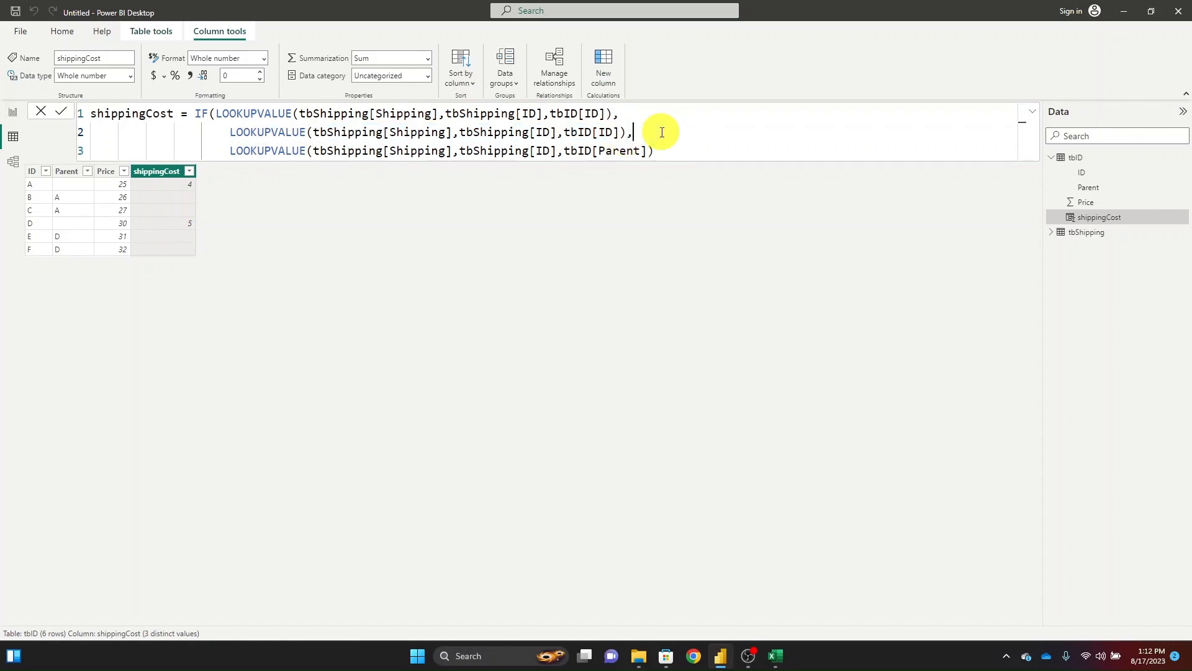
drag(272, 150, 684, 166)
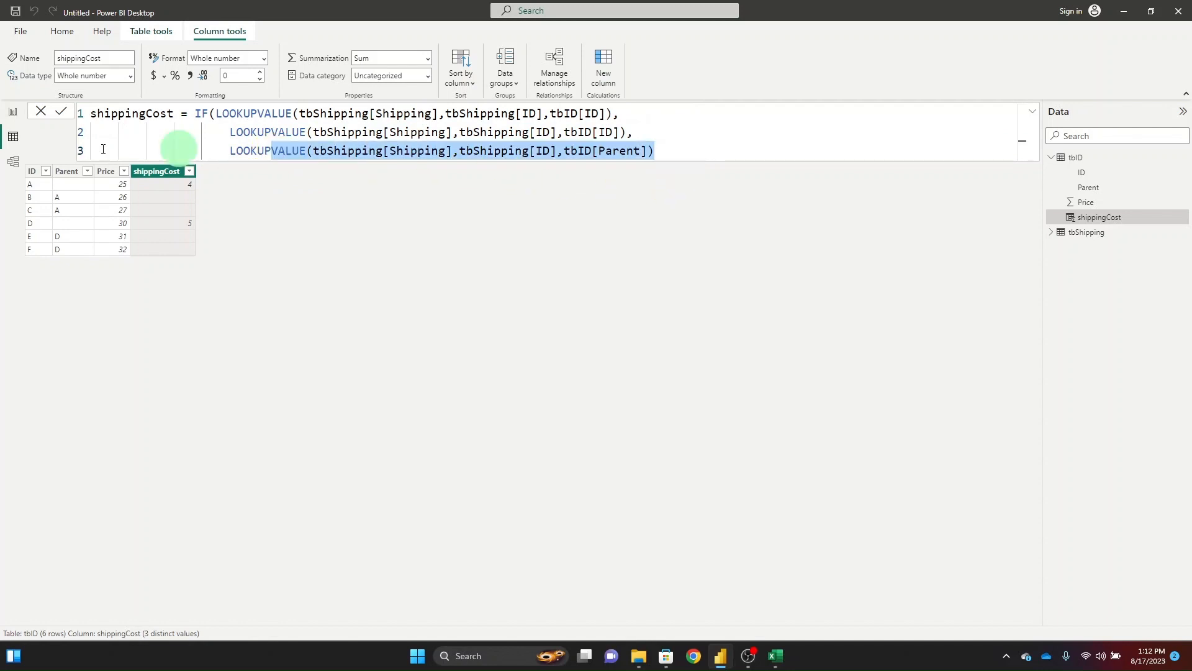
click(57, 110)
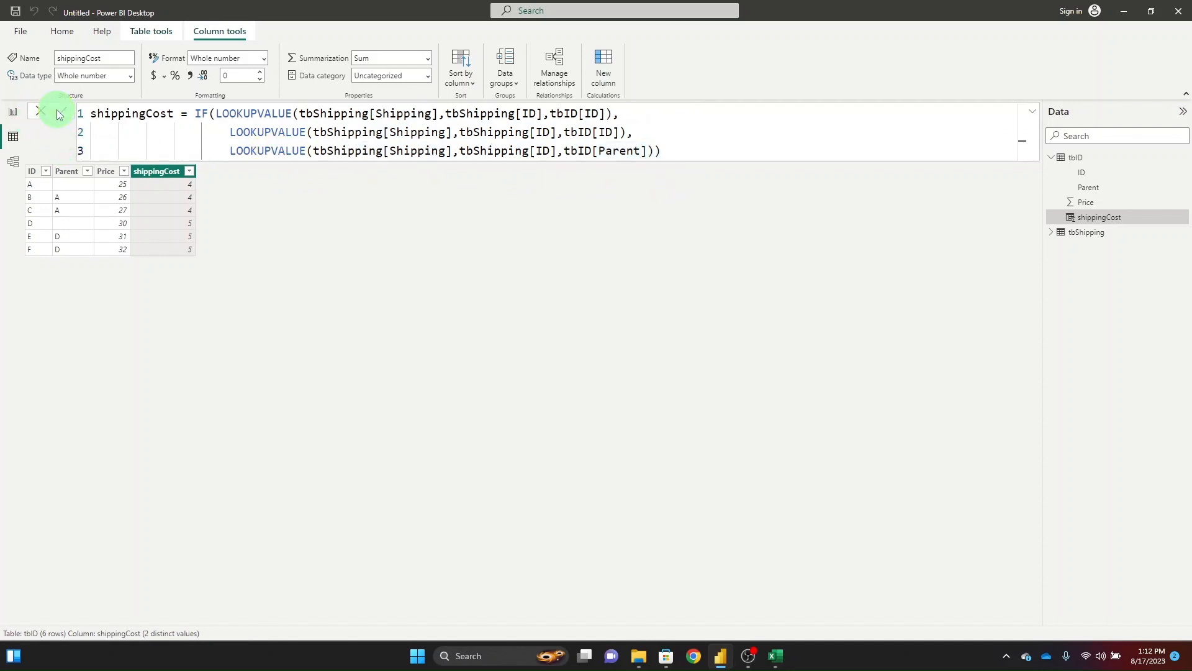
Add the shippingCost field from tbID to the existing table visual on the report page.
click(12, 111)
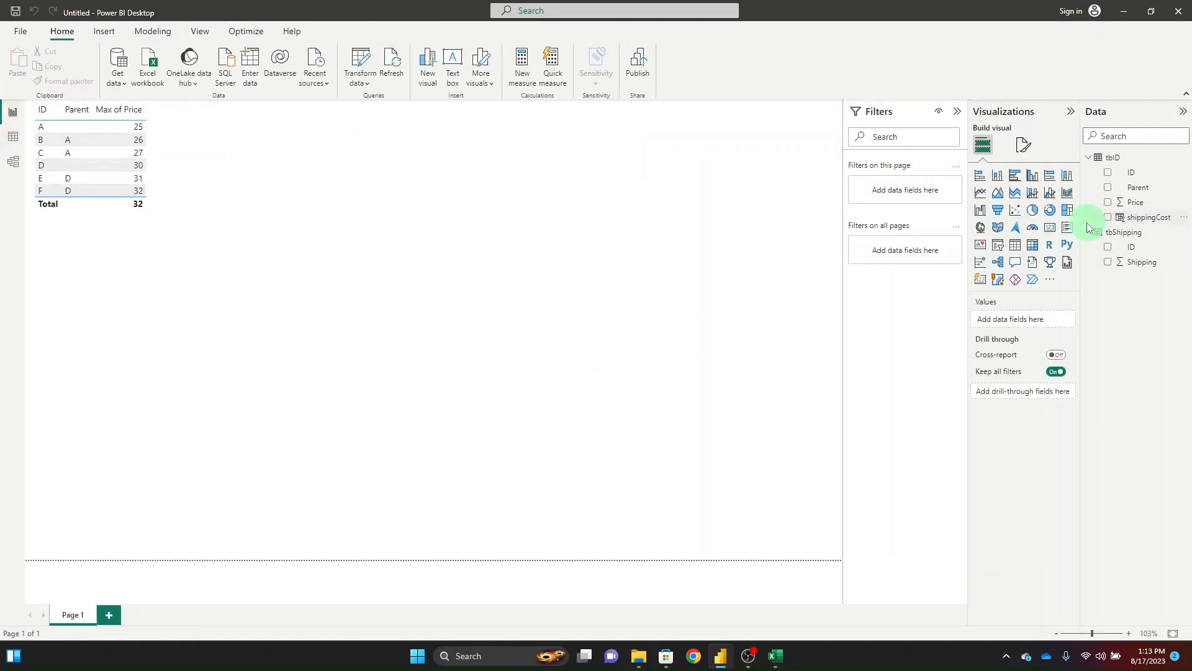
click(1107, 218)
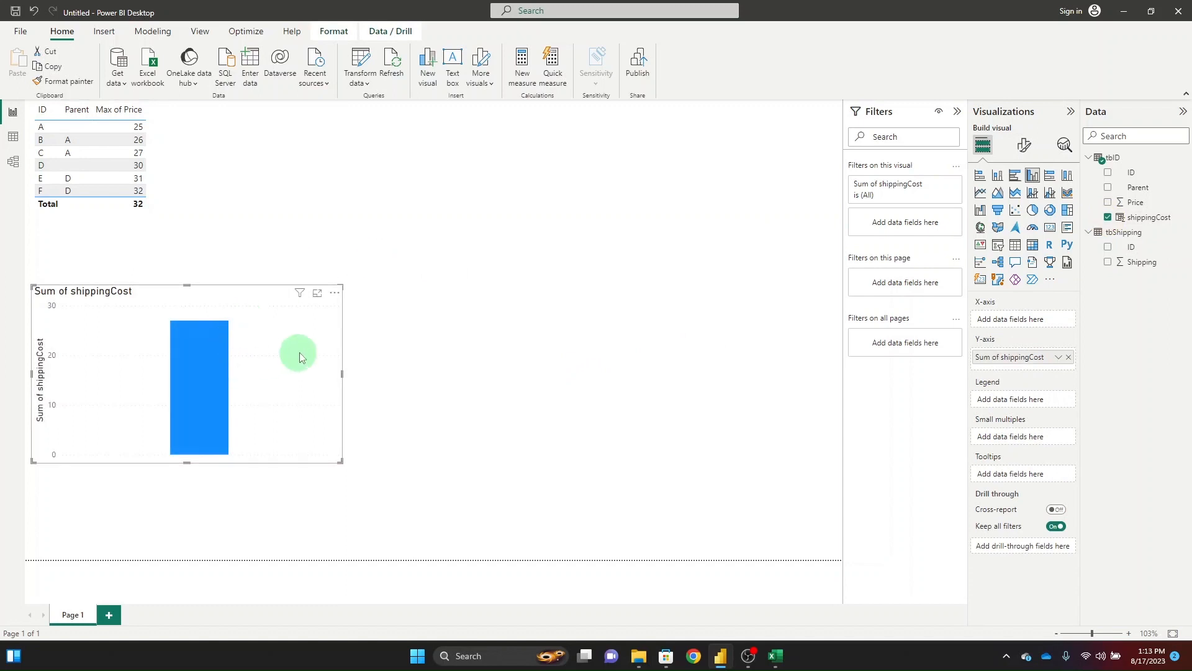
key(Delete)
click(196, 129)
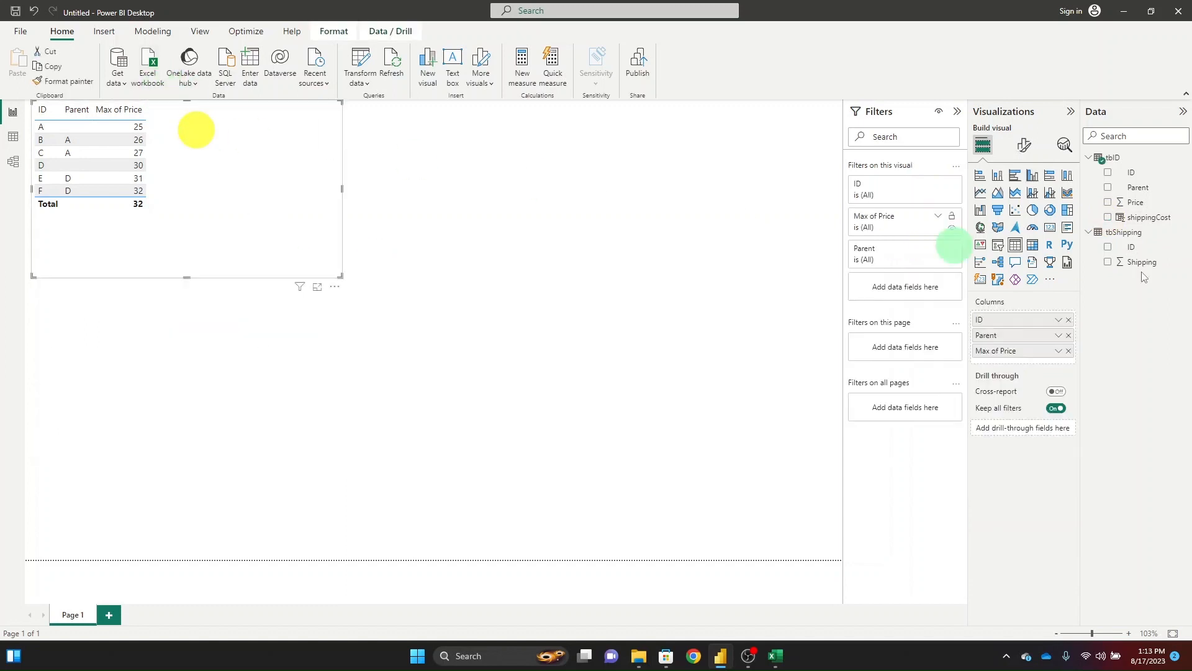
click(1108, 217)
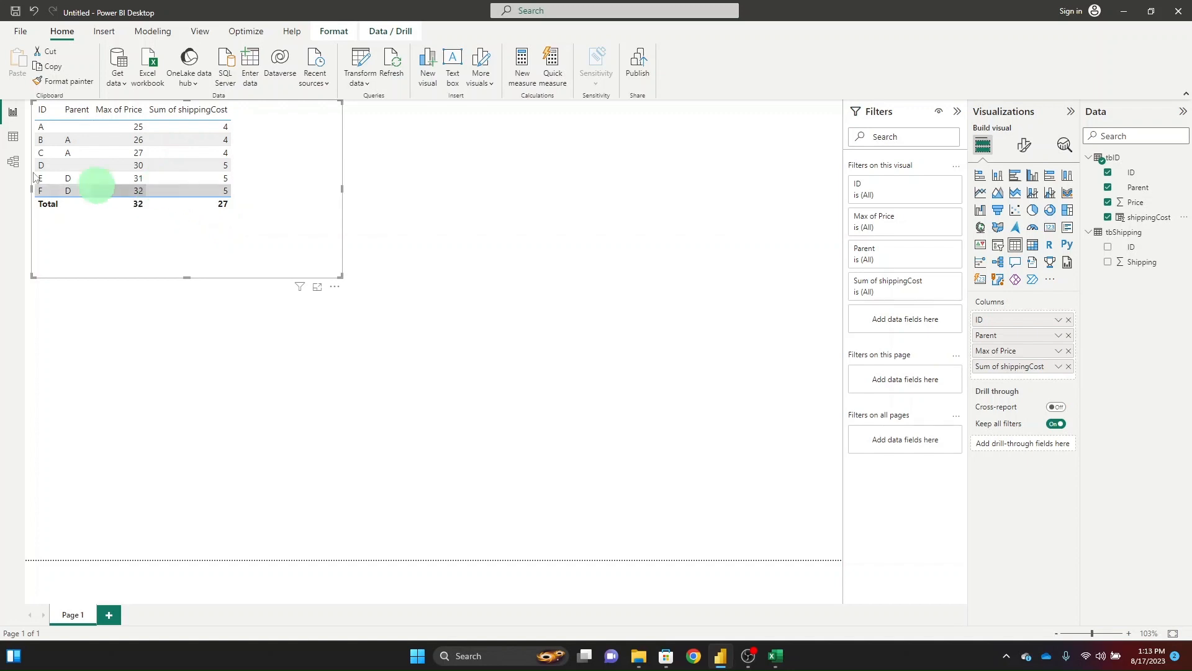
Delete the shippingCost column from tbID and remove its leftover field from the report table visual.
click(13, 136)
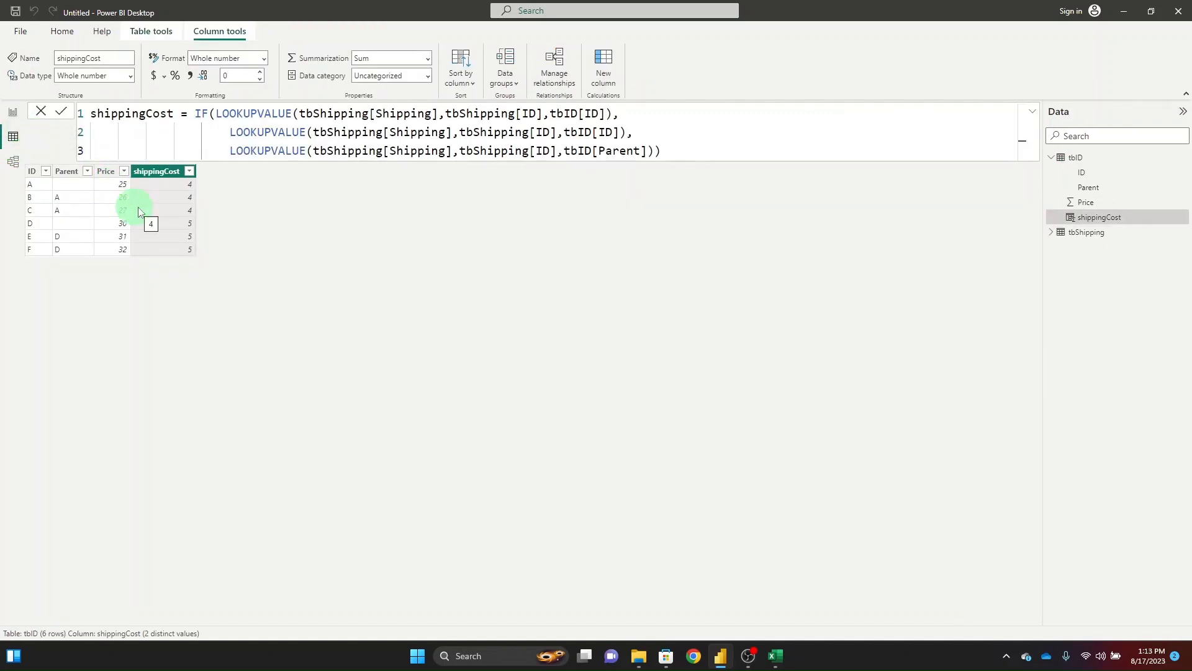
right_click(147, 171)
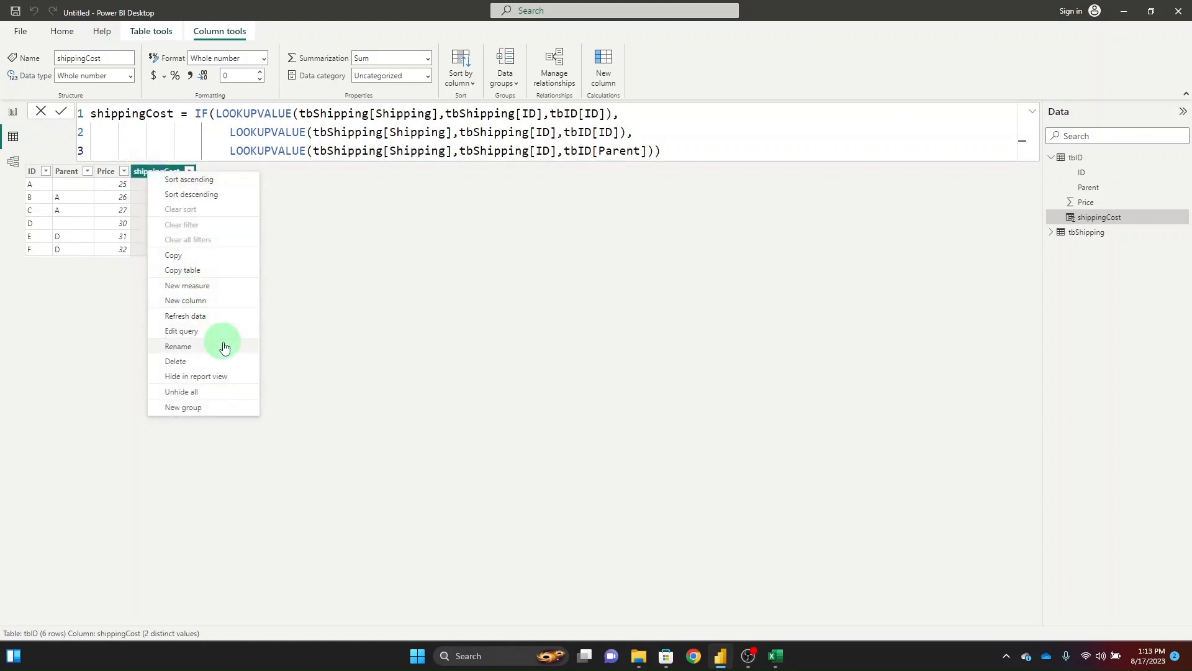
click(530, 282)
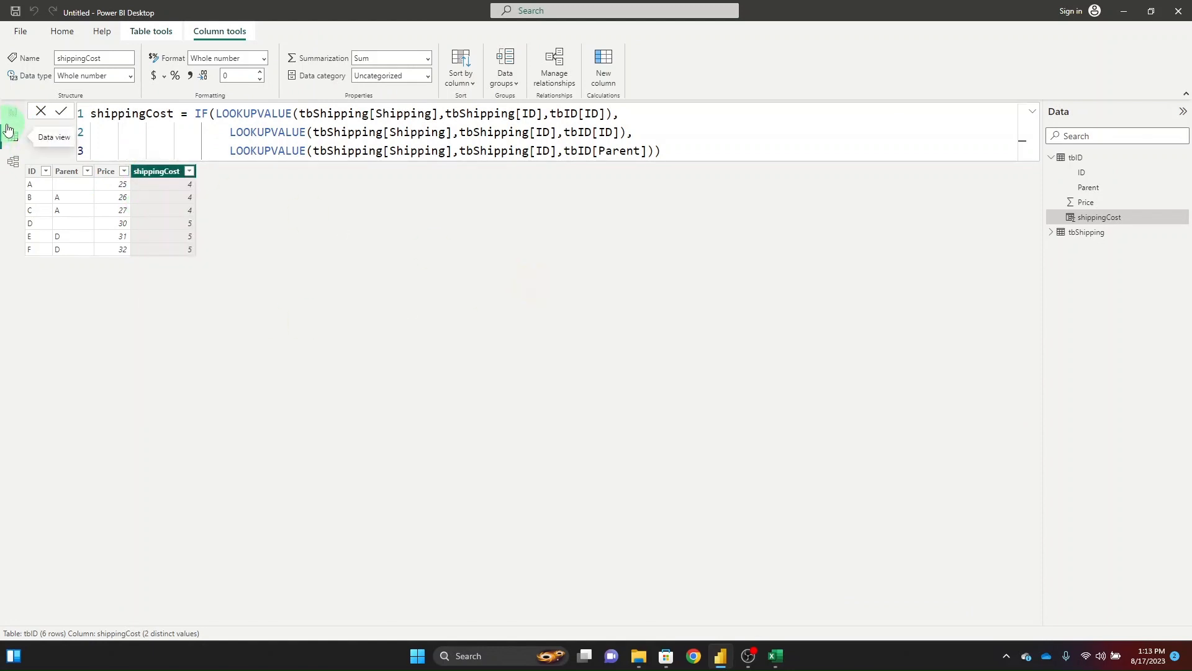
right_click(162, 172)
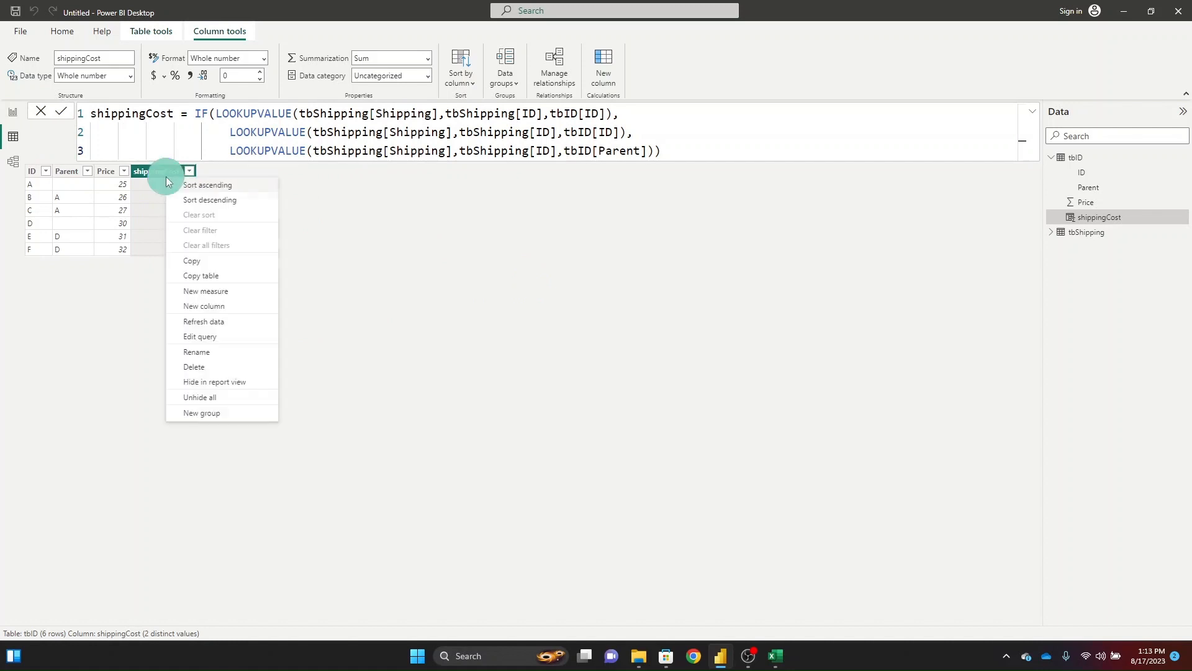
click(223, 368)
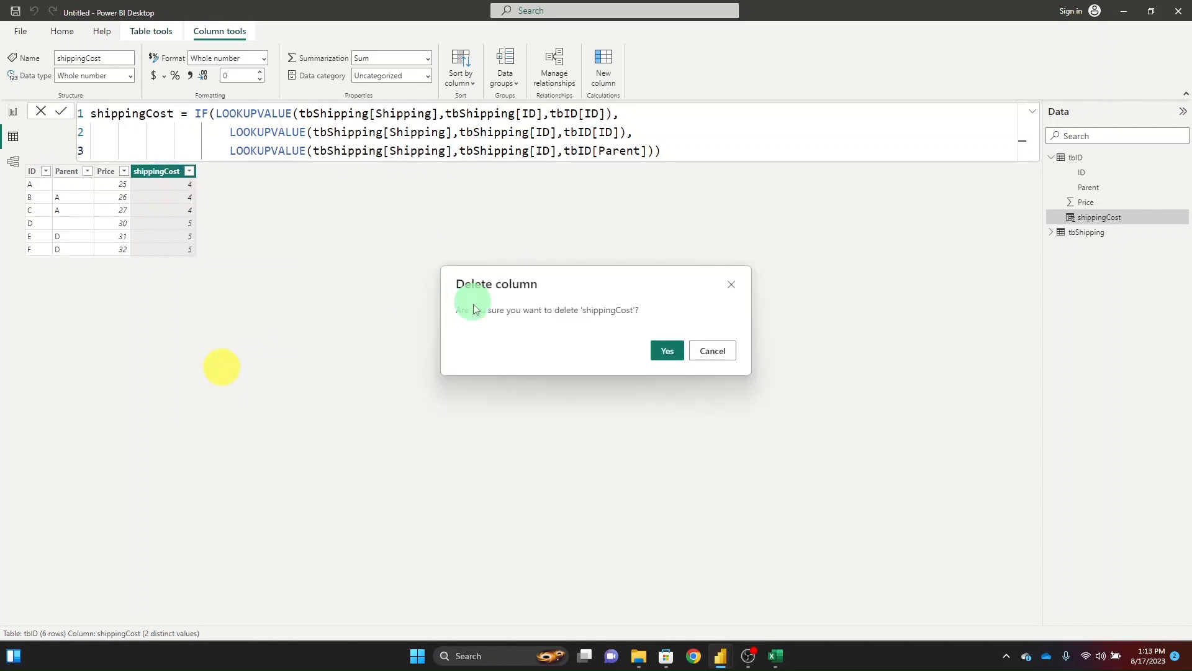
click(666, 349)
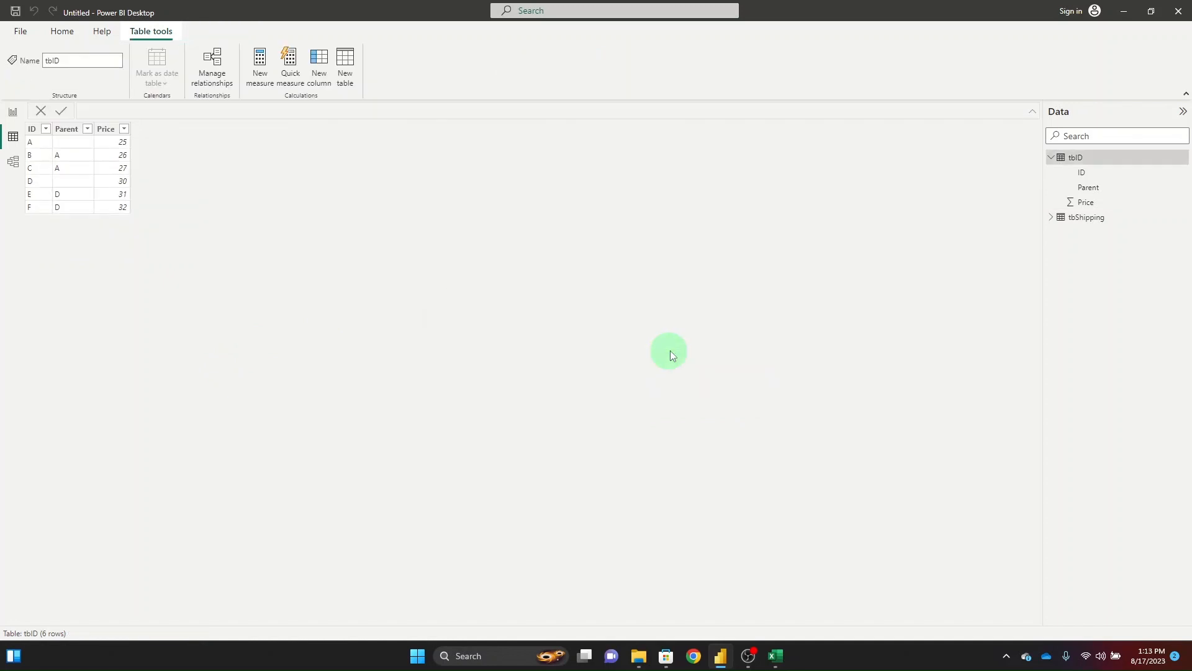
click(15, 120)
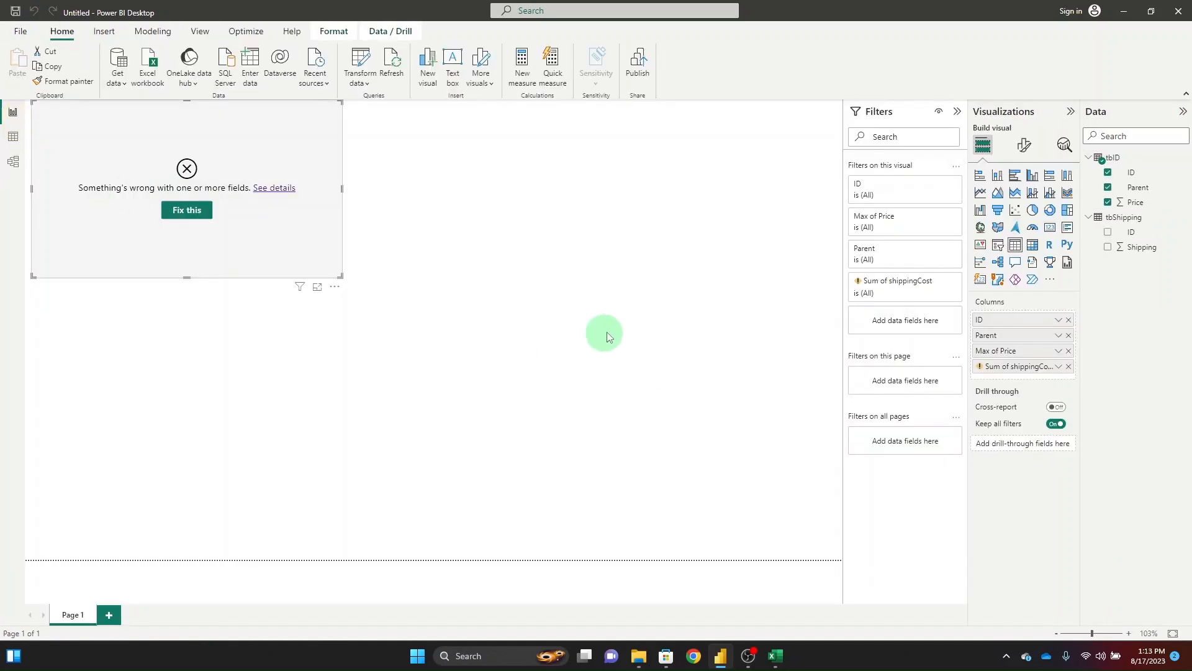
click(1069, 366)
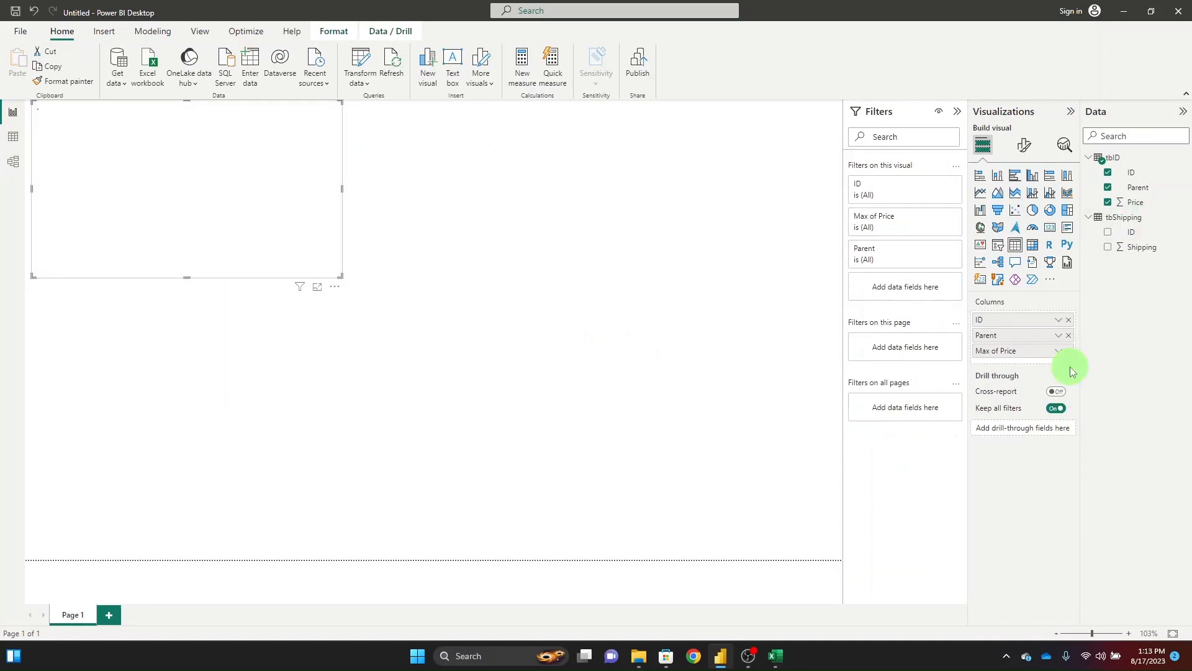
Open the tbID query in Power Query Editor and start a custom column named tempID.
right_click(1116, 155)
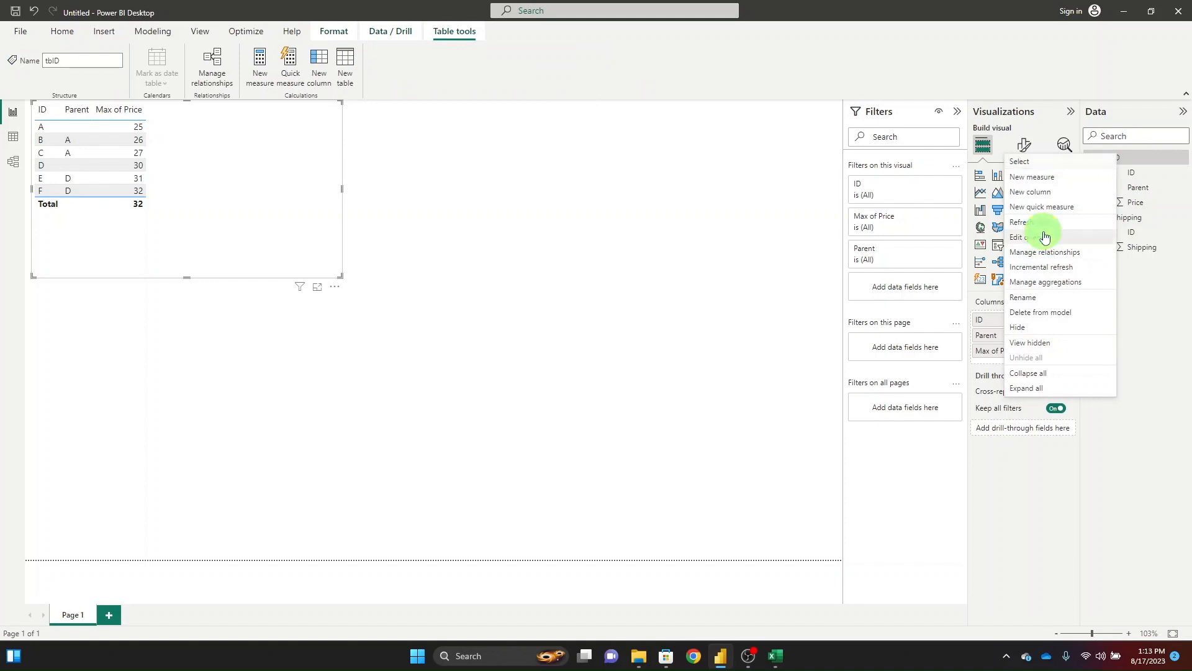
click(1031, 237)
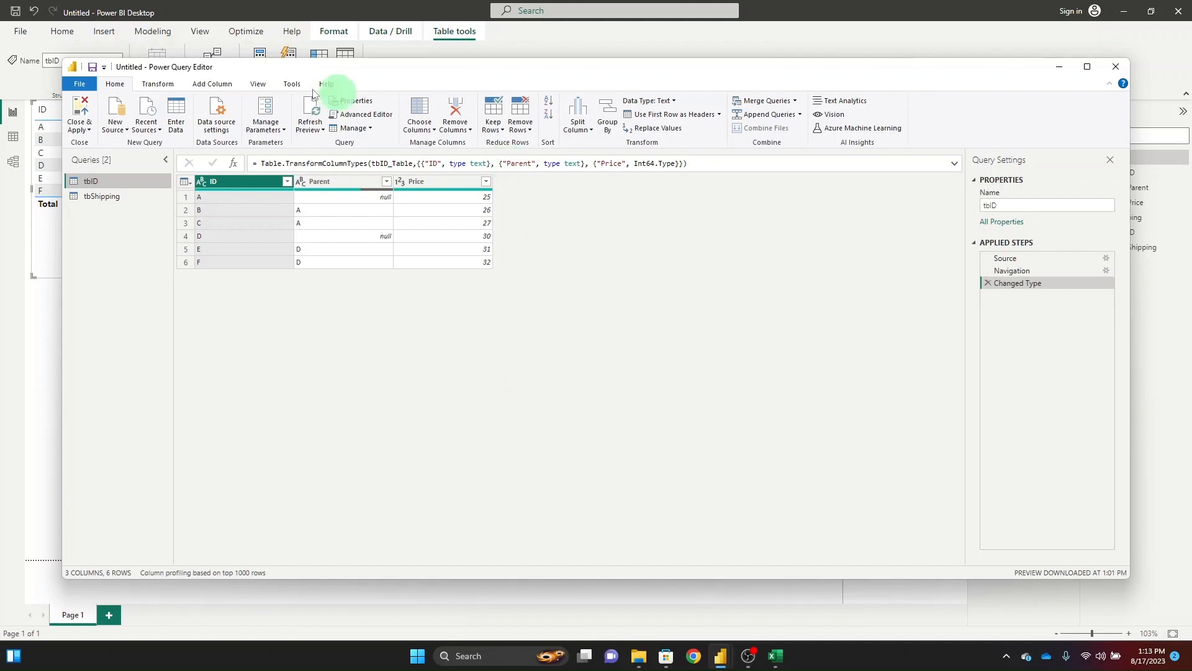
click(215, 84)
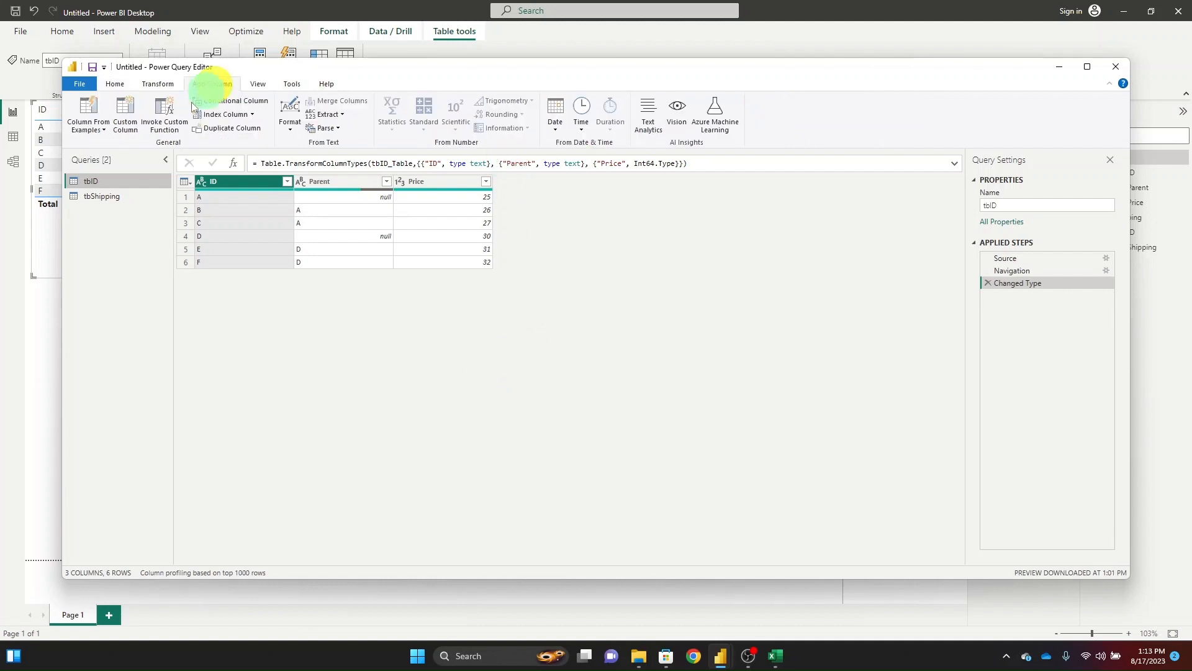
click(123, 128)
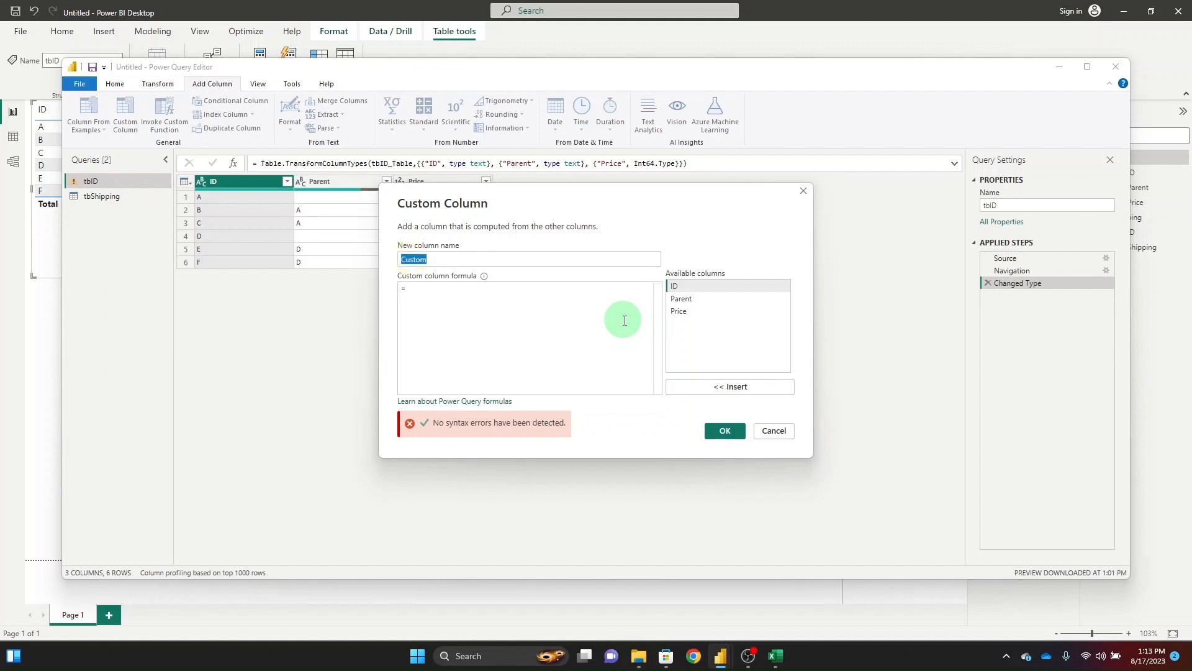
text(temp)
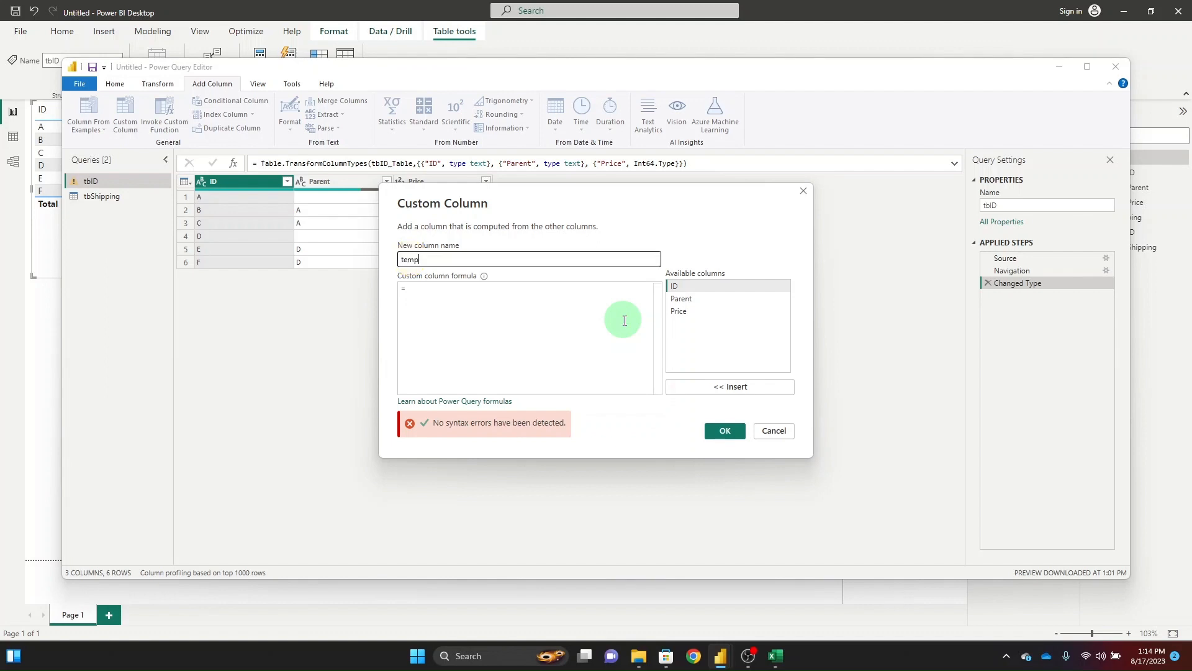
text(TD)
click(623, 320)
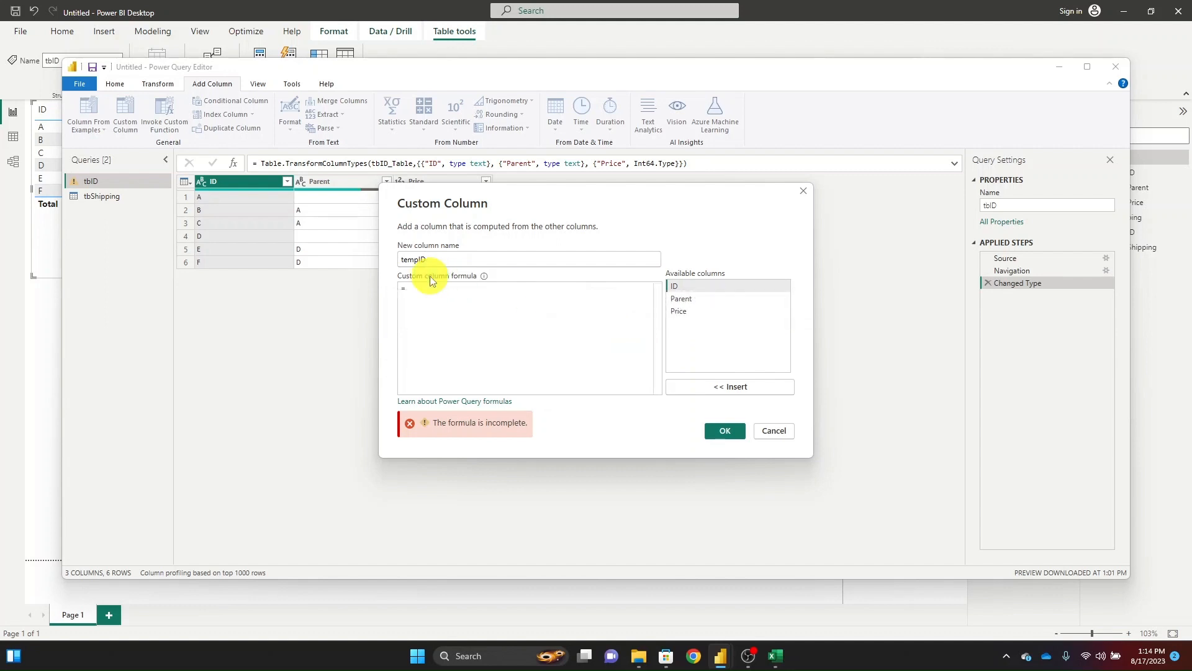
Begin the tempID column formula with the condition "if [Parent] = null then".
drag(545, 207, 755, 218)
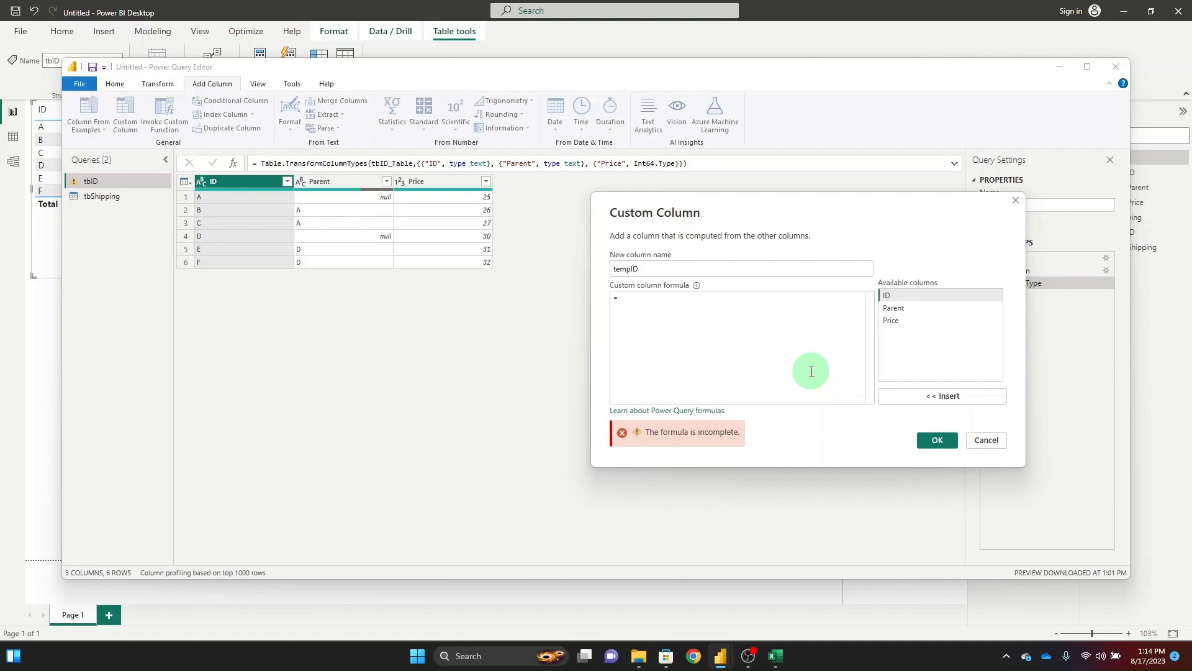
click(727, 323)
text(if pa)
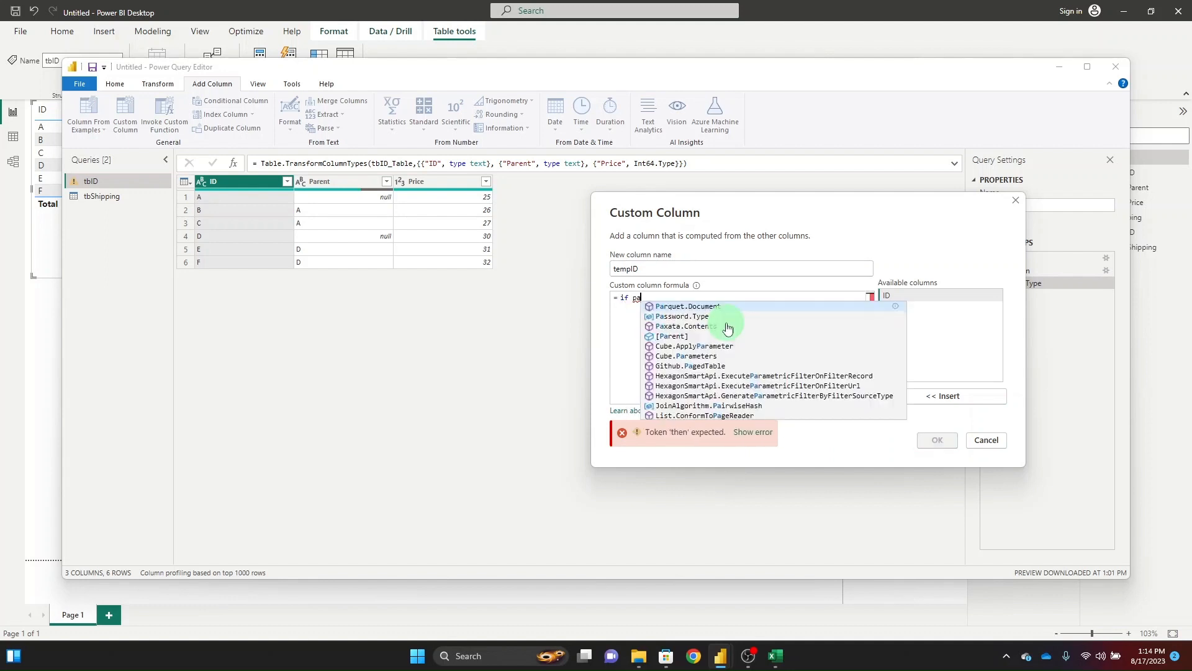
text(r)
key(Tab)
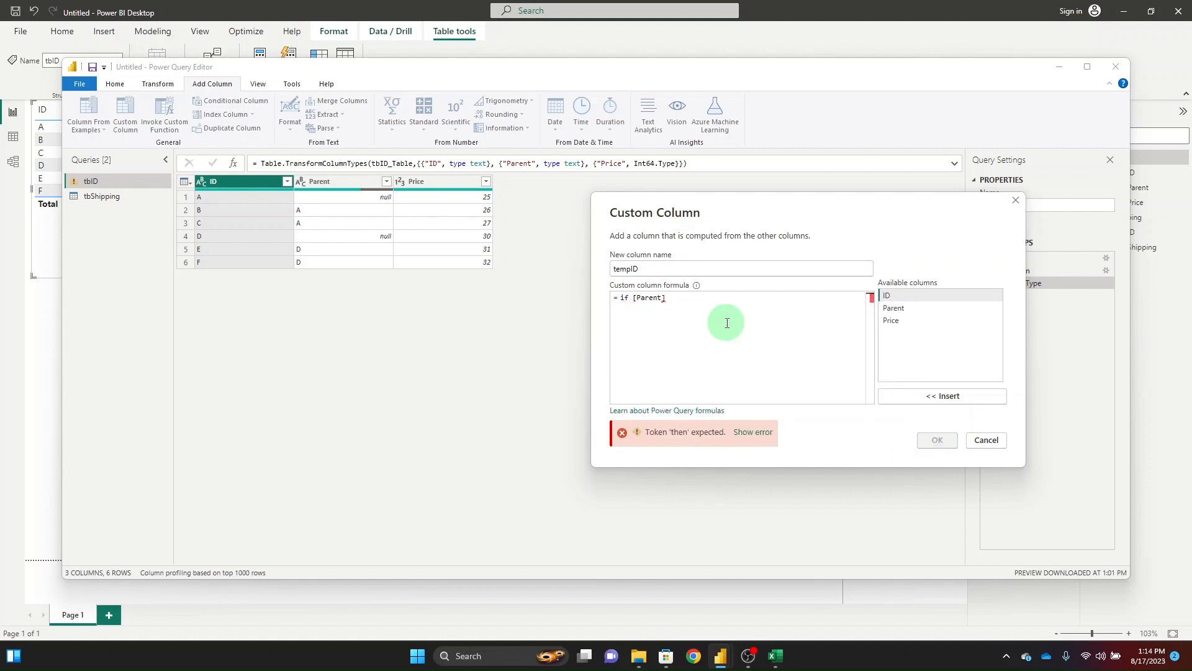
text(= null the)
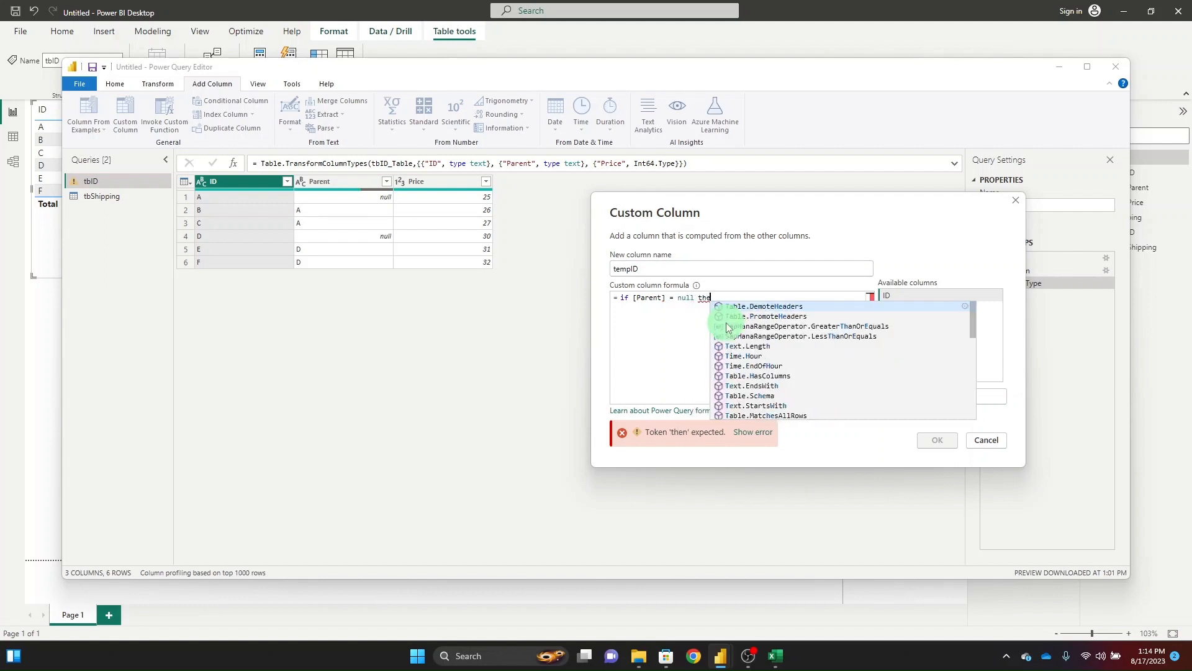
text(n )
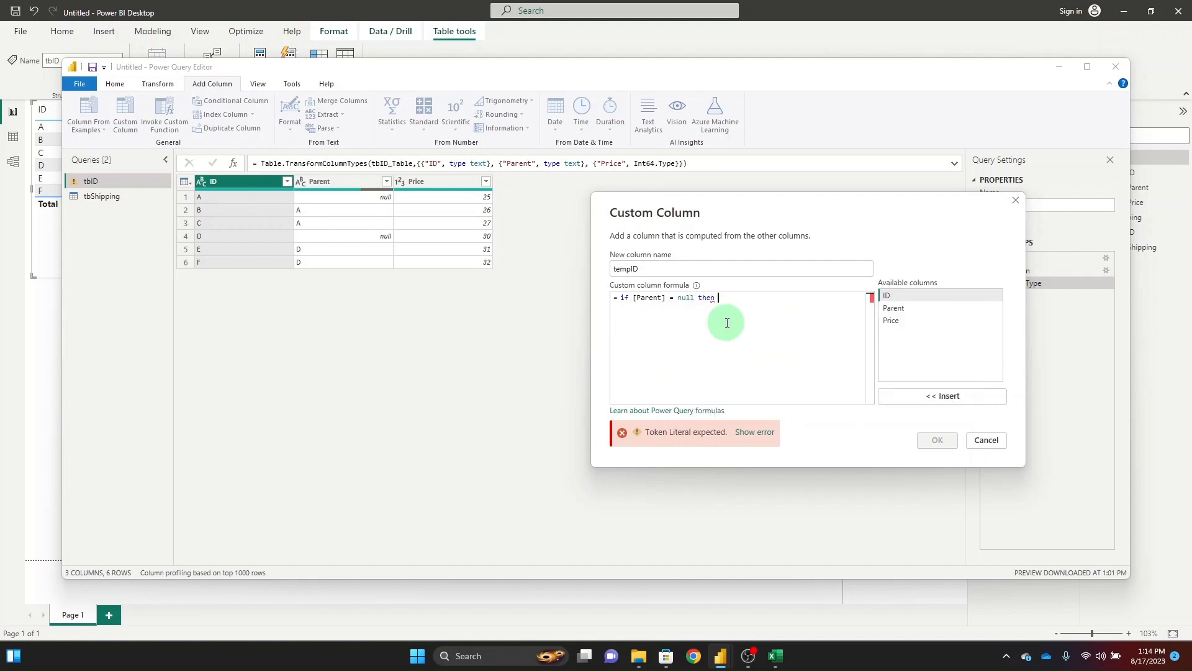
Complete the tempID formula so it returns [ID] when the condition is met, else [Parent], and create the column.
text(id)
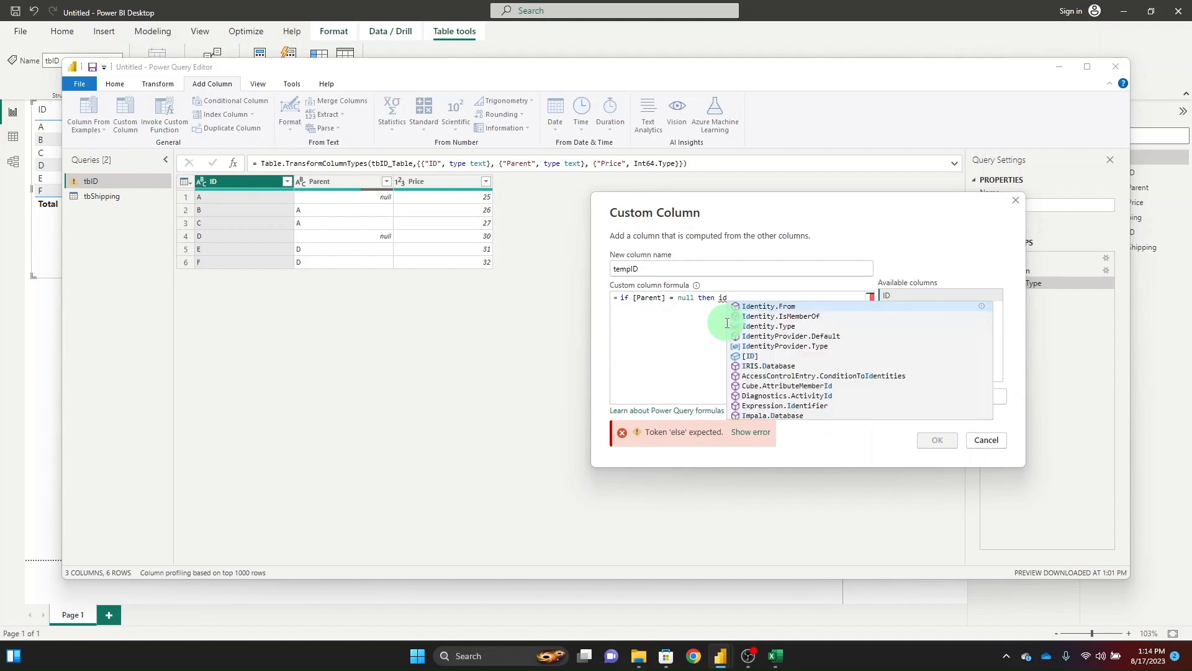
key(Down)
key(Down)
key(Down)
key(Down)
key(Down)
key(Return)
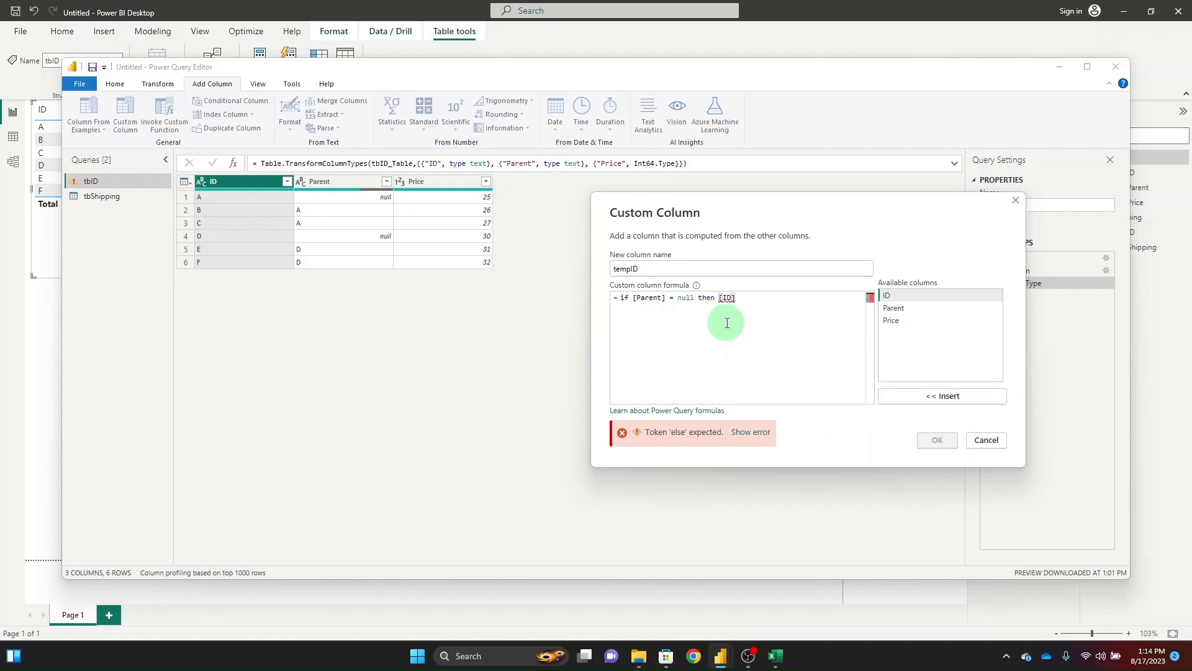
text(else)
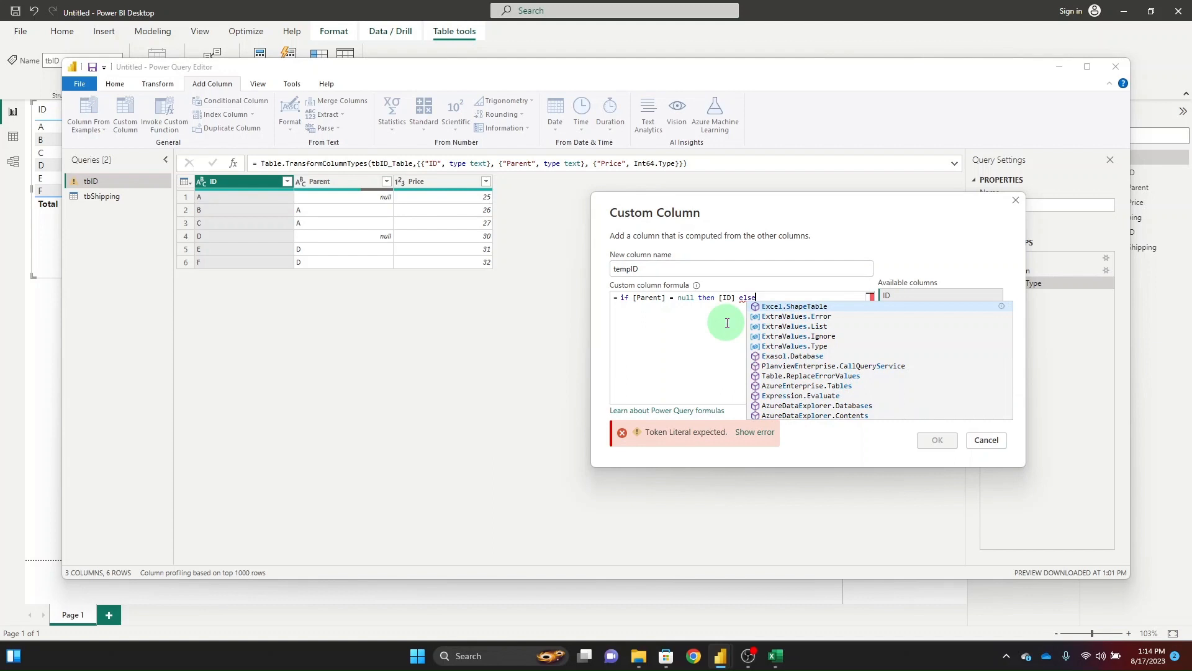
text( paren)
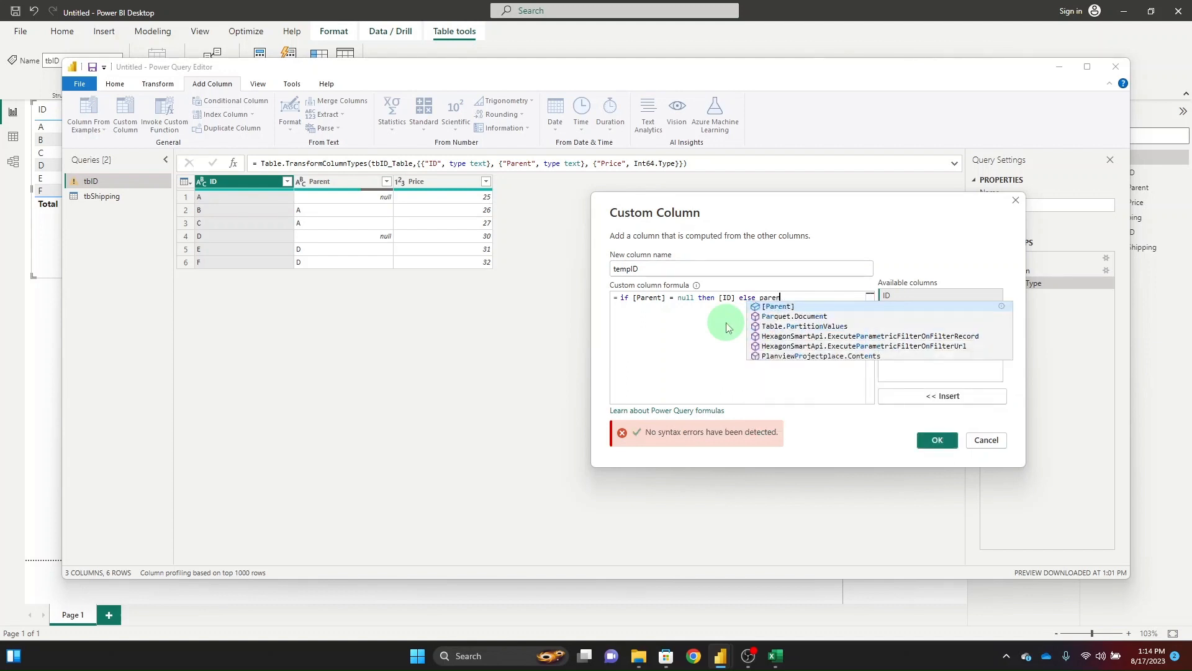
key(Escape)
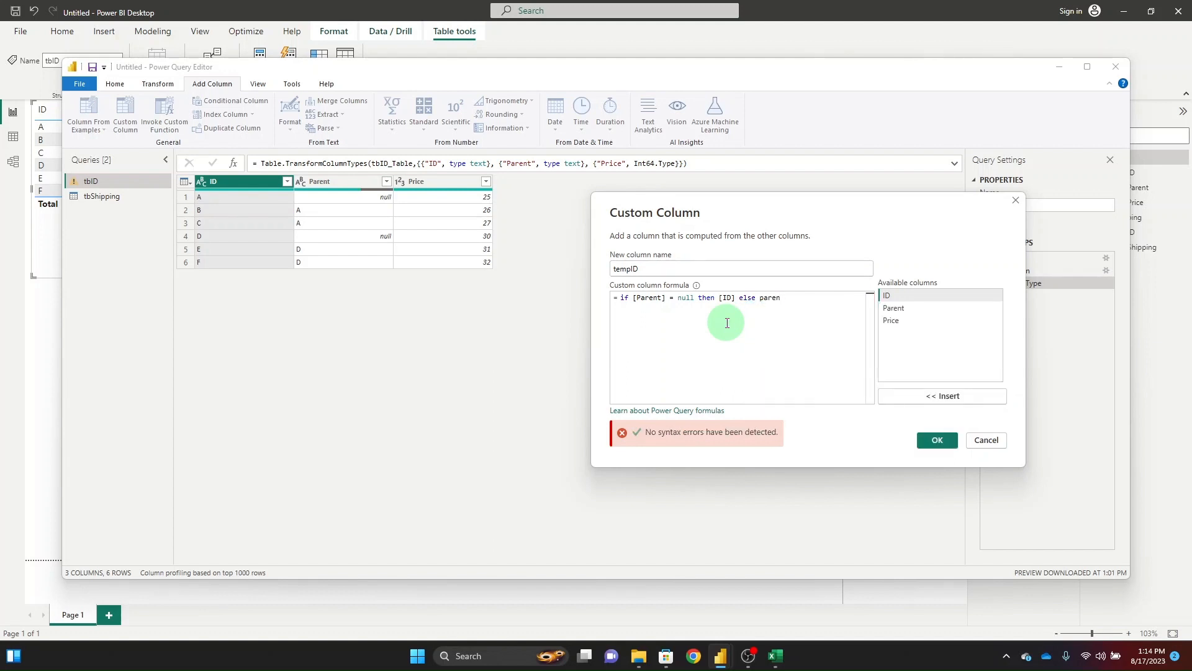
text(n)
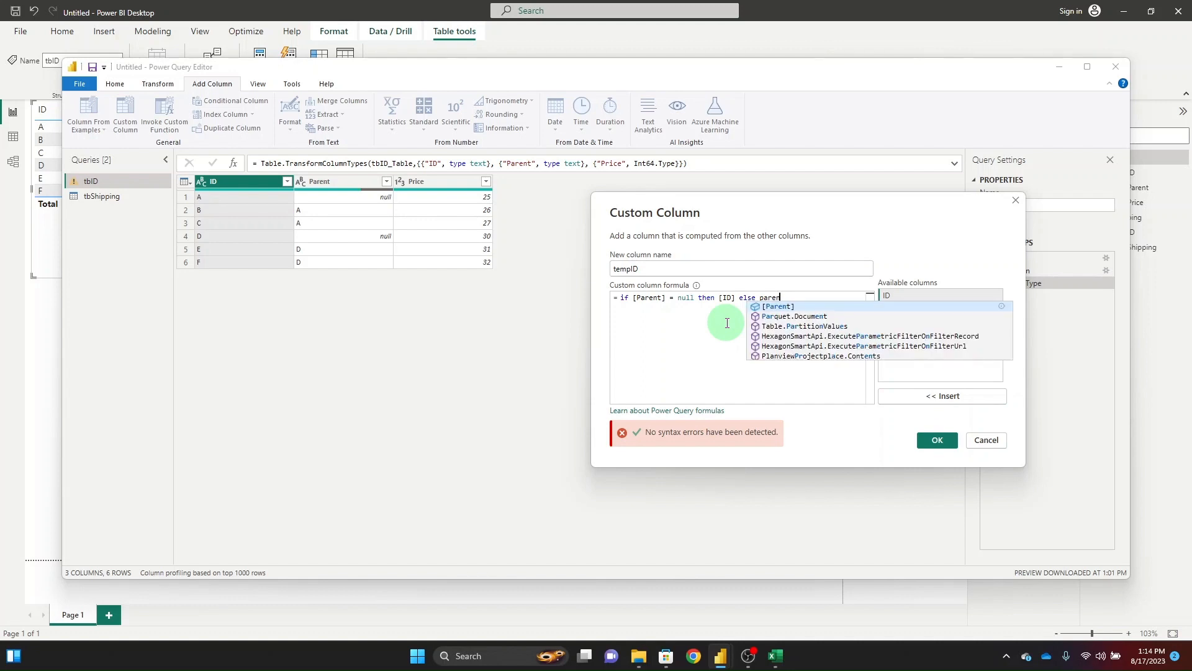
click(772, 307)
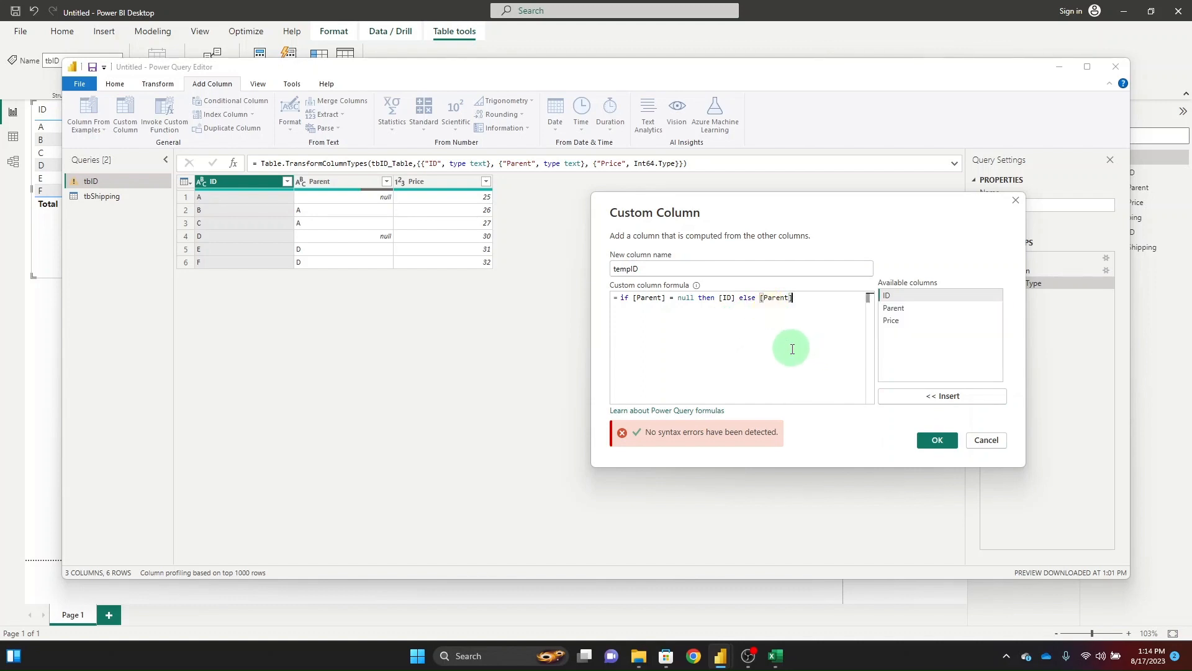
click(927, 441)
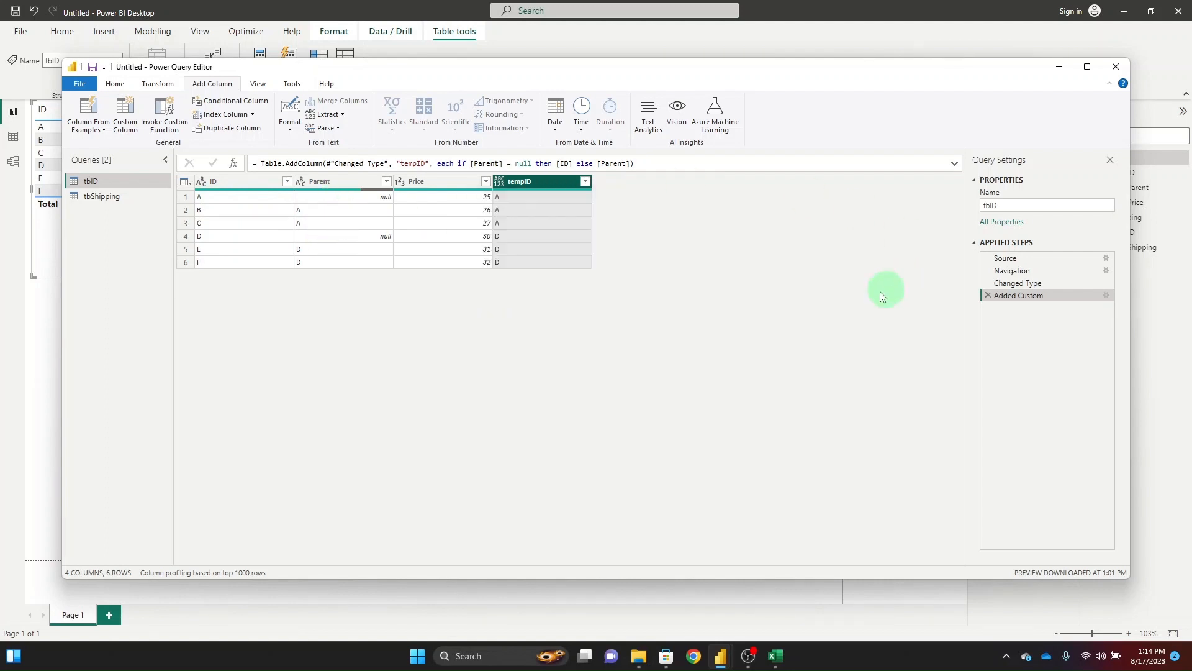
Merge tbShipping into the tbID query with a Left Outer join, matching tempID to the ID column of tbShipping.
click(115, 83)
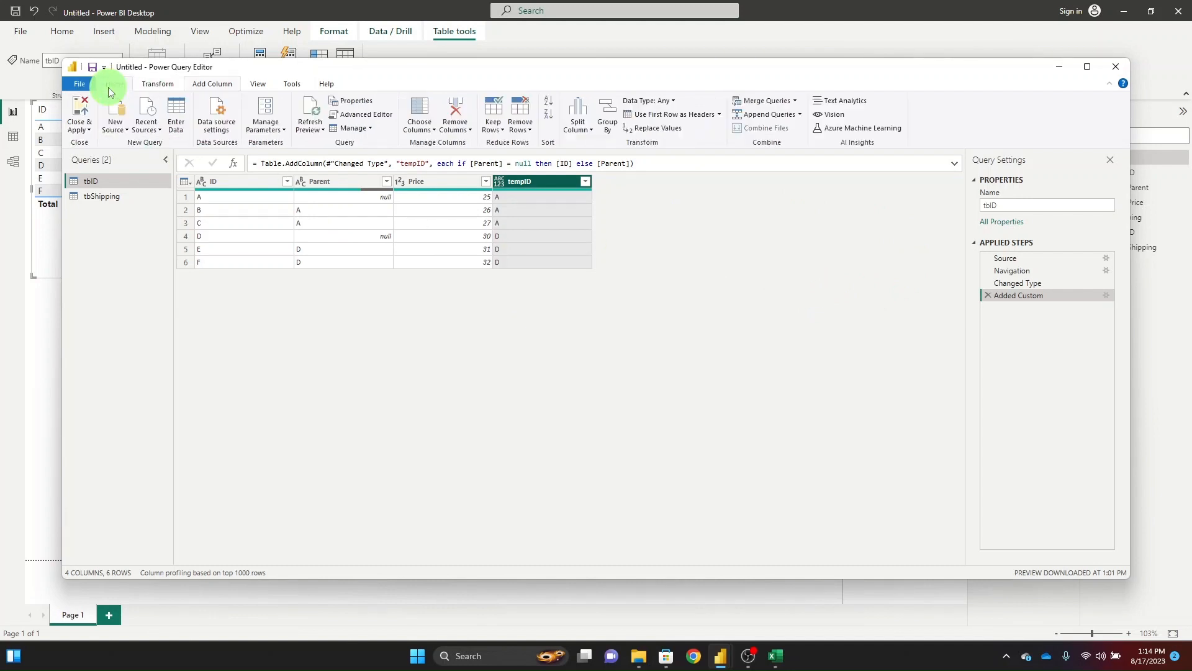
click(797, 102)
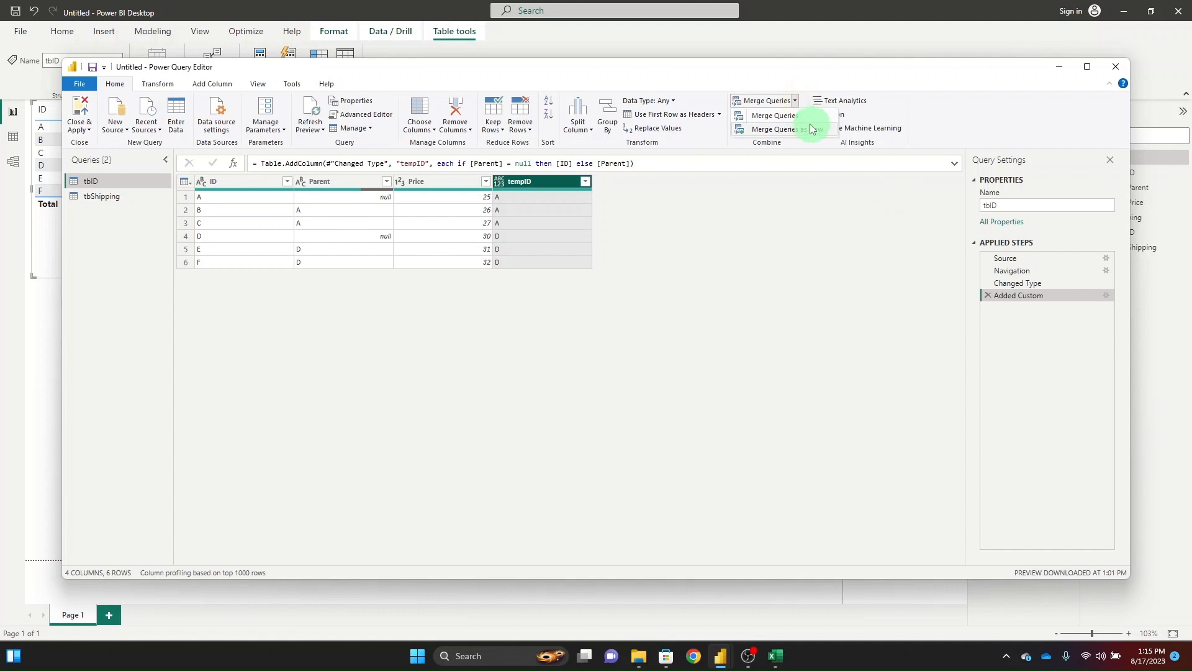
click(801, 118)
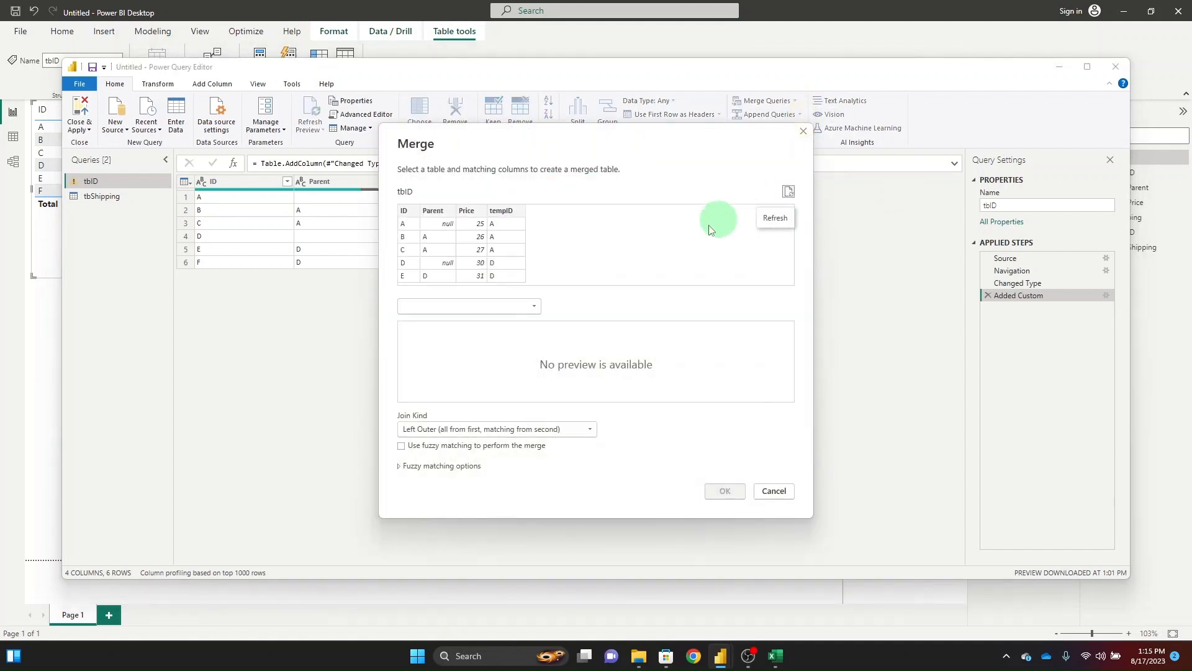
click(495, 304)
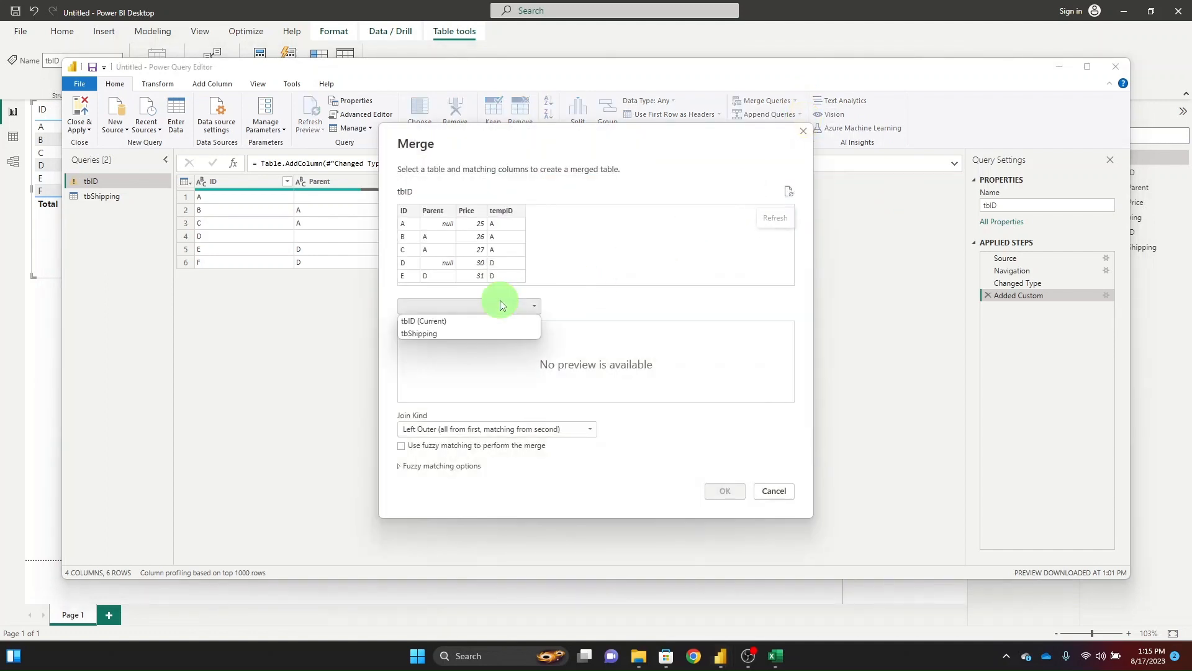
click(472, 337)
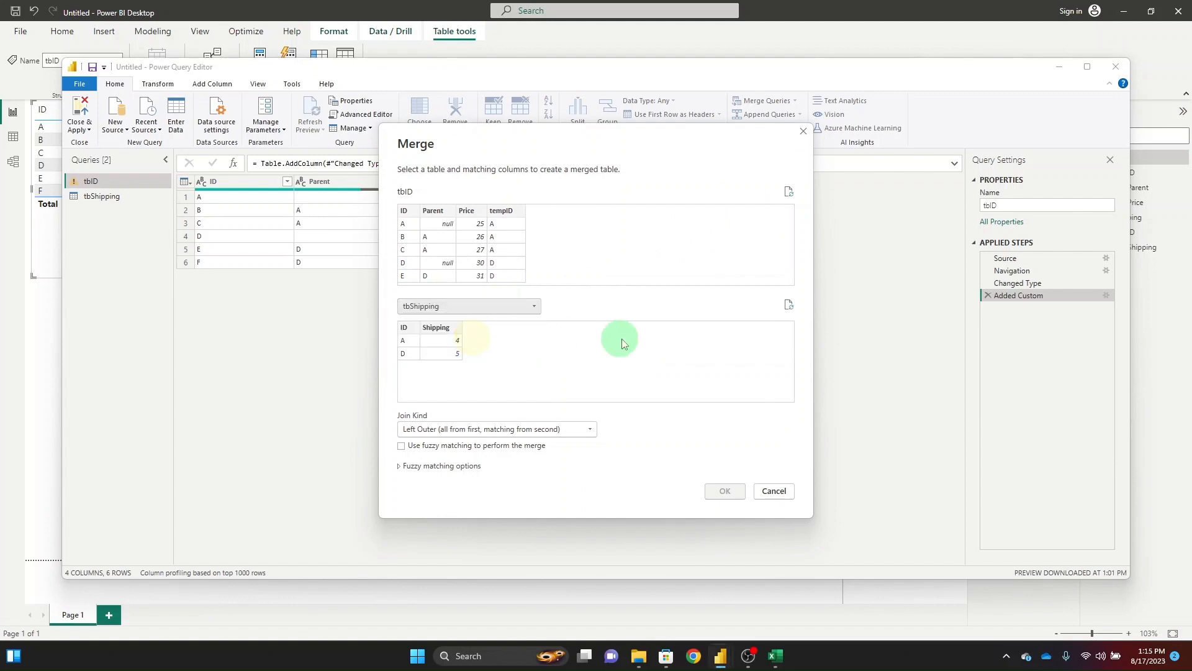
click(512, 215)
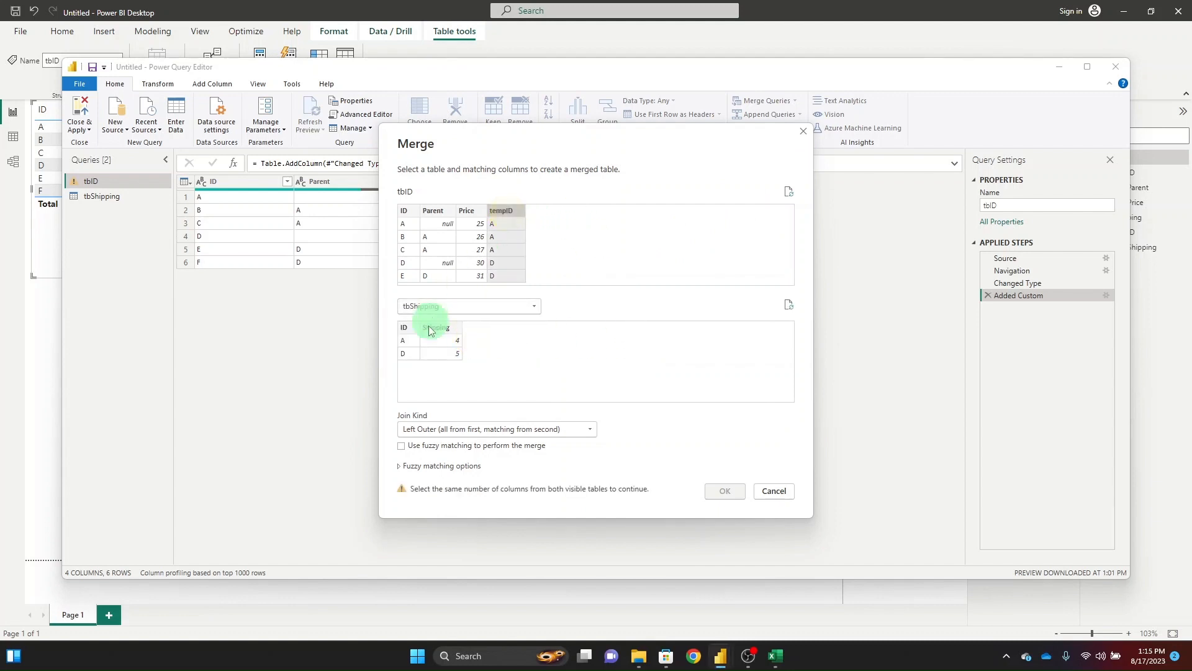
click(407, 330)
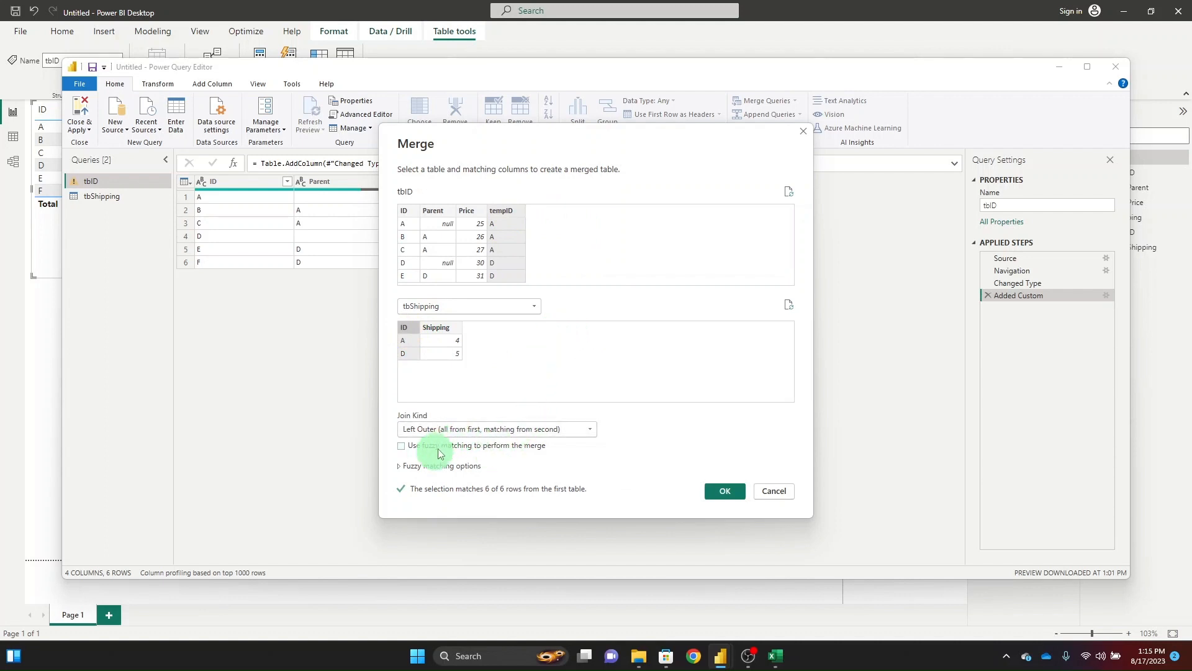
click(724, 492)
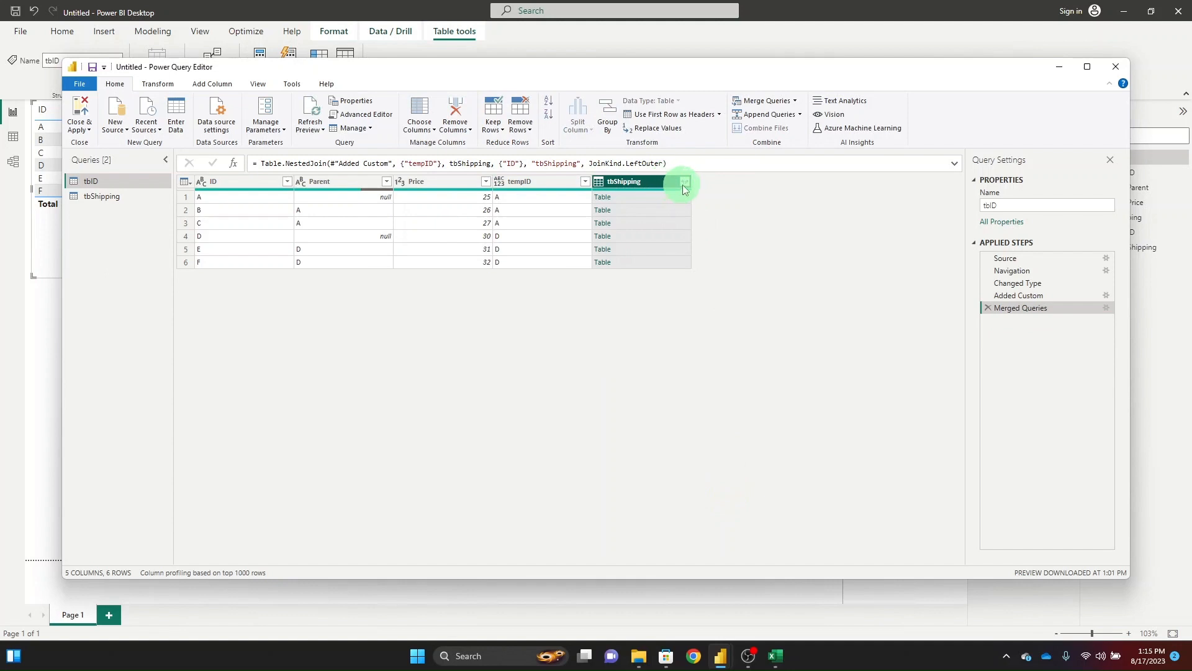
Expand the merged tbShipping column to only its Shipping field, without using the original column name as prefix.
click(685, 181)
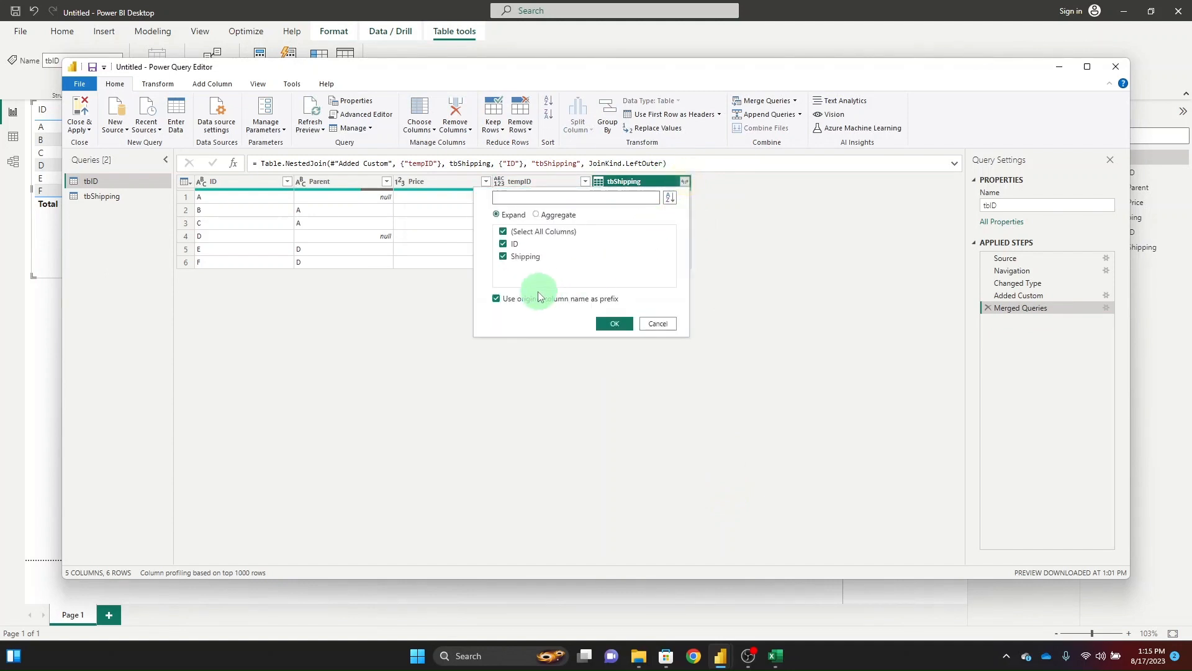
click(502, 233)
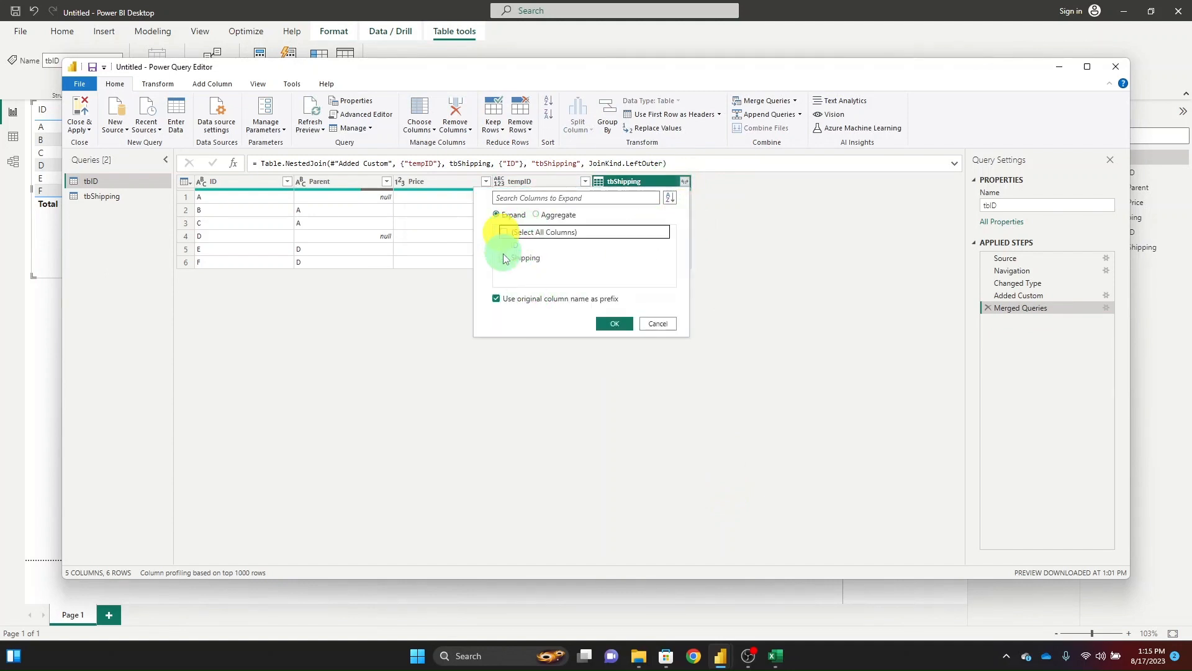
click(503, 256)
click(496, 299)
click(624, 326)
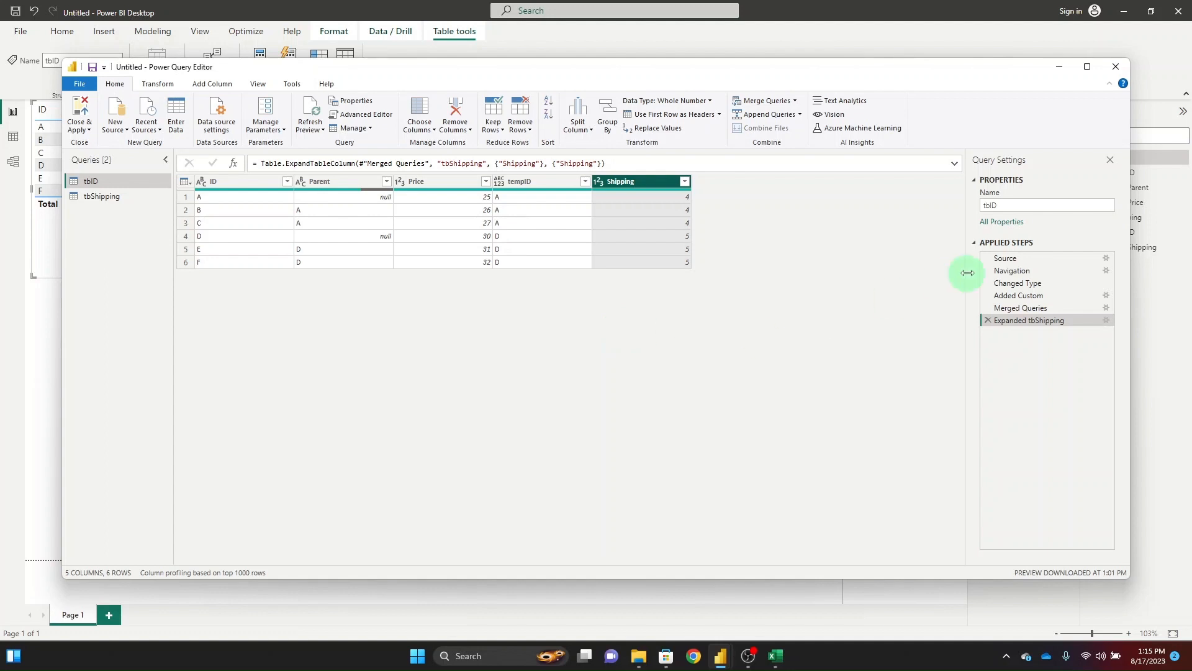
Remove the helper tempID column from the tbID query.
click(524, 180)
right_click(524, 181)
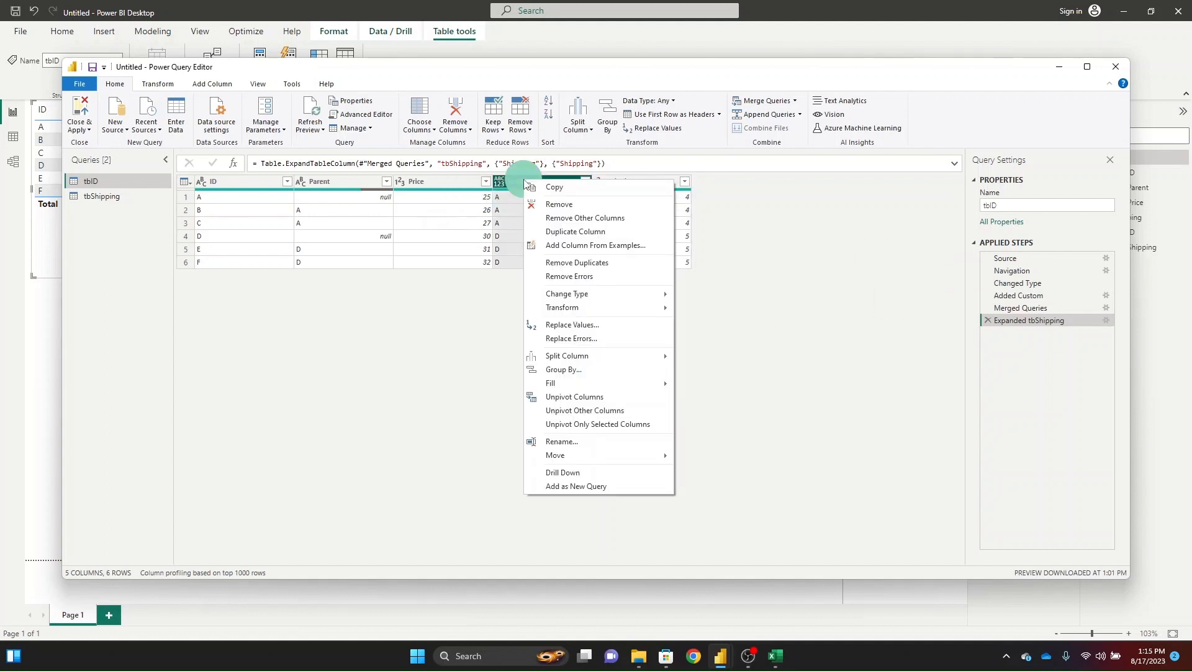
click(591, 206)
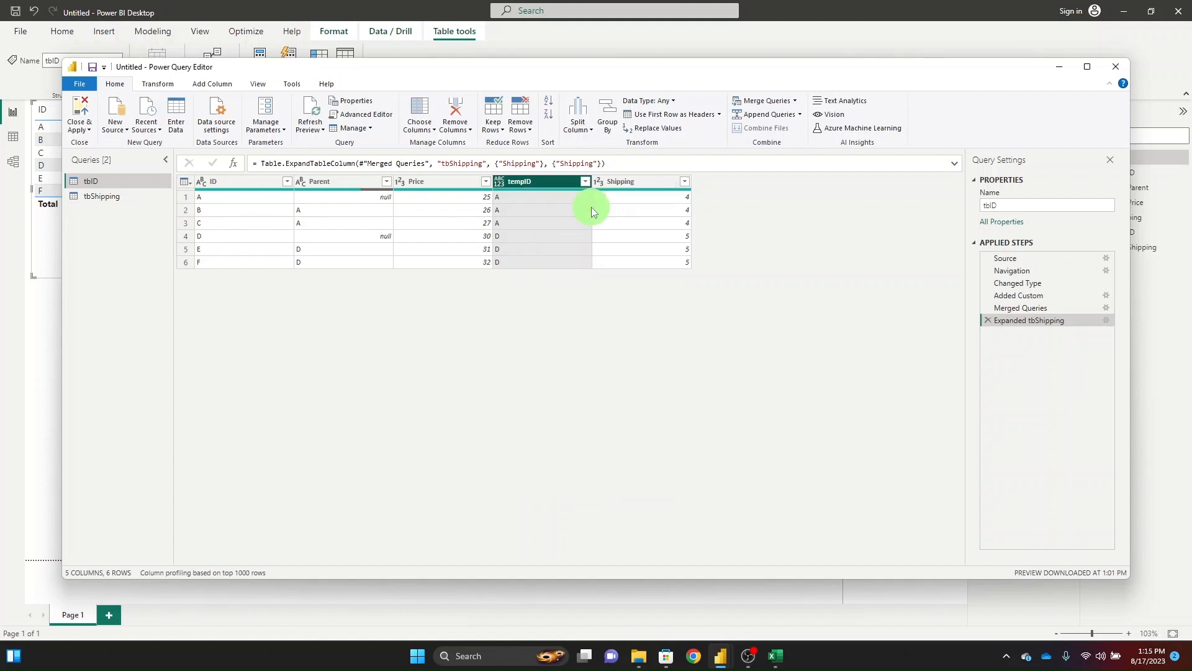
Disable loading of the tbShipping query into the model and apply the query changes to the report.
click(122, 199)
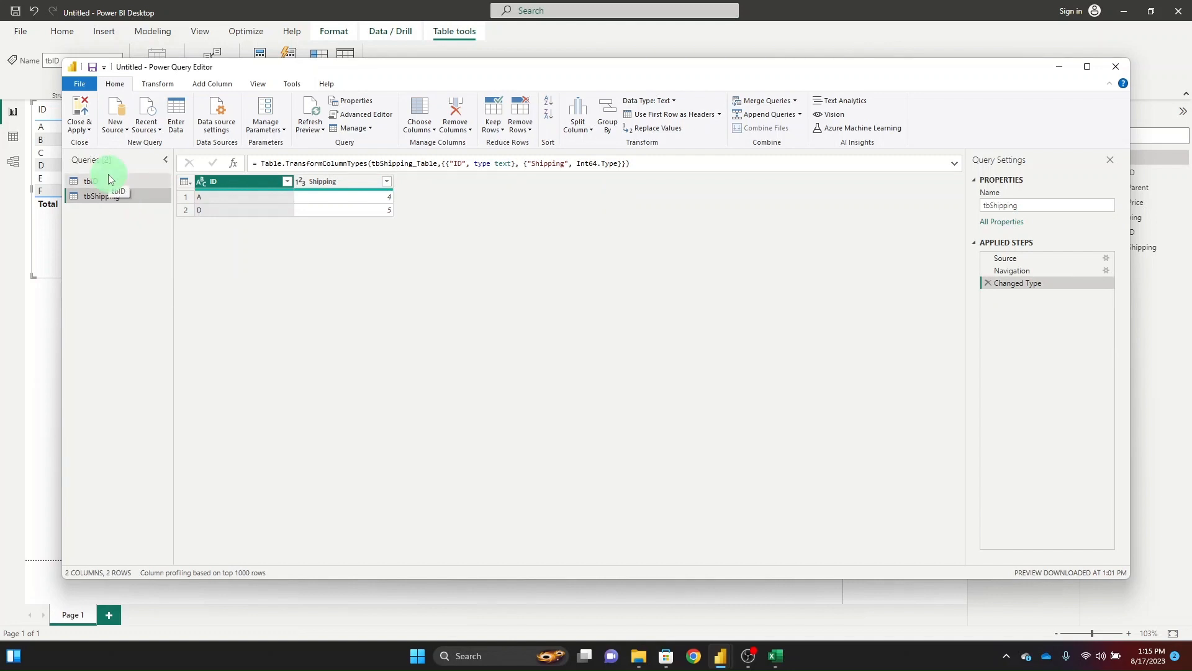
right_click(96, 202)
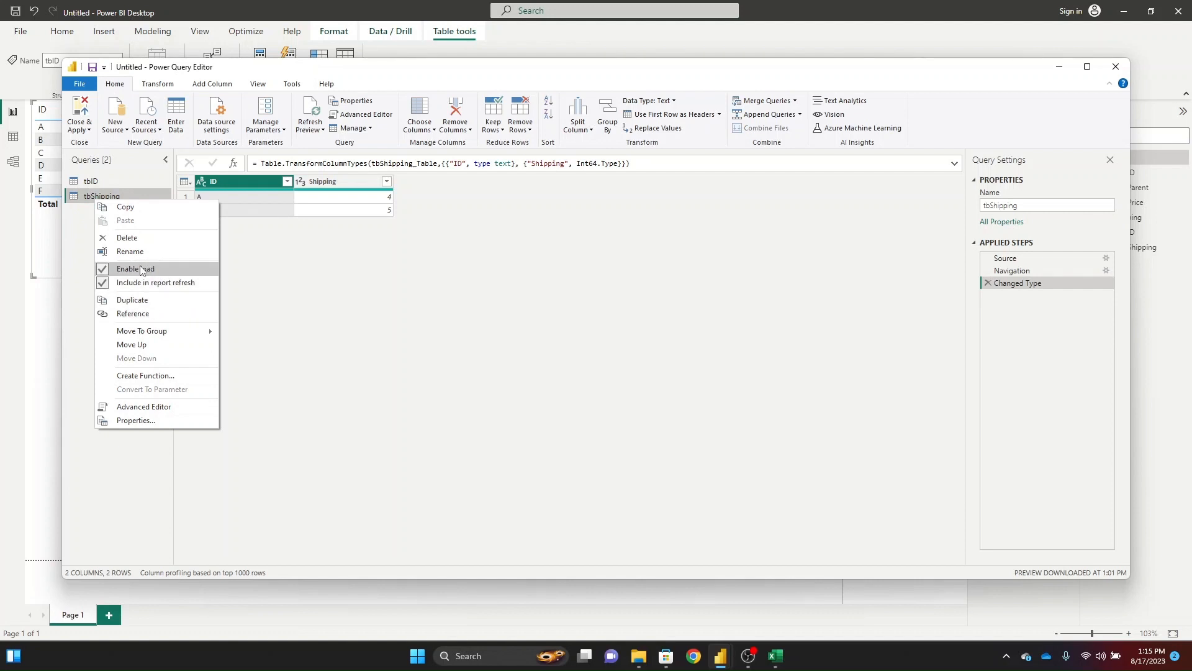
click(139, 269)
click(703, 345)
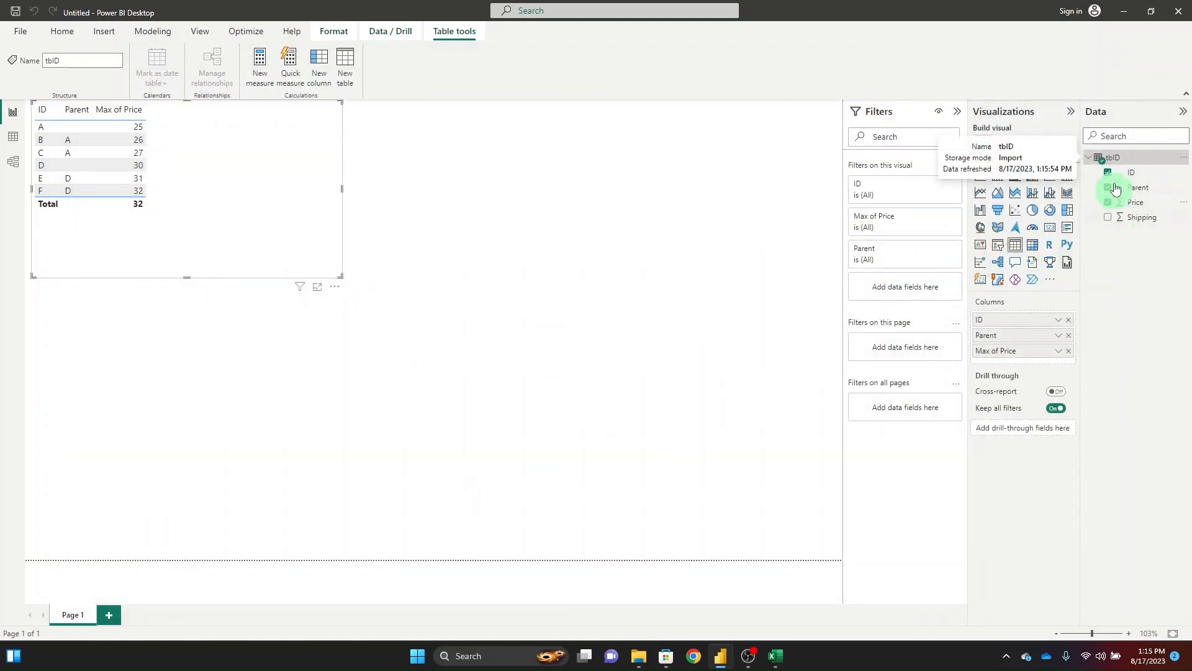
Add the Shipping field from tbID to the table visual on the report page.
click(1091, 162)
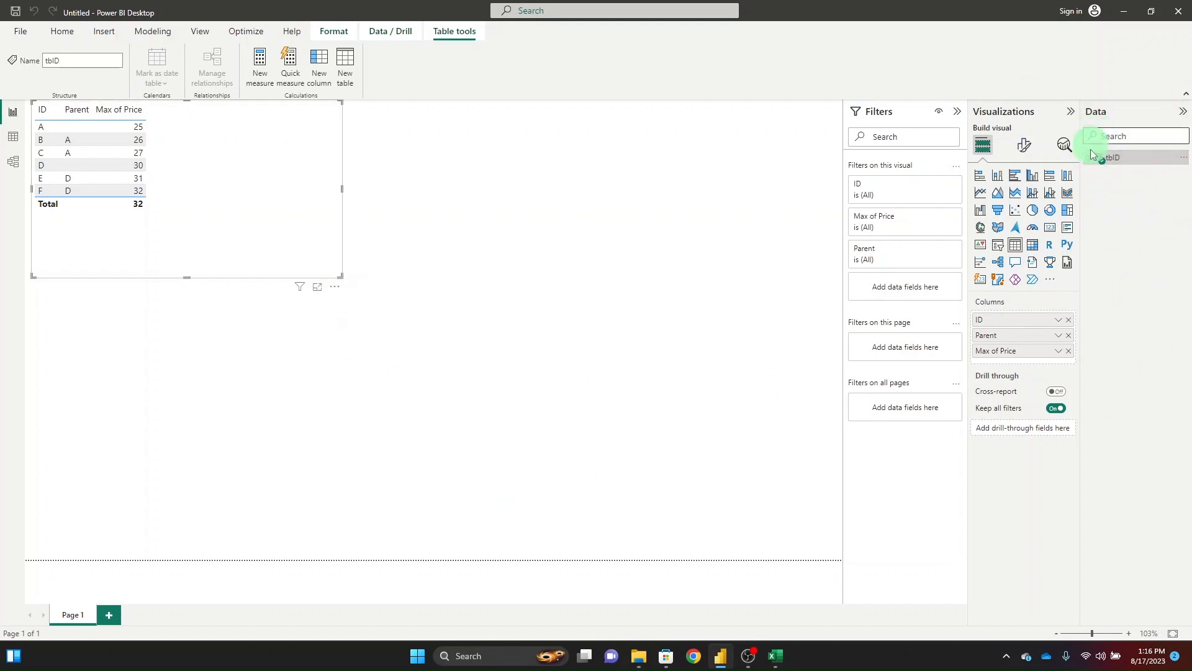
click(1121, 165)
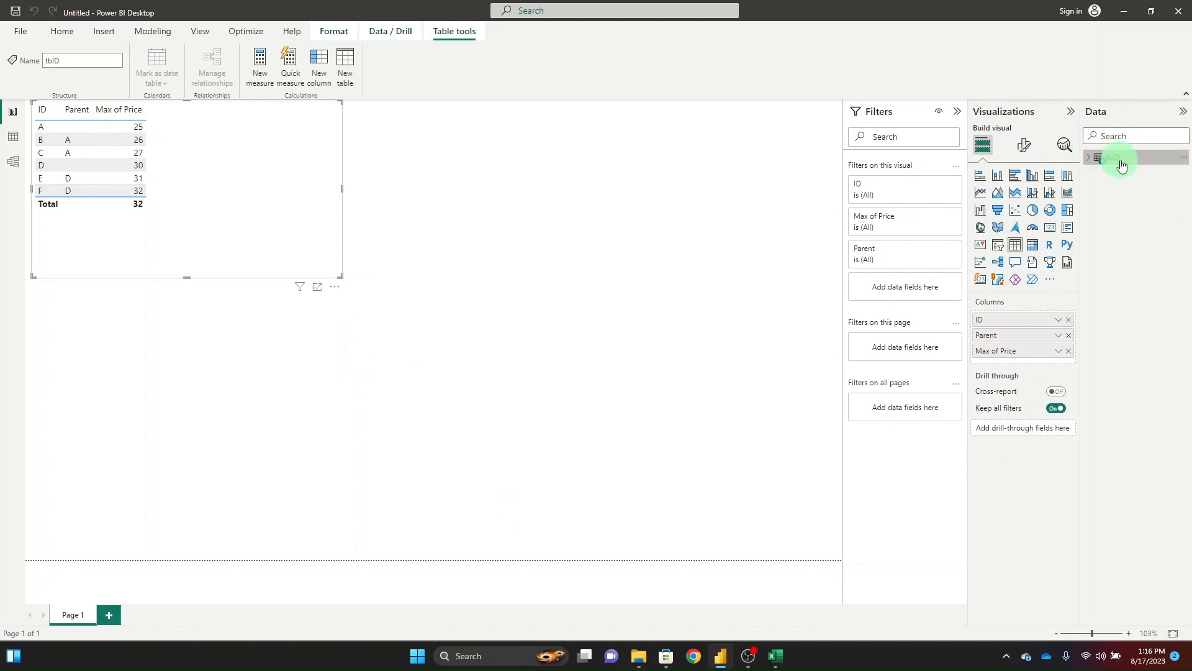
click(1088, 157)
click(1109, 218)
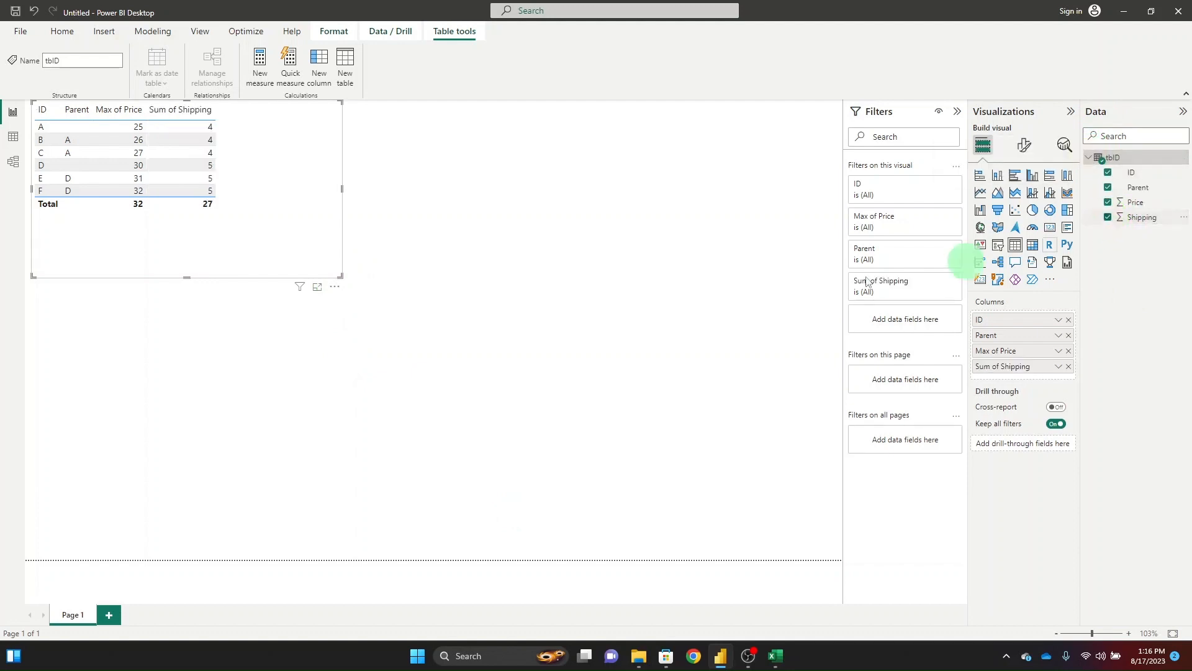